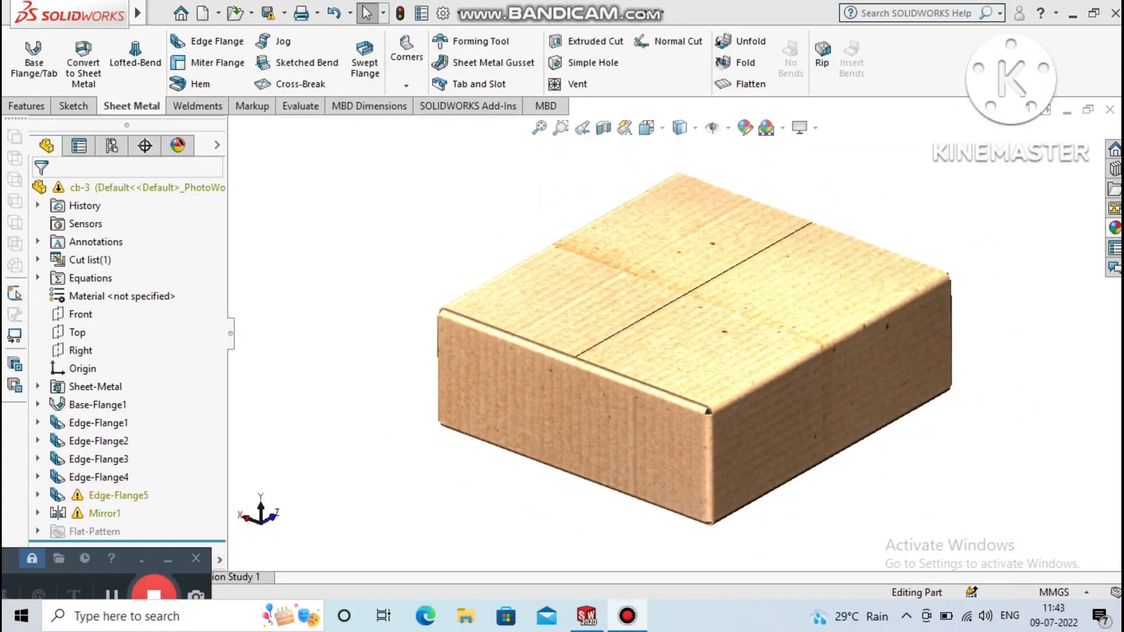
# Step: Orbit and zoom around the finished cardboard box, then return to the standard isometric view
pyautogui.scroll(-3, 707, 409)
pyautogui.scroll(3, 712, 408)
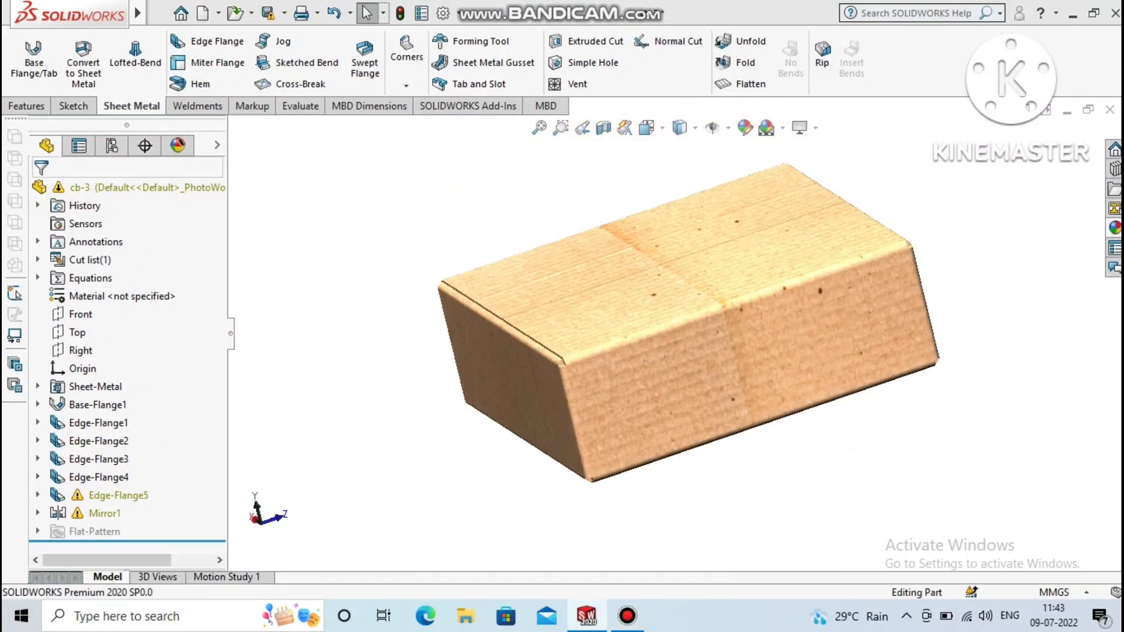
pyautogui.moveTo(712, 408)
pyautogui.mouseDown(button='middle')
pyautogui.moveTo(673, 363)
pyautogui.moveTo(743, 363)
pyautogui.mouseUp(button='middle')
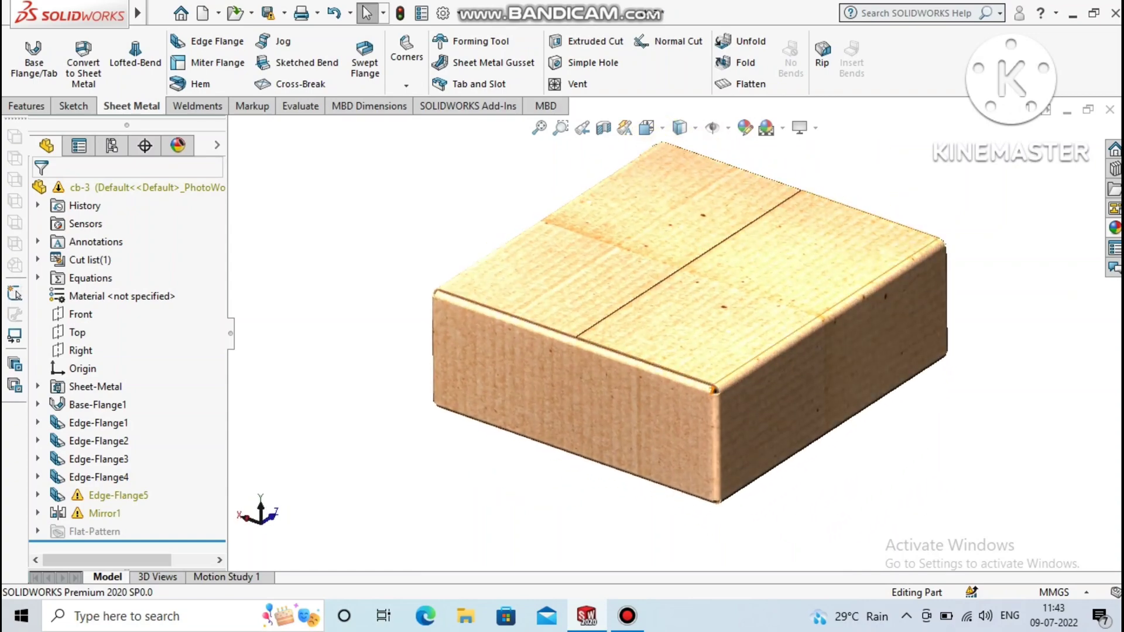
pyautogui.scroll(-2, 676, 309)
pyautogui.moveTo(673, 351); pyautogui.dragTo(743, 304, button='middle')
pyautogui.hotkey('ctrl', '7')
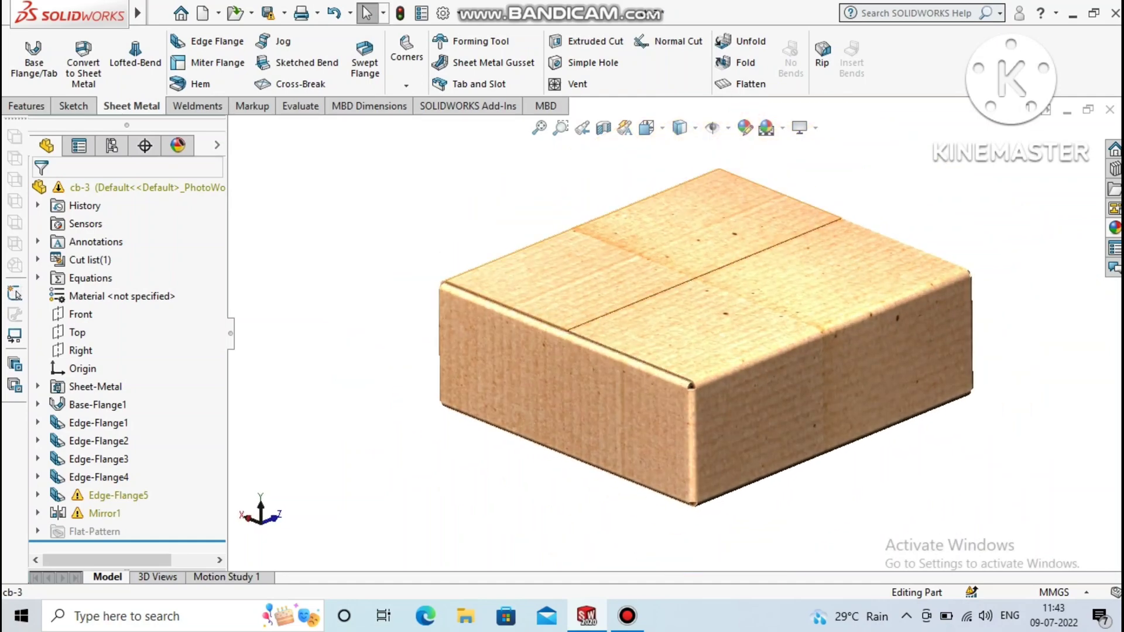
# Step: Select and clear a top flap, zoom out, and start a new document with Ctrl+N
pyautogui.click(582, 269)
pyautogui.press('Escape')
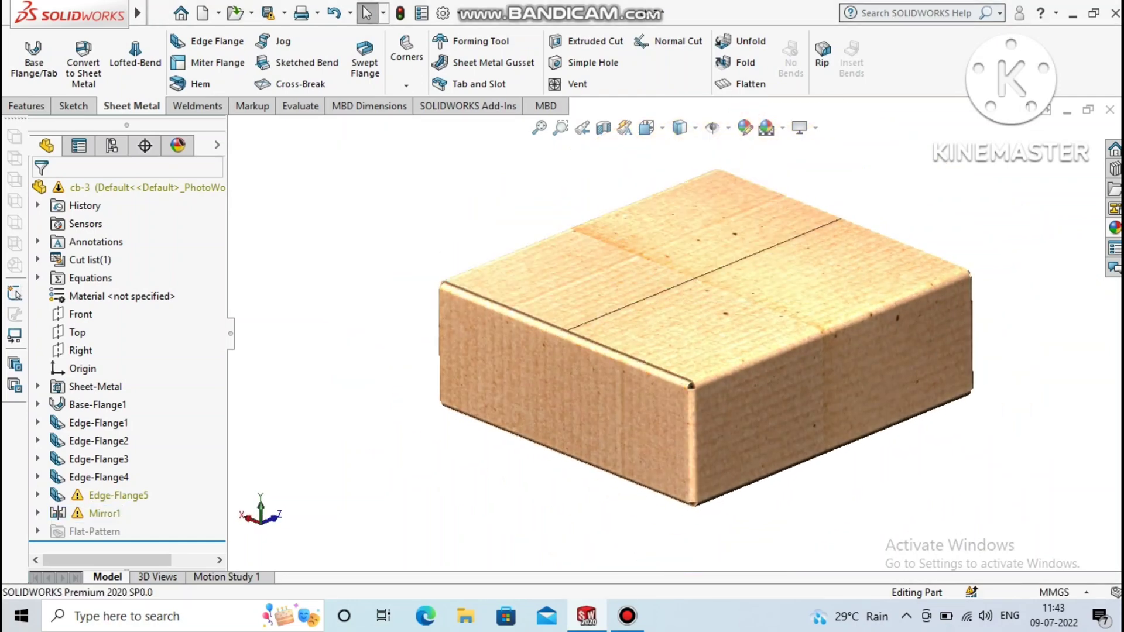
pyautogui.scroll(-2, 692, 384)
pyautogui.scroll(-1, 692, 384)
pyautogui.scroll(-1, 692, 384)
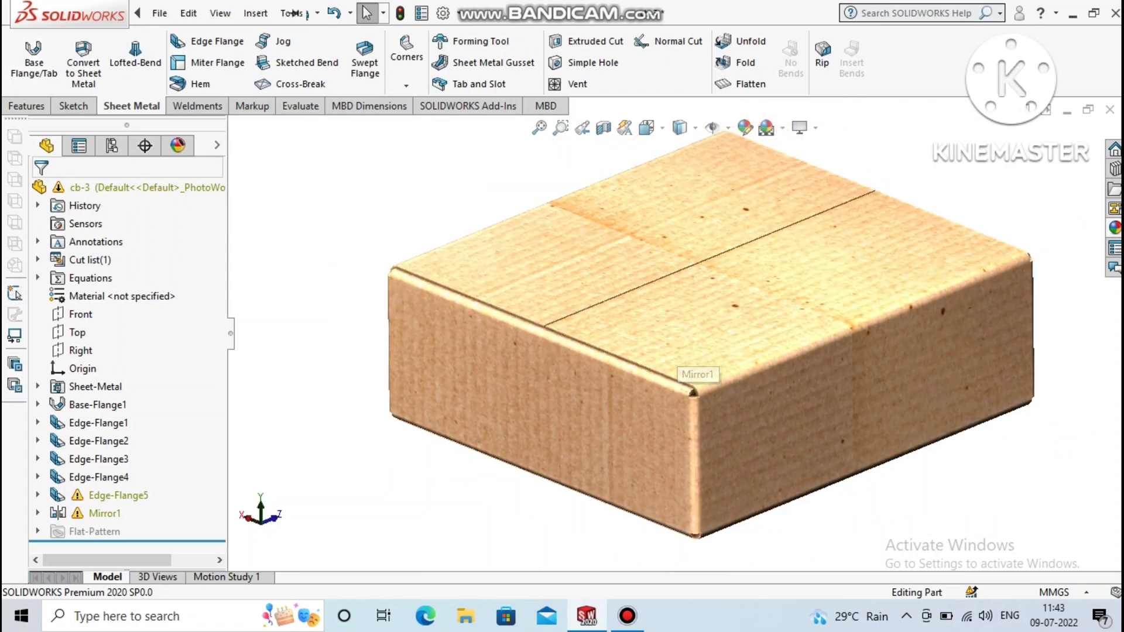
pyautogui.click(159, 13)
pyautogui.click(159, 12)
pyautogui.hotkey('ctrl', 'n')
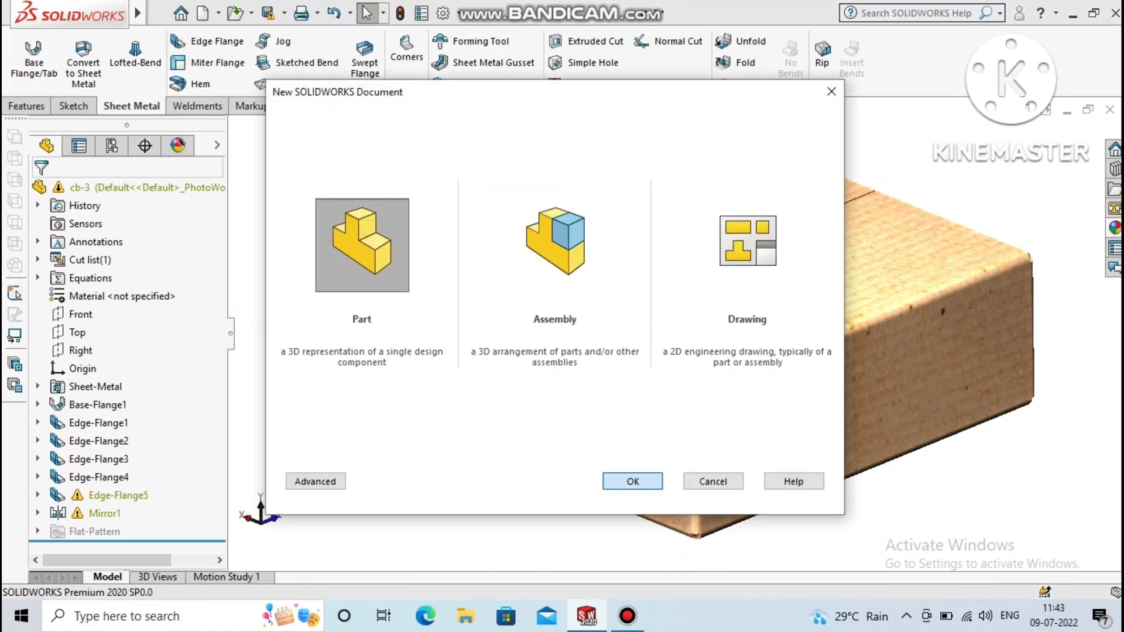
# Step: Create a new Part1 document and apply the Plain White background scene
pyautogui.press('Return')
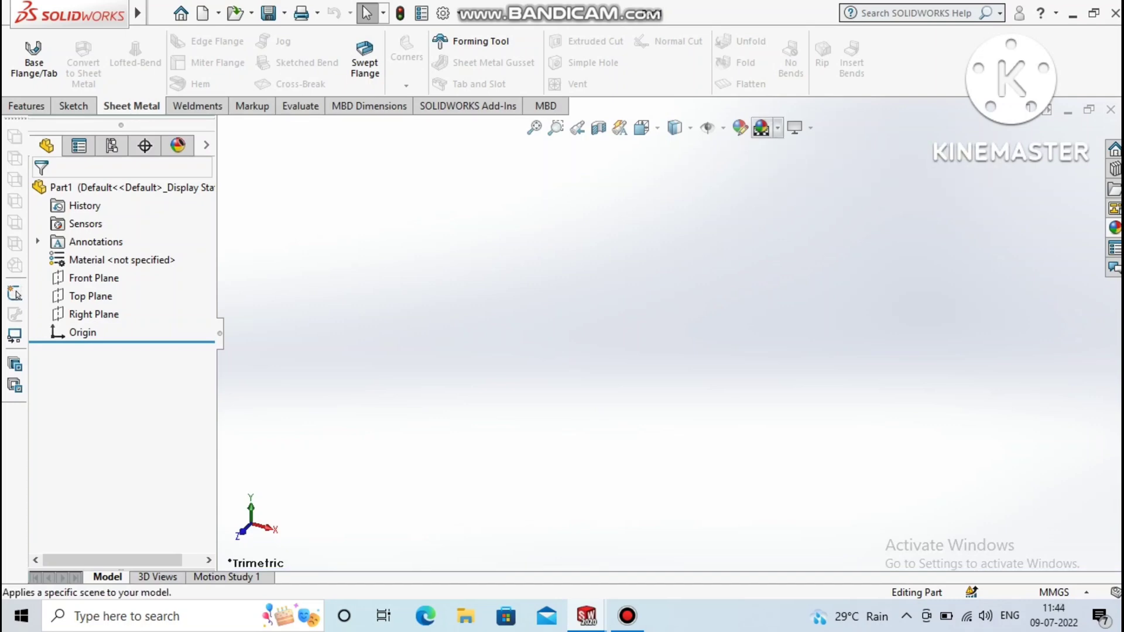
pyautogui.click(778, 128)
pyautogui.click(803, 170)
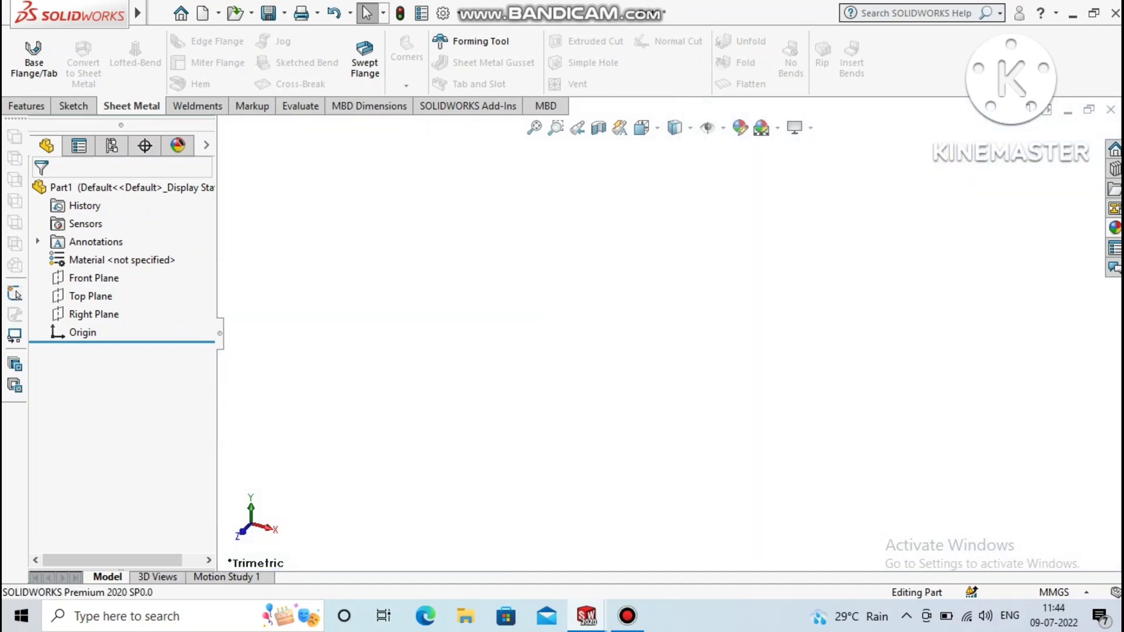
pyautogui.click(94, 277)
pyautogui.rightClick(96, 279)
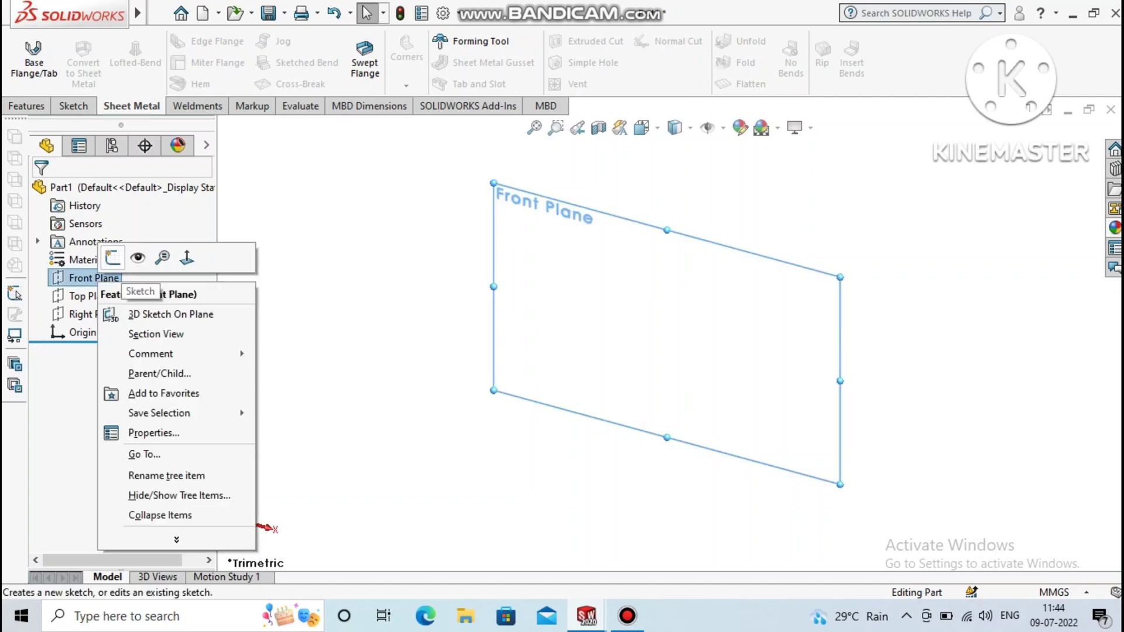
# Step: Sketch a center rectangle on the Front Plane centred on the origin
pyautogui.click(112, 257)
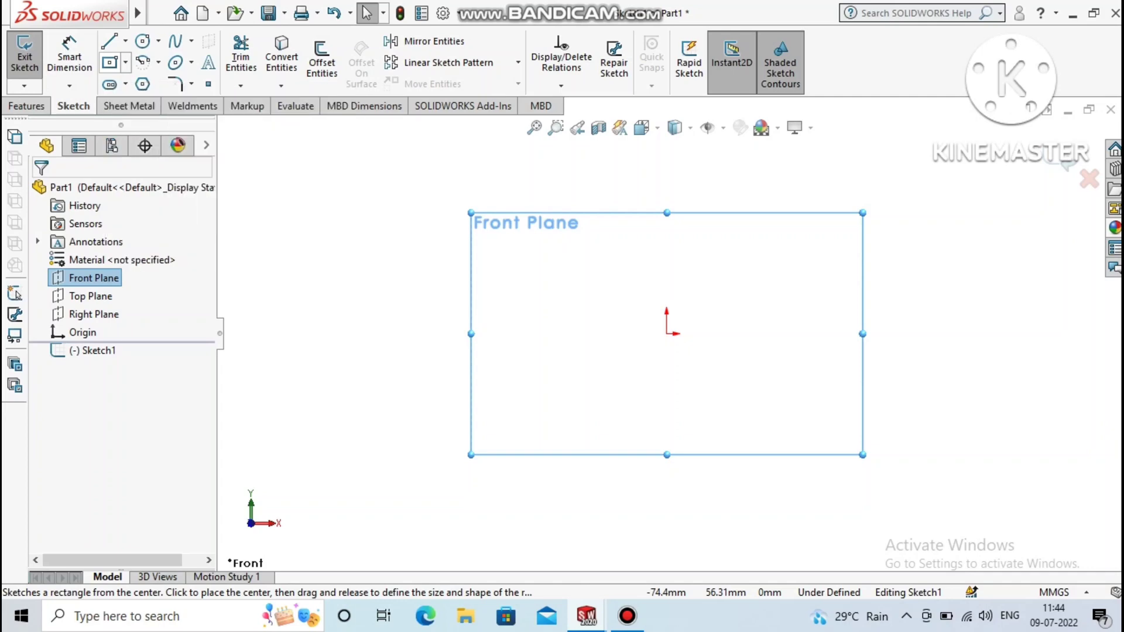
pyautogui.click(110, 62)
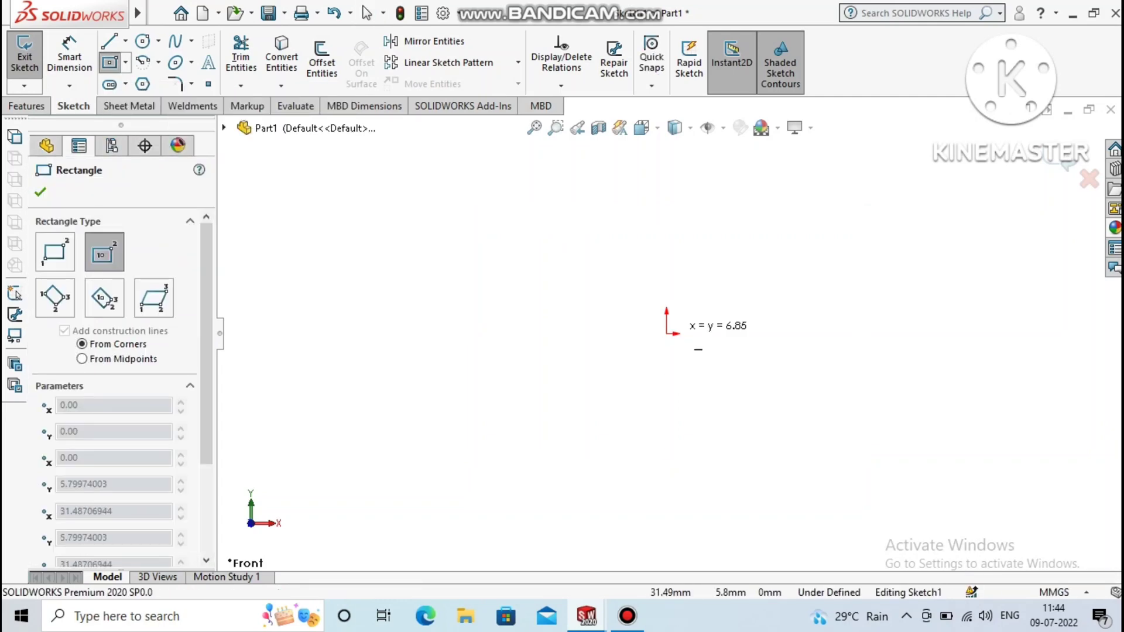
pyautogui.click(666, 333)
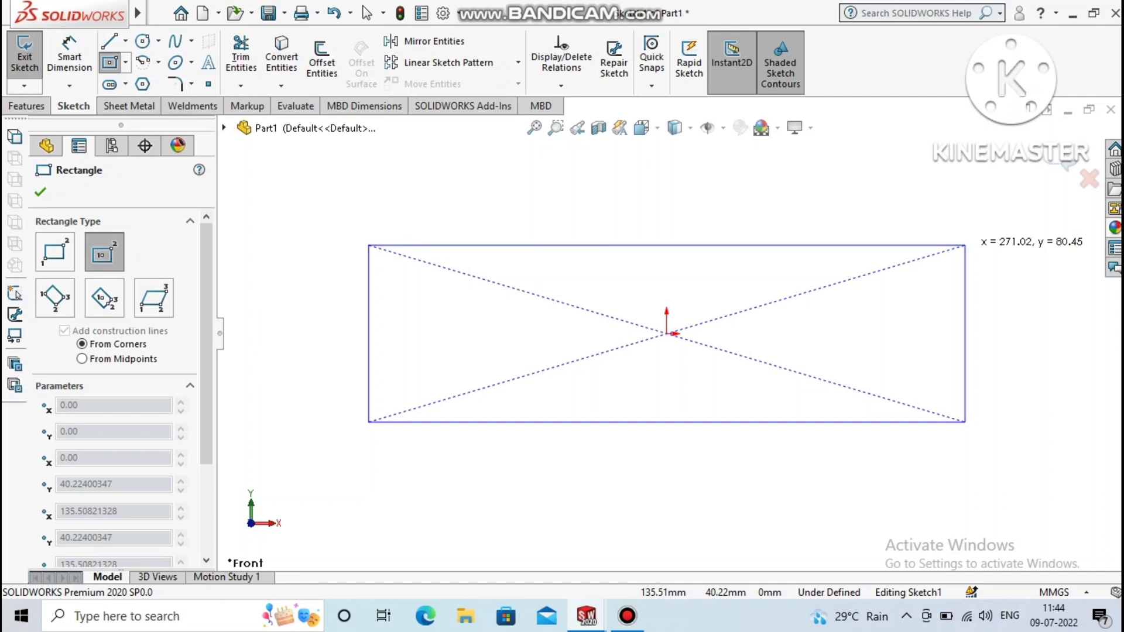
pyautogui.click(965, 245)
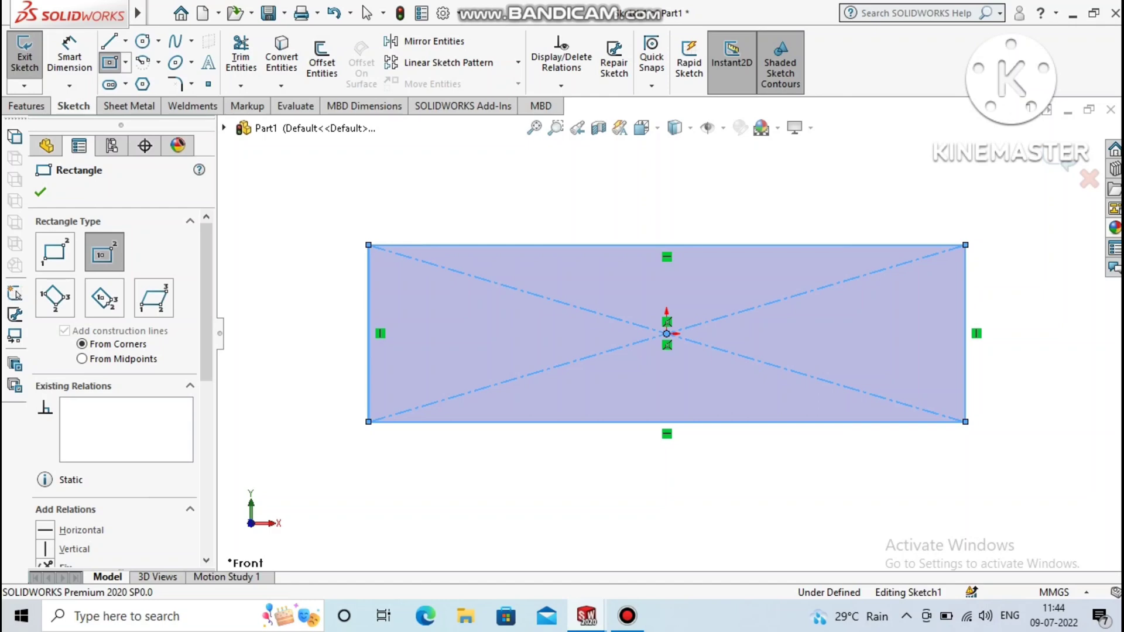
pyautogui.press('Escape')
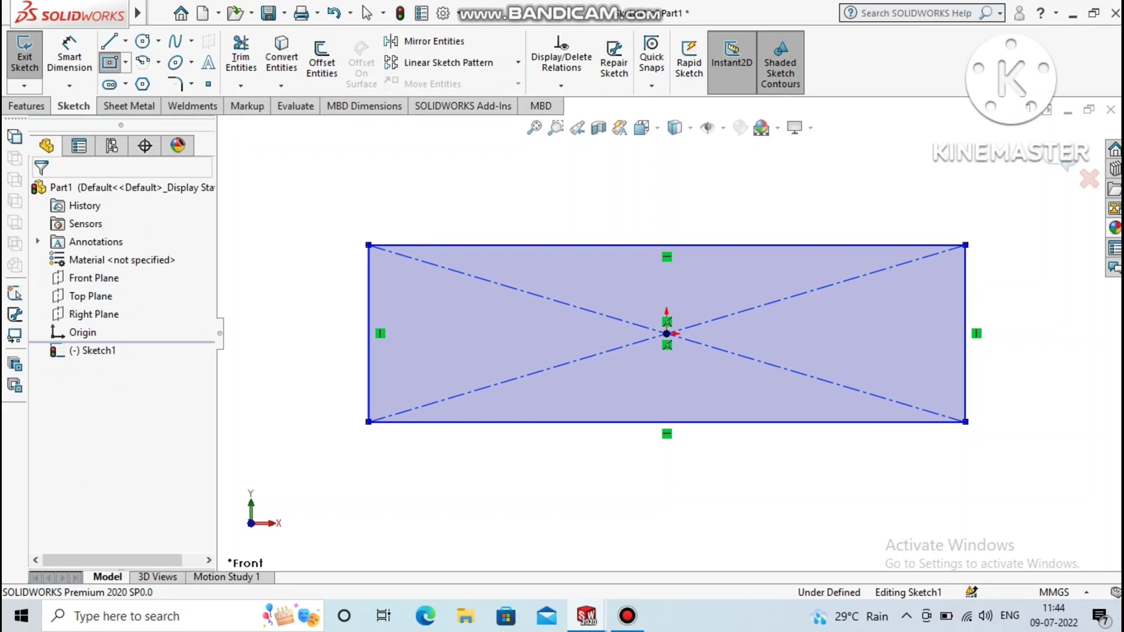
pyautogui.press('Escape')
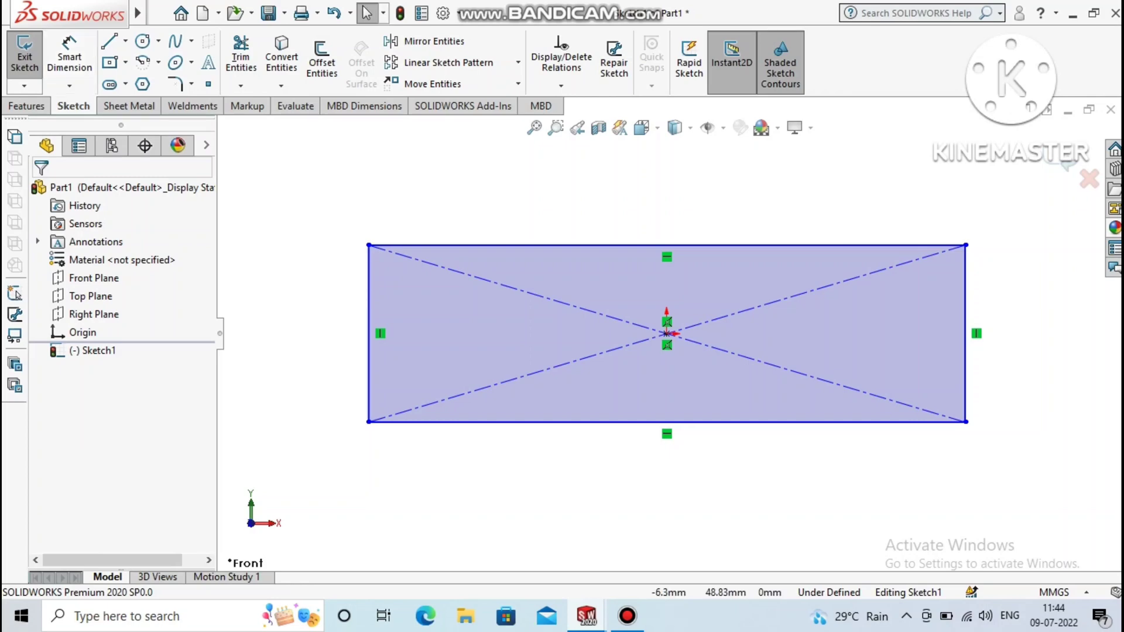
# Step: Dimension the rectangle's top edge to a 215 mm width
pyautogui.click(70, 56)
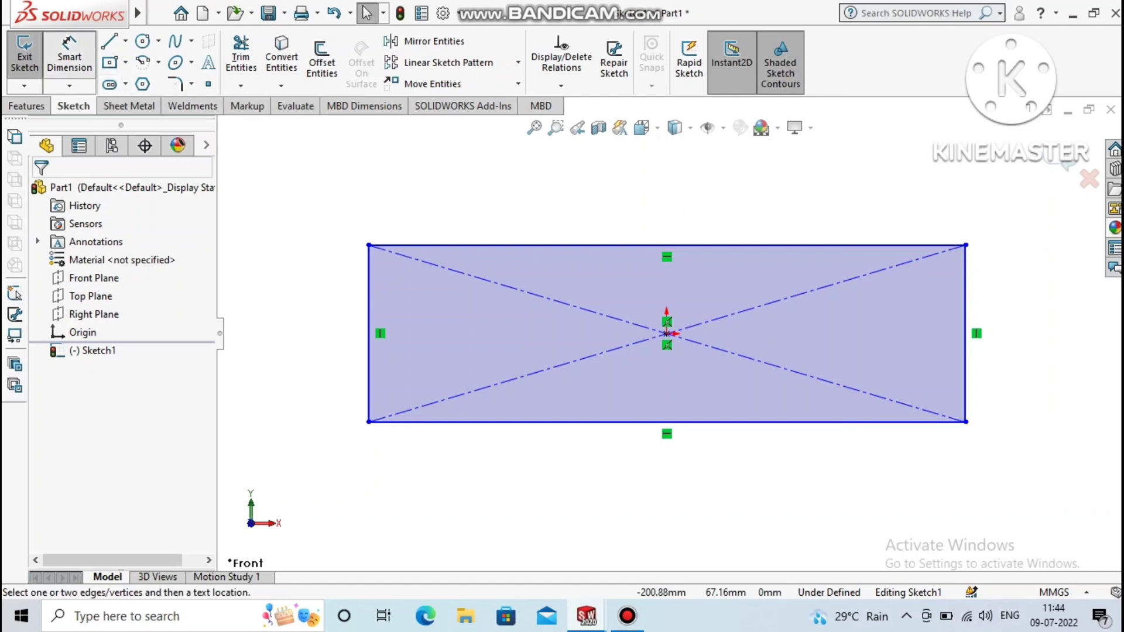
pyautogui.click(628, 244)
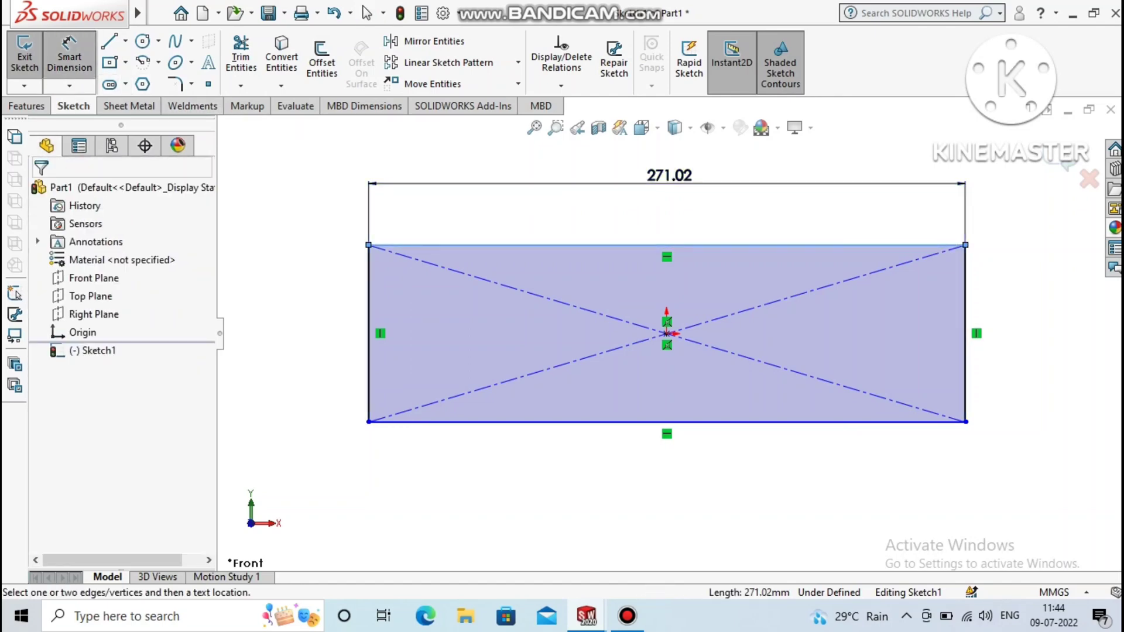
pyautogui.click(669, 175)
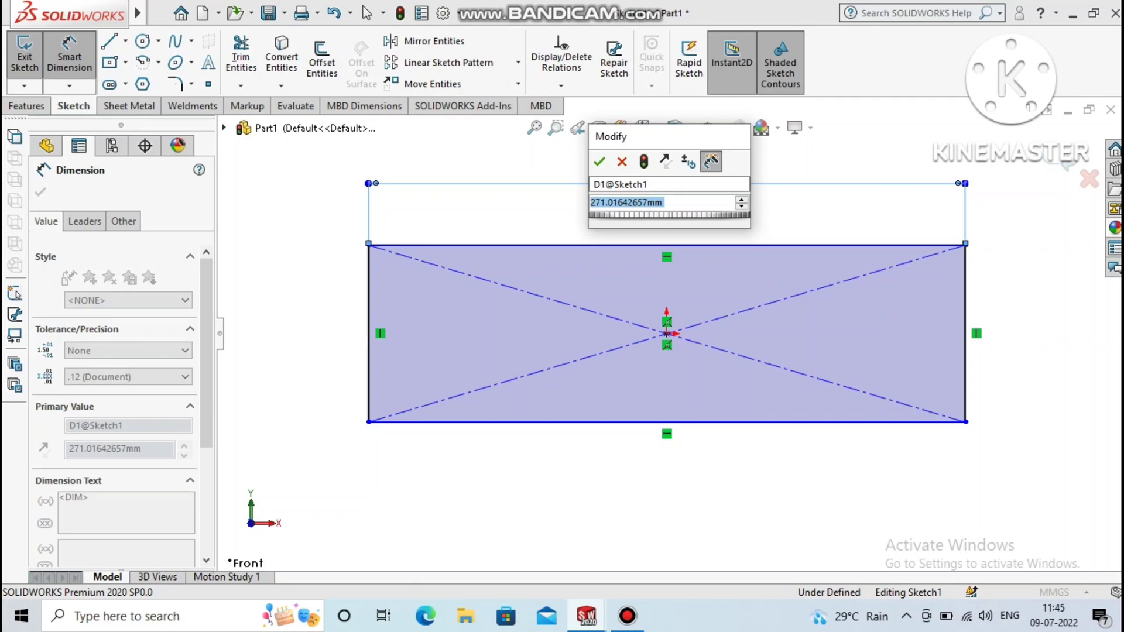
pyautogui.press('BackSpace')
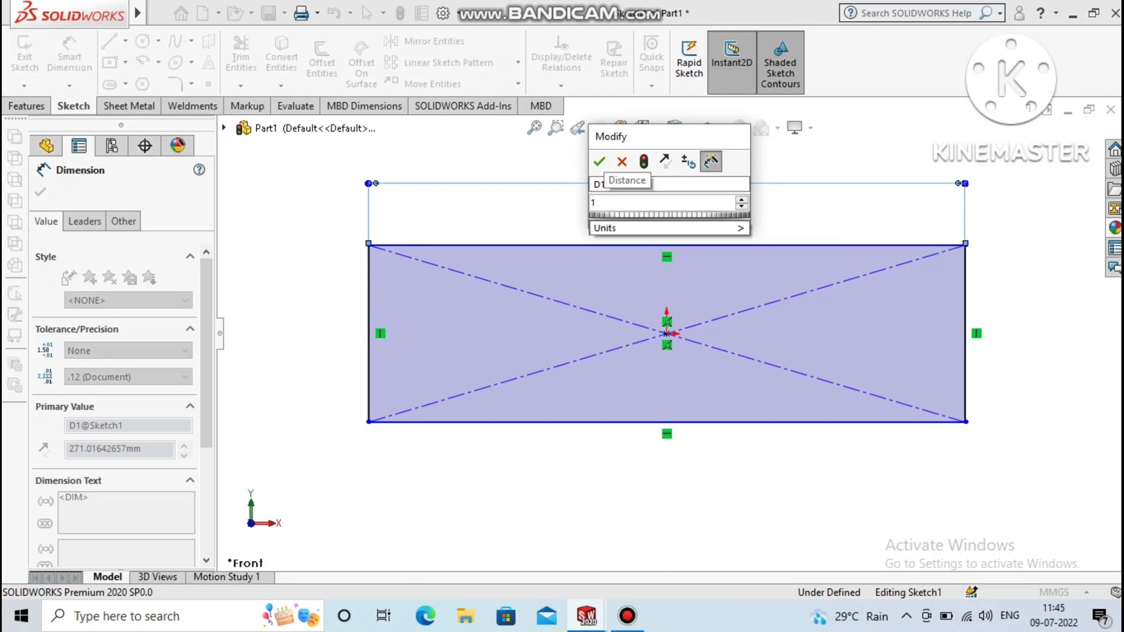
pyautogui.write('21')
pyautogui.write('5')
pyautogui.press('Return')
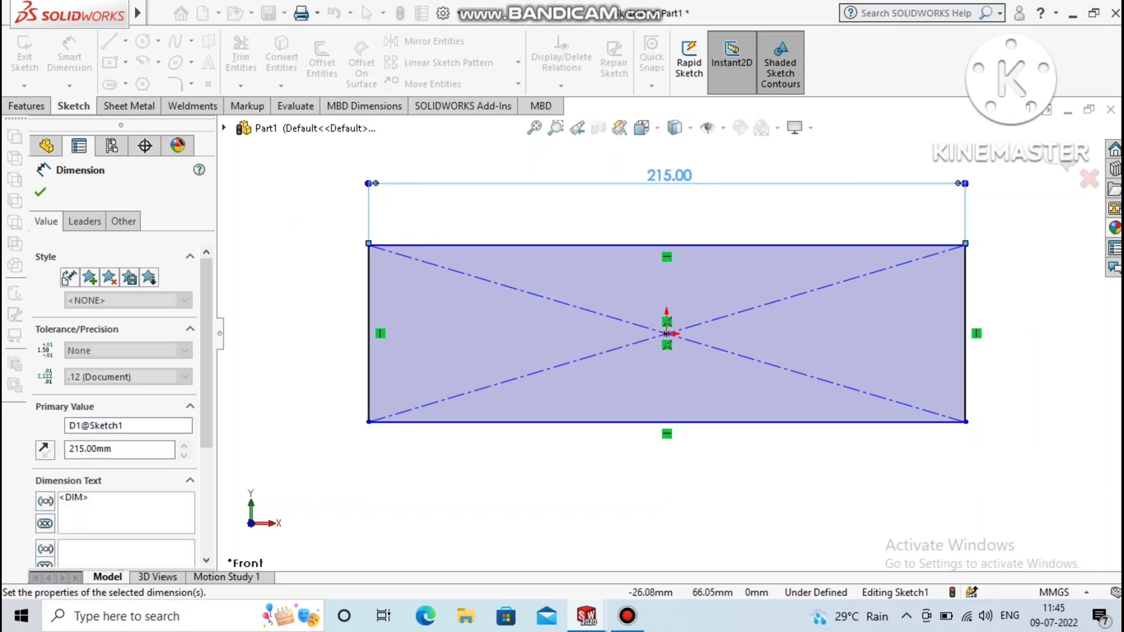
pyautogui.press('Escape')
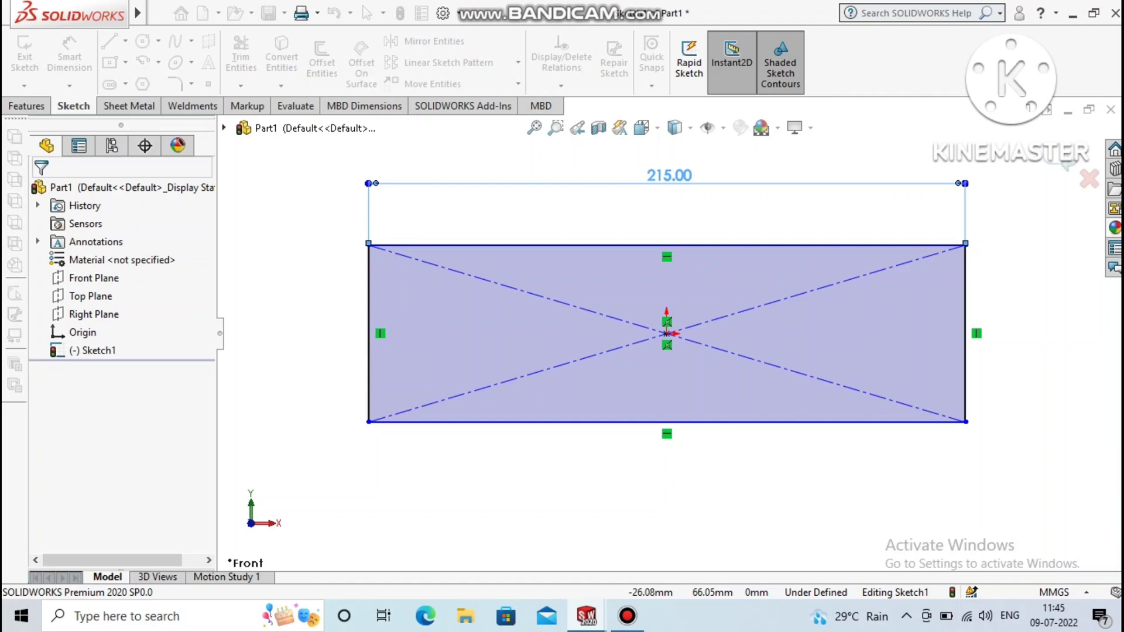
# Step: Add a 63.82 height dimension to the left edge, delete it, and exit the sketch
pyautogui.click(368, 272)
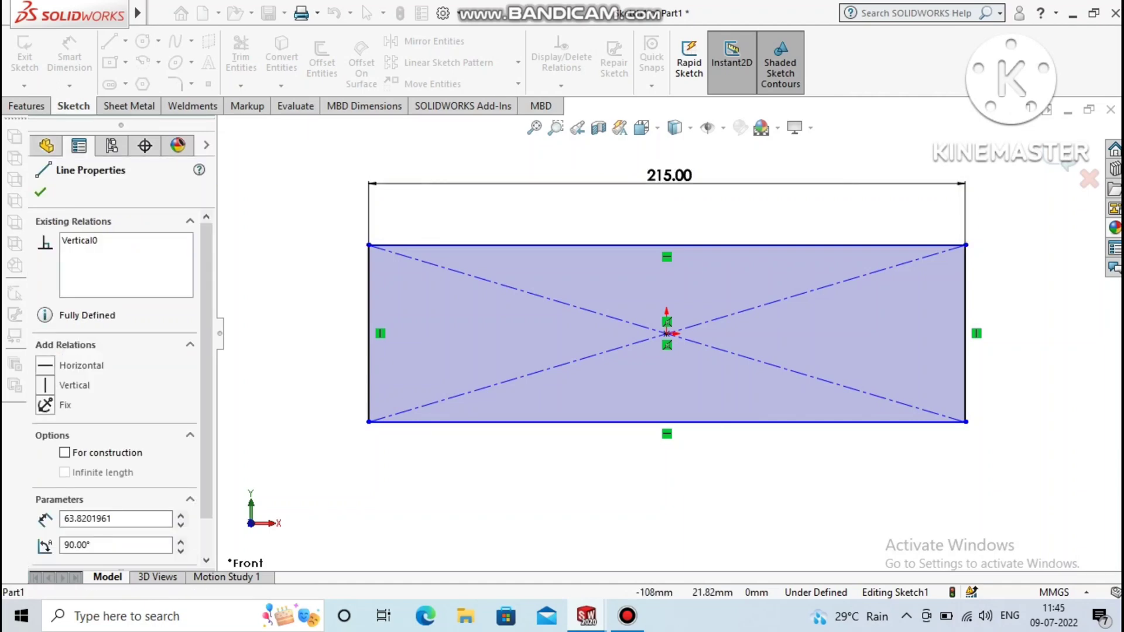
pyautogui.press('d')
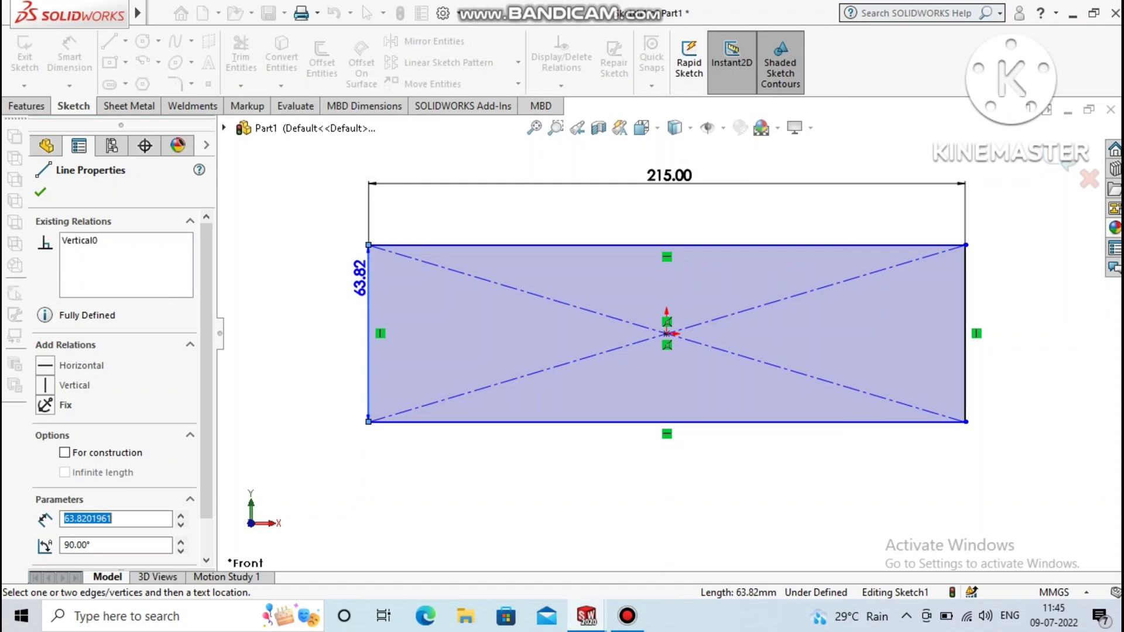
pyautogui.click(308, 316)
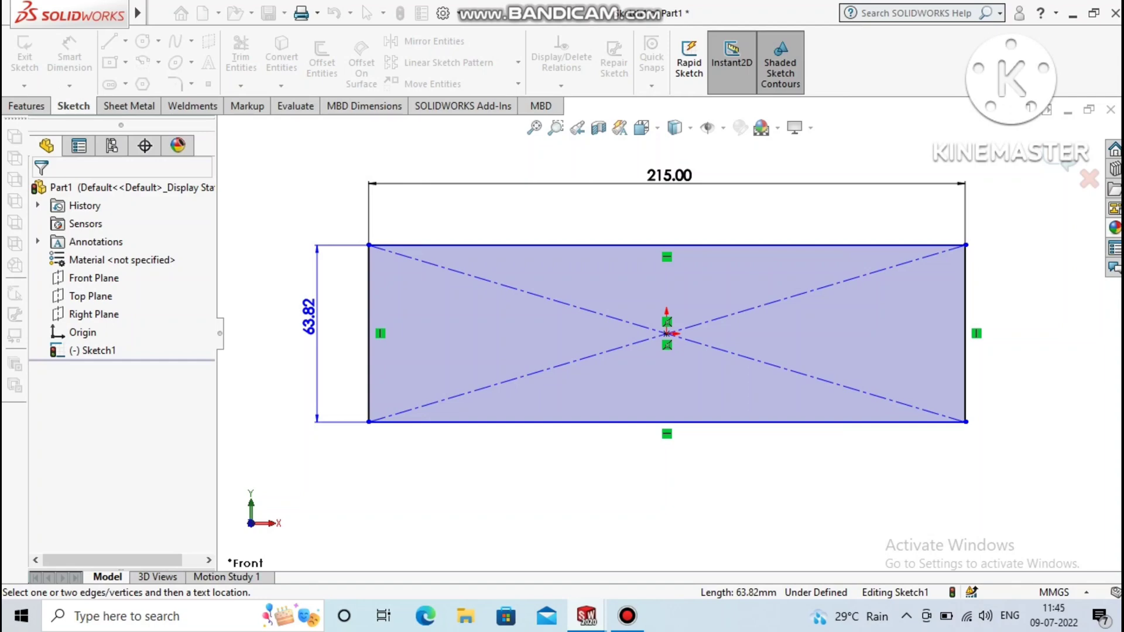
pyautogui.press('Delete')
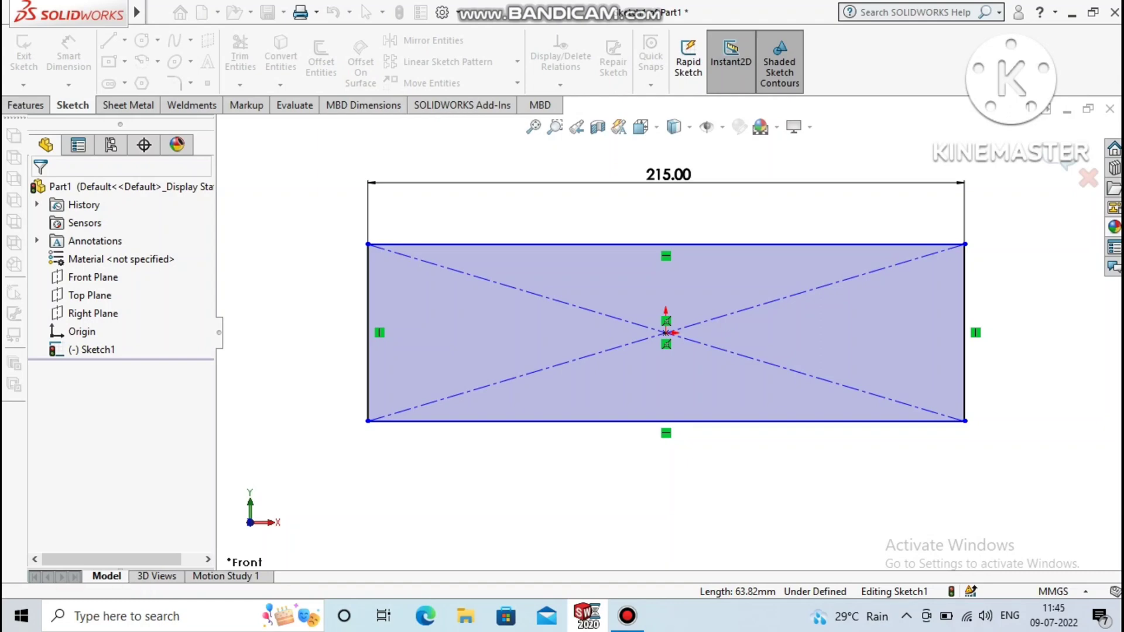
pyautogui.click(23, 56)
# Step: Reopen Sketch1 and dimension the rectangle's left edge to a 75 mm height
pyautogui.click(131, 105)
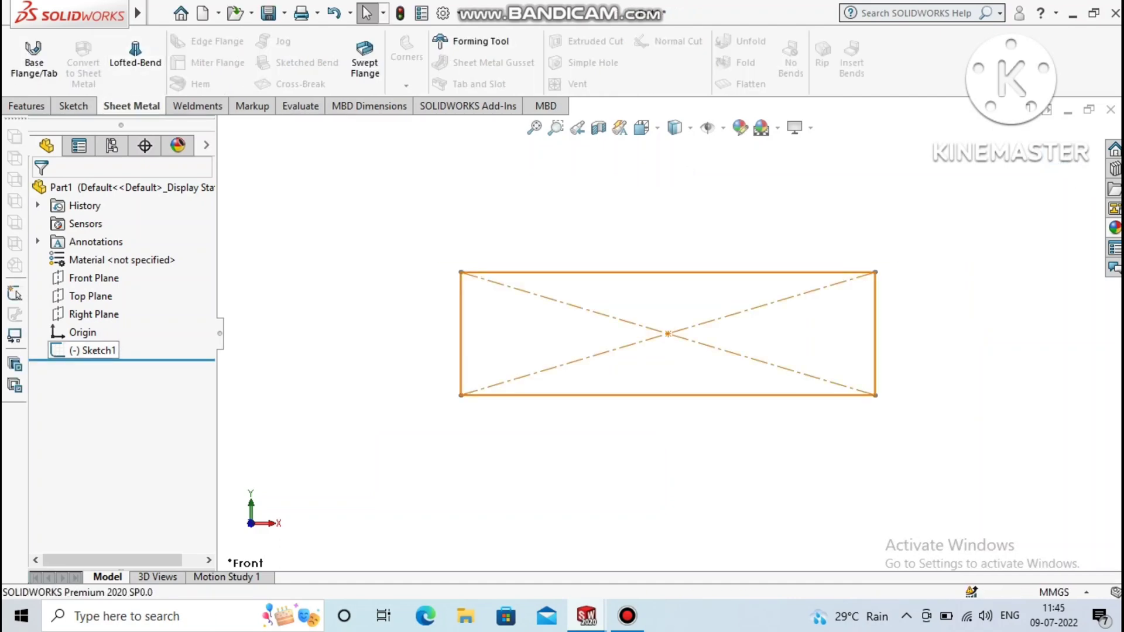
pyautogui.rightClick(93, 350)
pyautogui.click(88, 235)
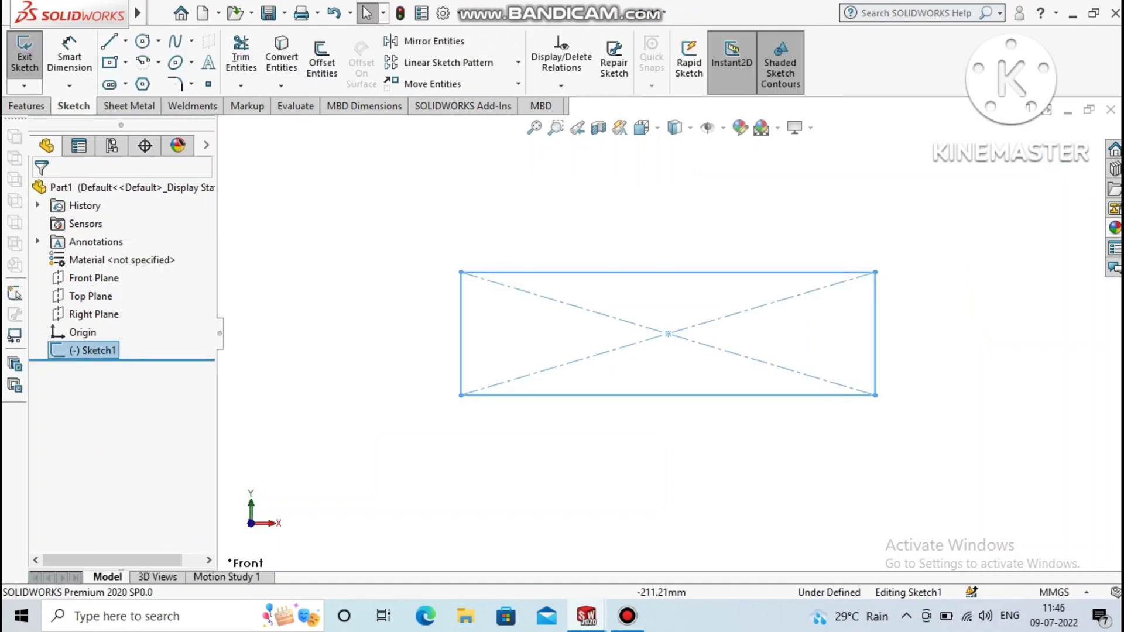
pyautogui.click(69, 55)
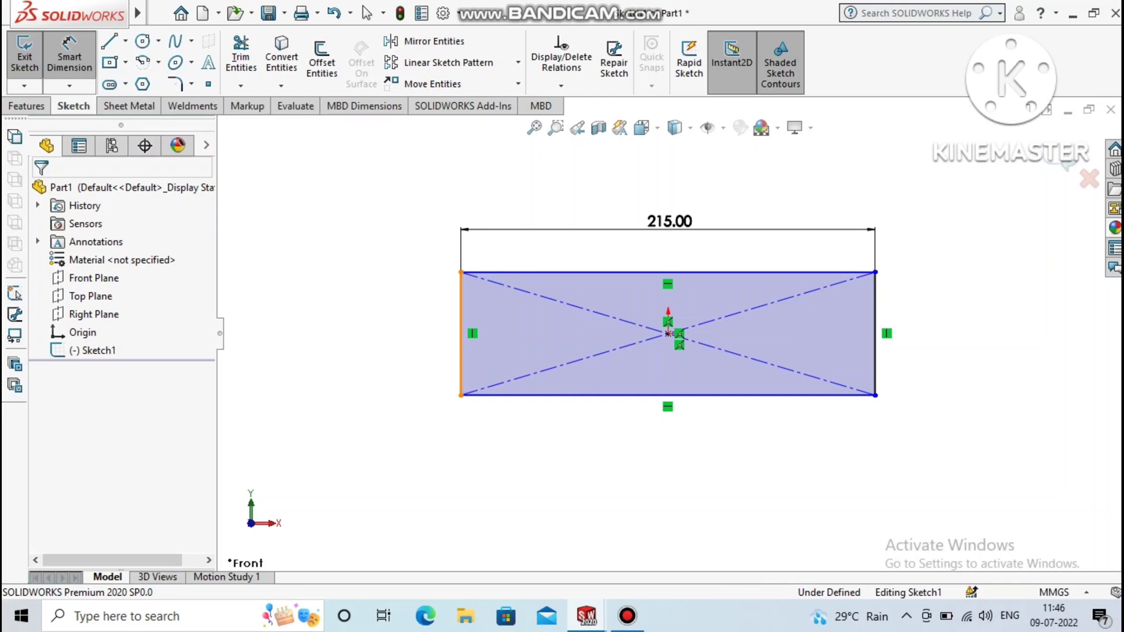
pyautogui.click(461, 333)
pyautogui.click(383, 325)
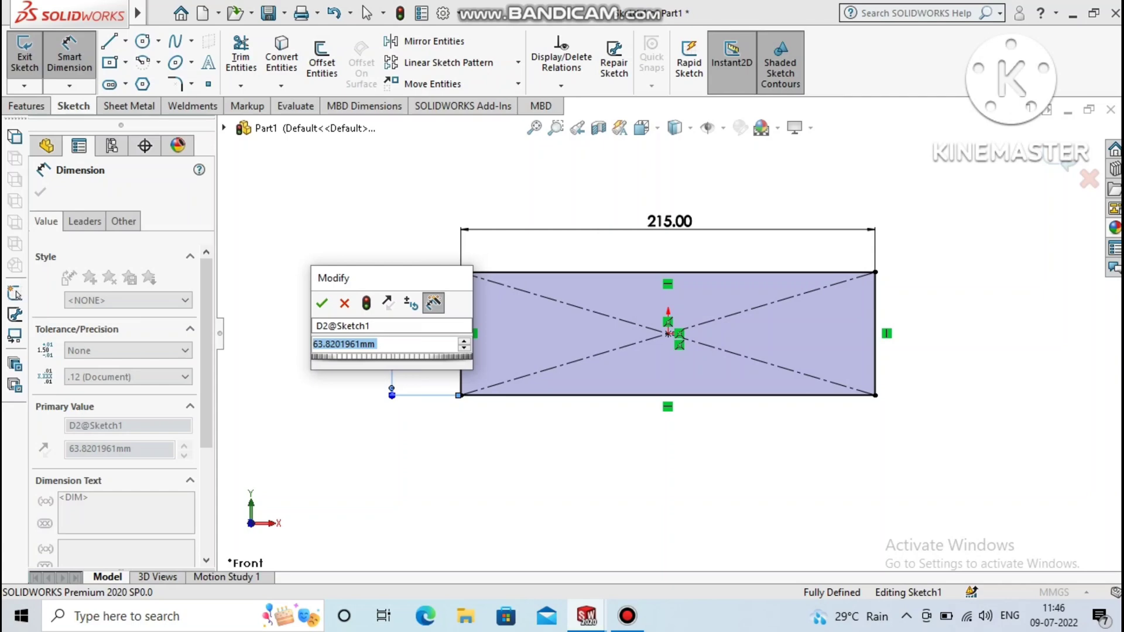
pyautogui.write('75')
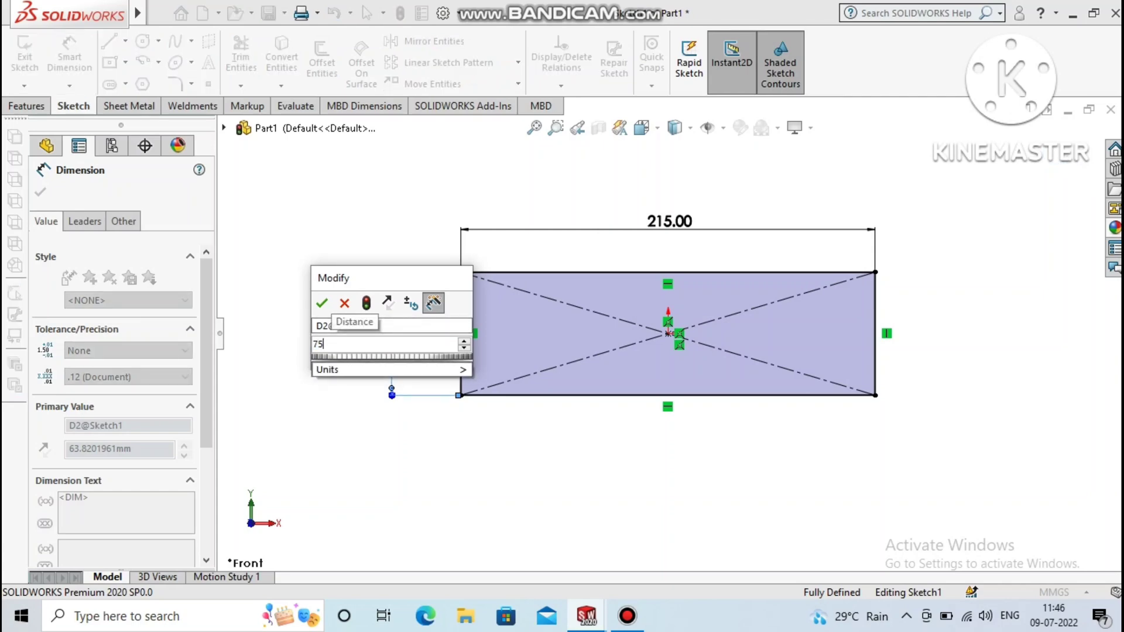
pyautogui.press('Escape')
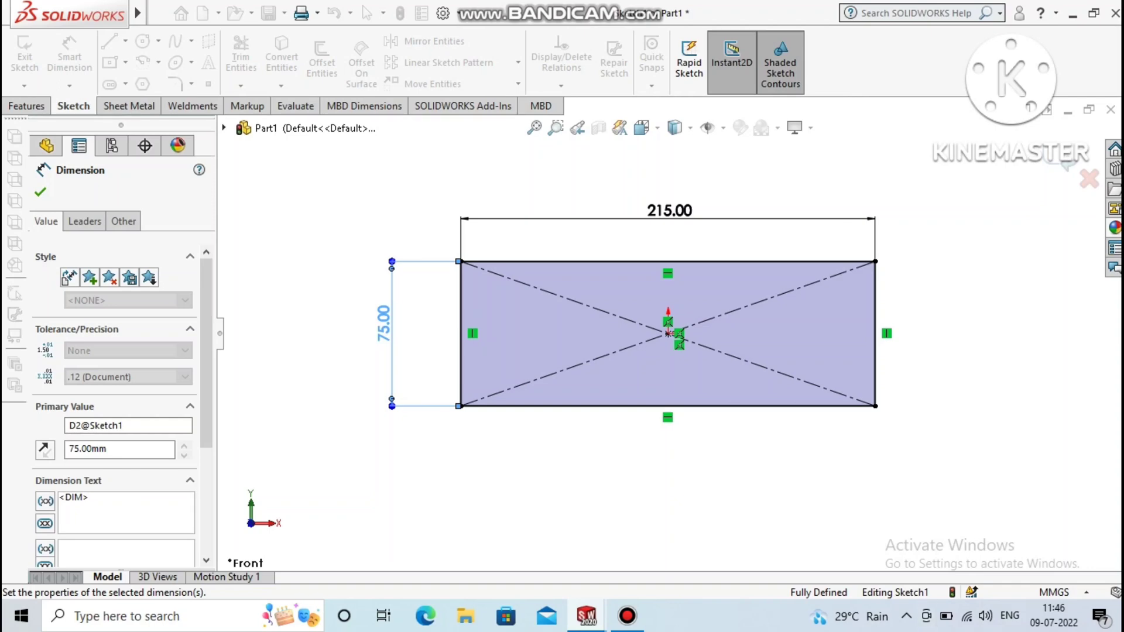
pyautogui.press('Escape')
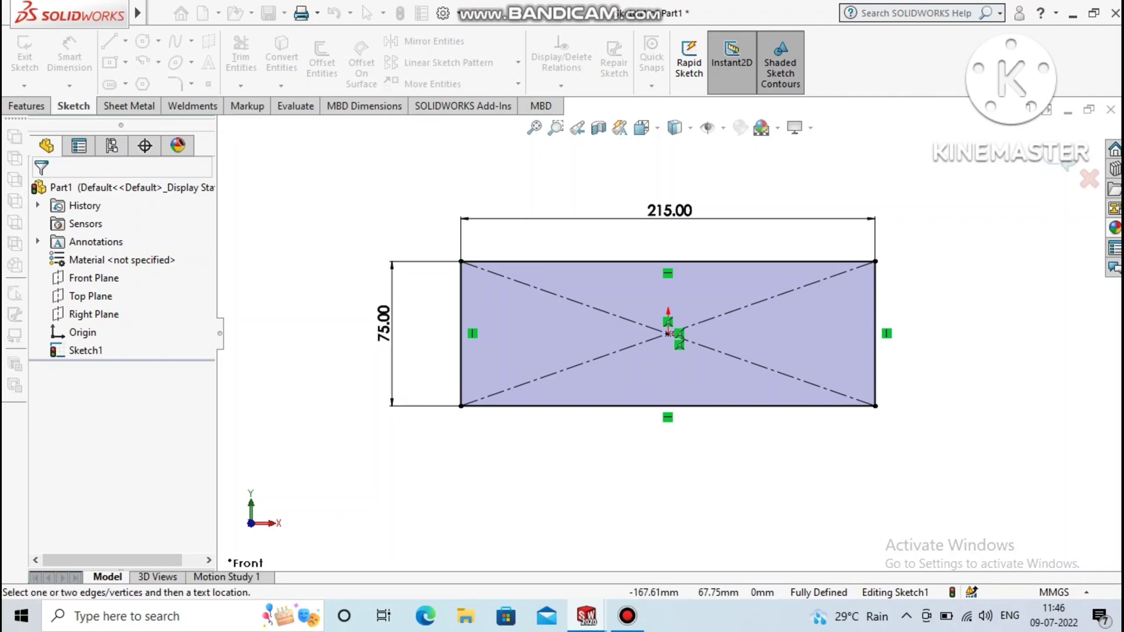
pyautogui.click(27, 106)
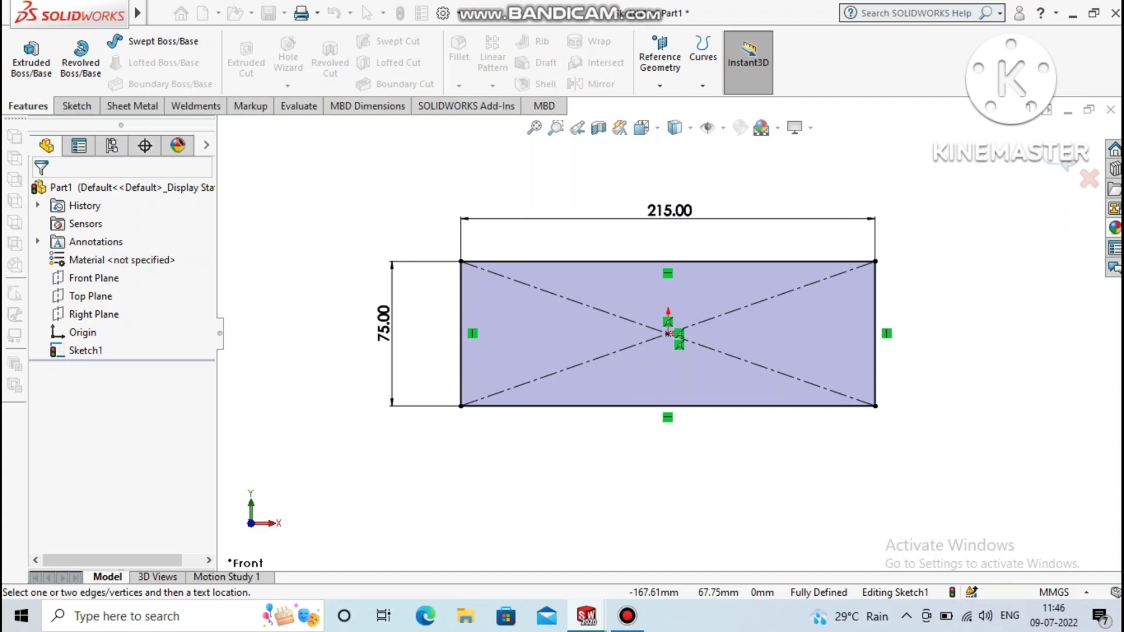
# Step: Create a 3.00 mm thick Base Flange from the 215 × 75 mm sketch
pyautogui.click(131, 105)
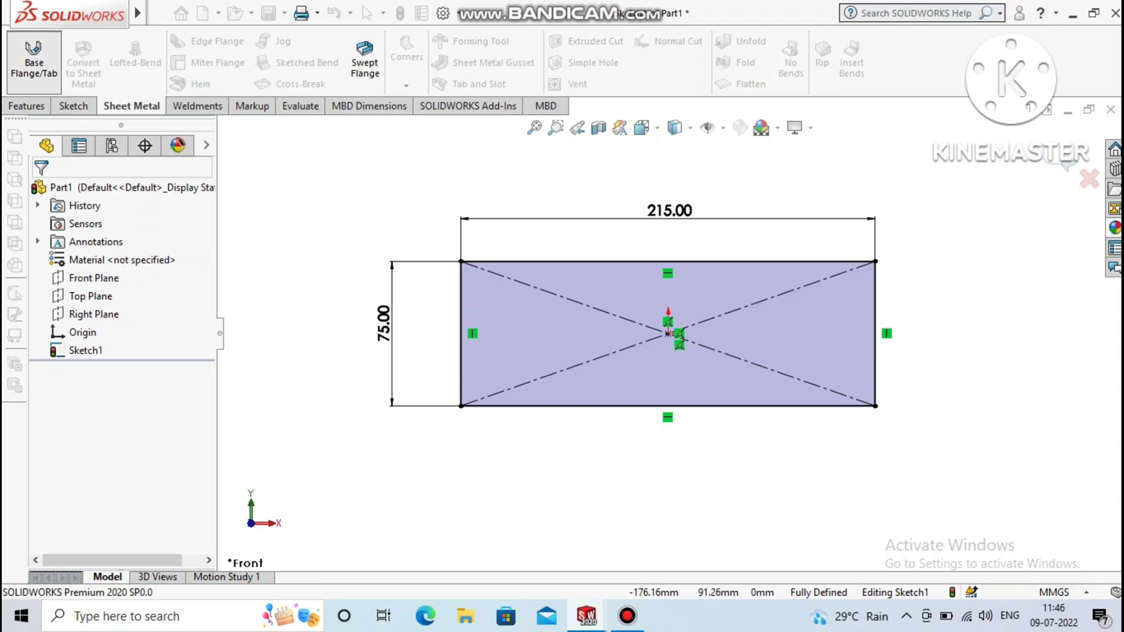
pyautogui.click(33, 58)
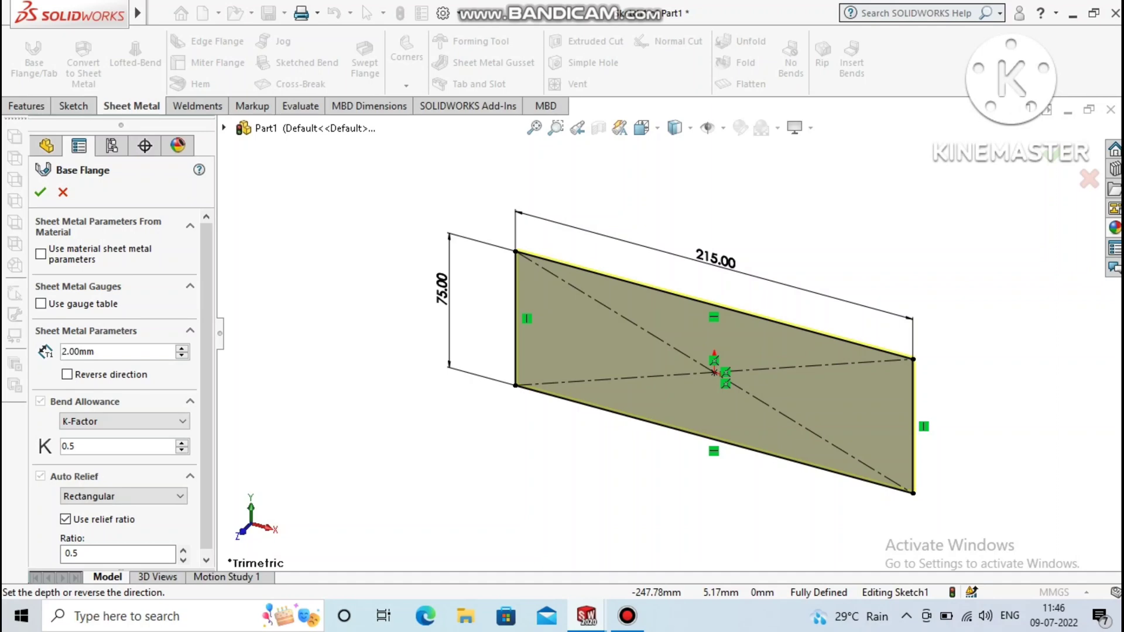
pyautogui.scroll(-1, 112, 386)
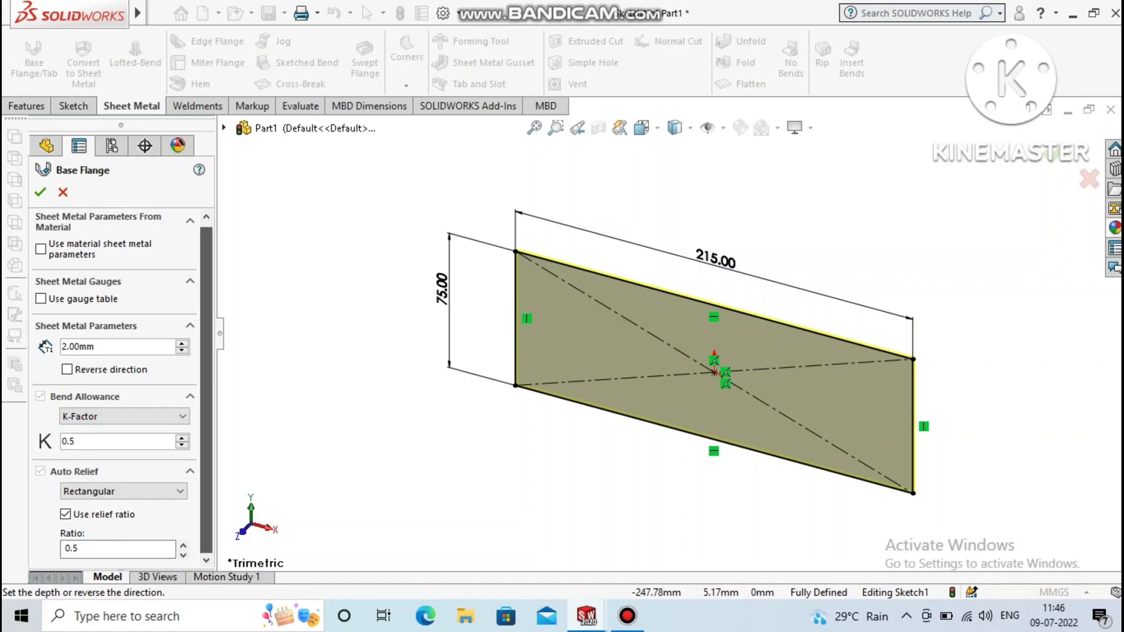
pyautogui.doubleClick(77, 346)
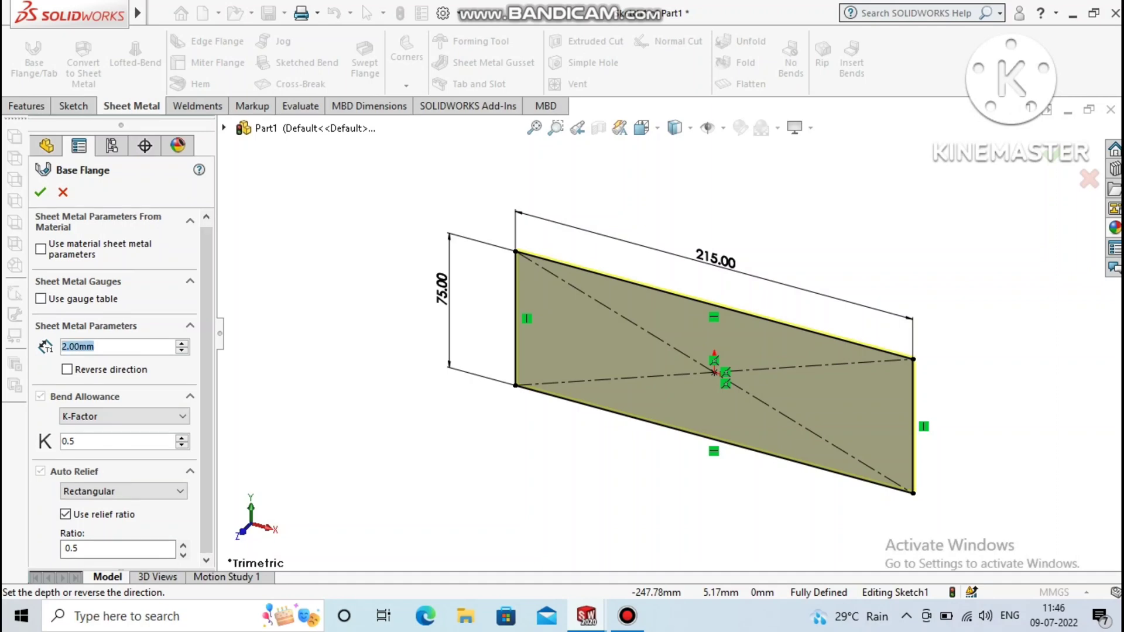
pyautogui.scroll(1, 88, 347)
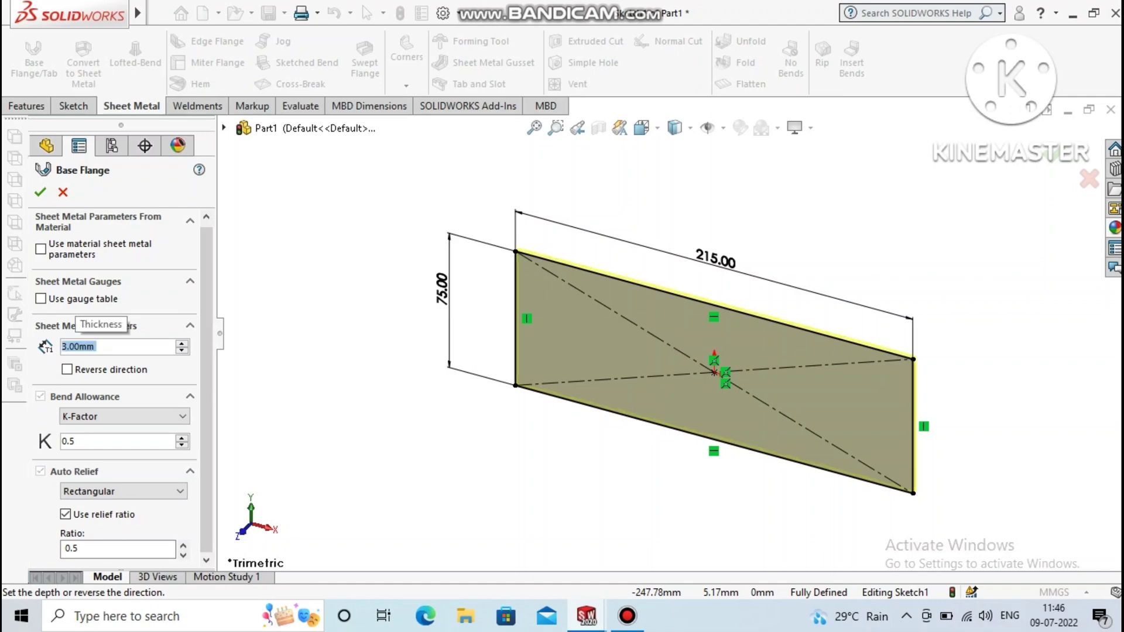
pyautogui.scroll(-1, 117, 387)
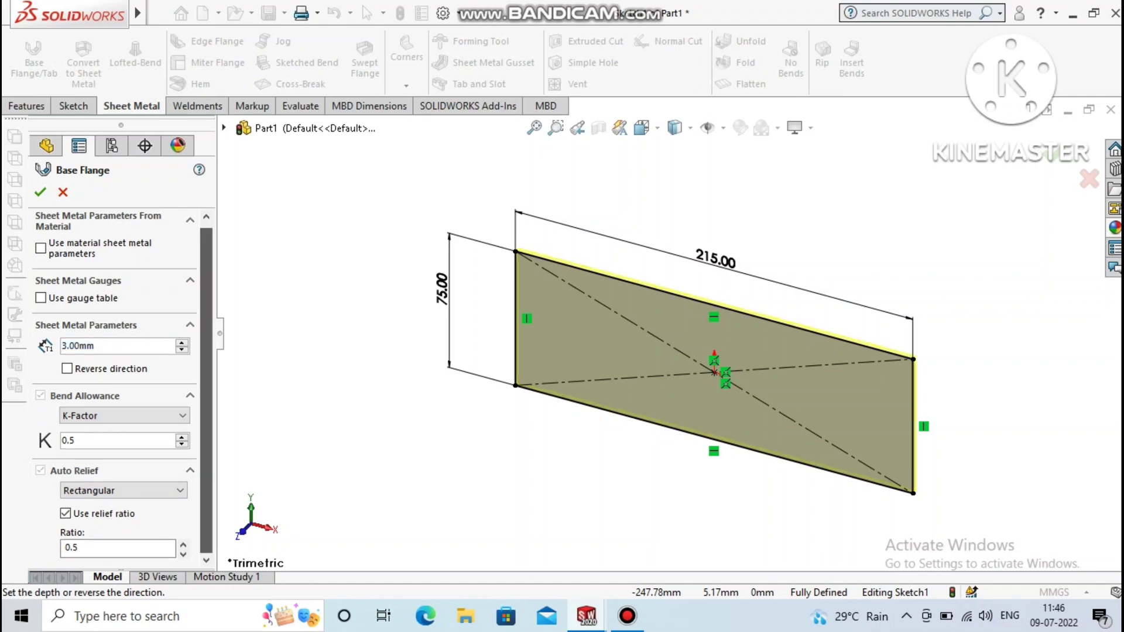
pyautogui.scroll(1, 117, 386)
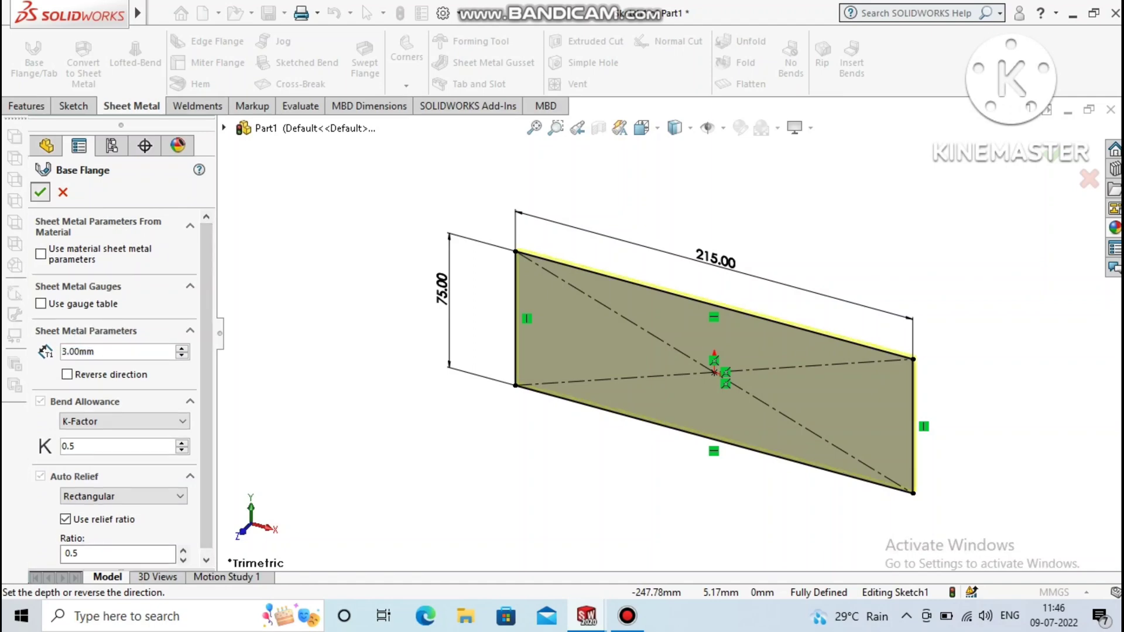
pyautogui.click(40, 192)
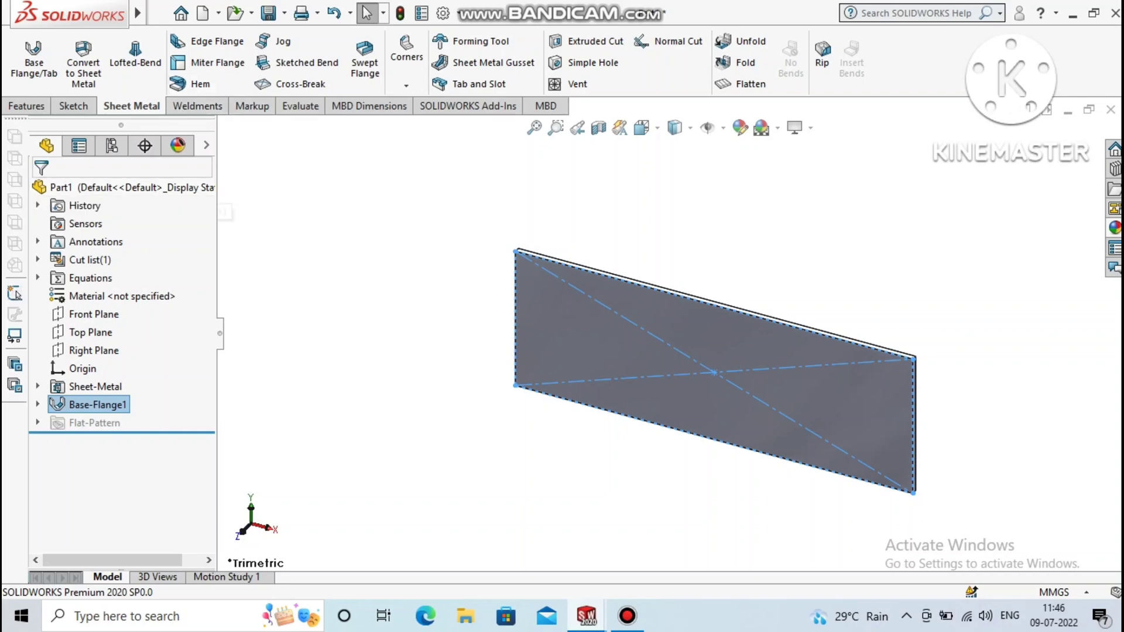
# Step: Open the whole part's appearance settings on the Advanced tab
pyautogui.moveTo(691, 374); pyautogui.dragTo(697, 410, button='middle')
pyautogui.scroll(2, 696, 410)
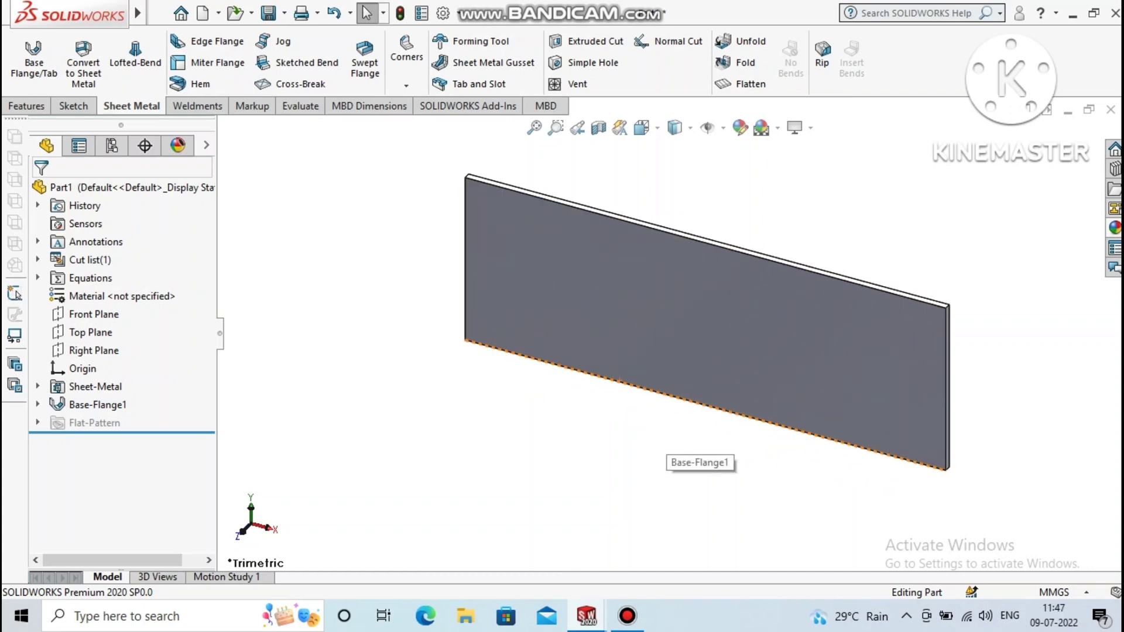
pyautogui.scroll(-1, 668, 341)
pyautogui.rightClick(691, 225)
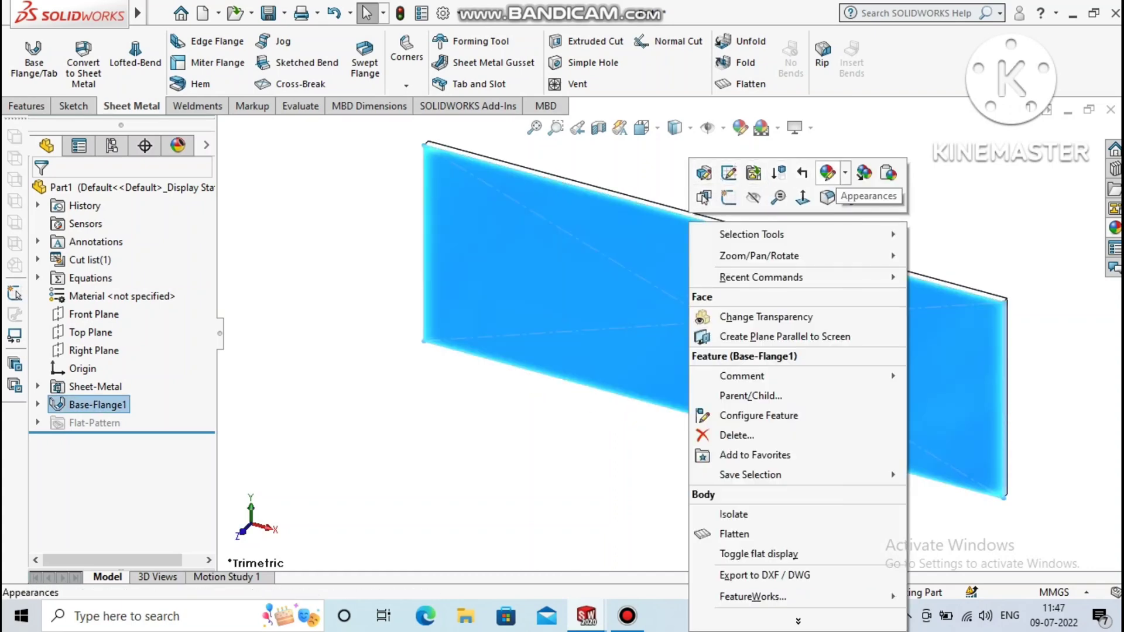
pyautogui.click(827, 173)
pyautogui.click(866, 264)
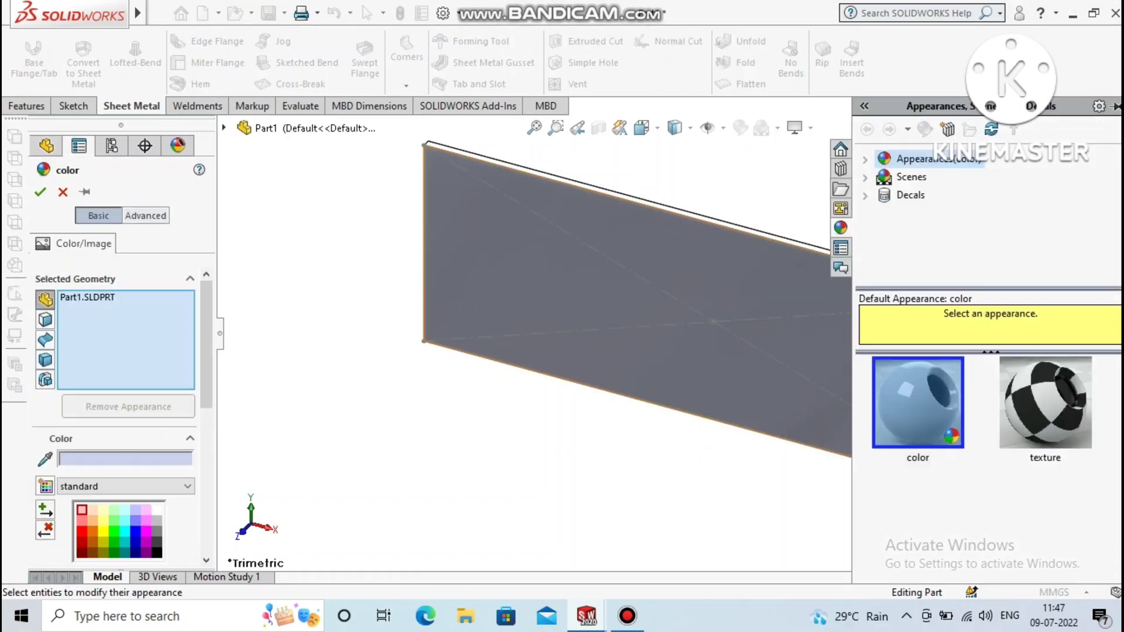
pyautogui.click(145, 216)
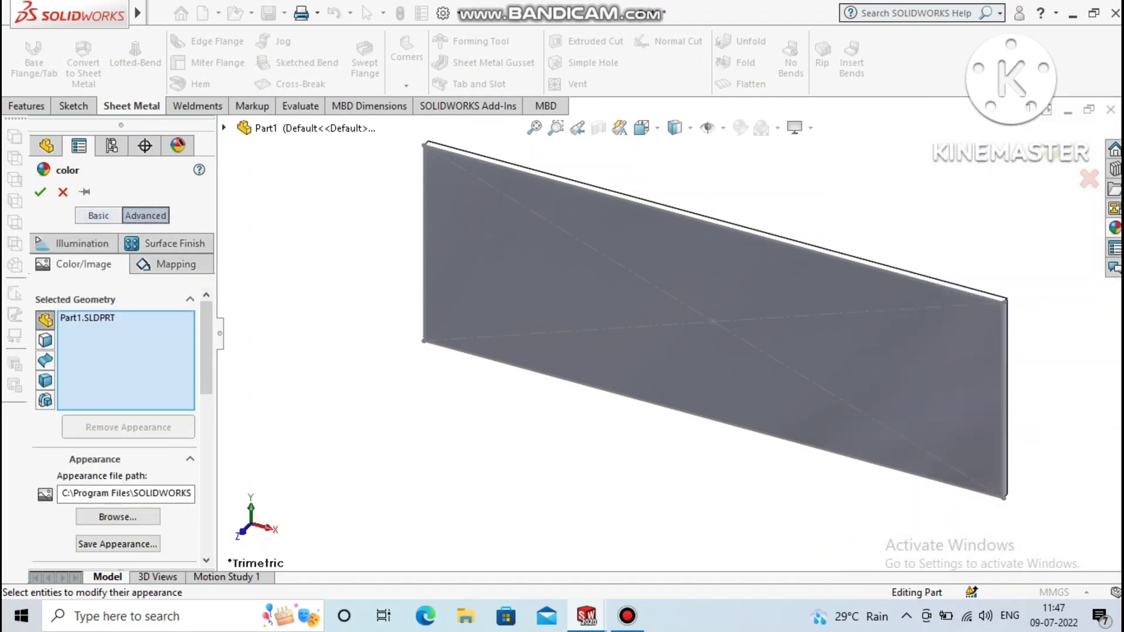
pyautogui.click(118, 517)
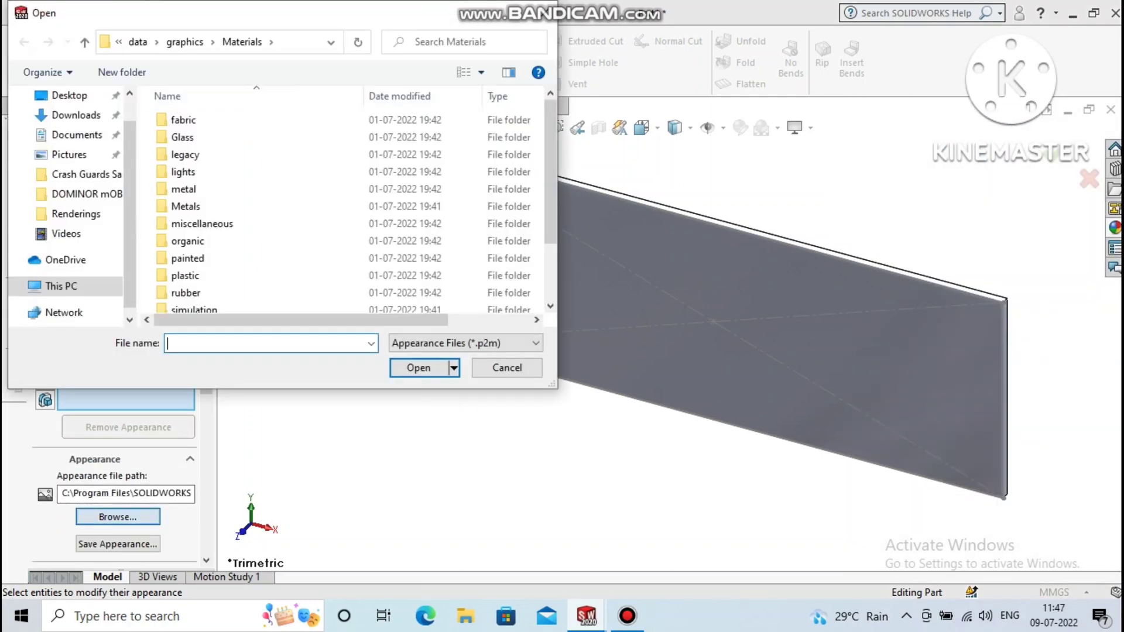
pyautogui.click(69, 95)
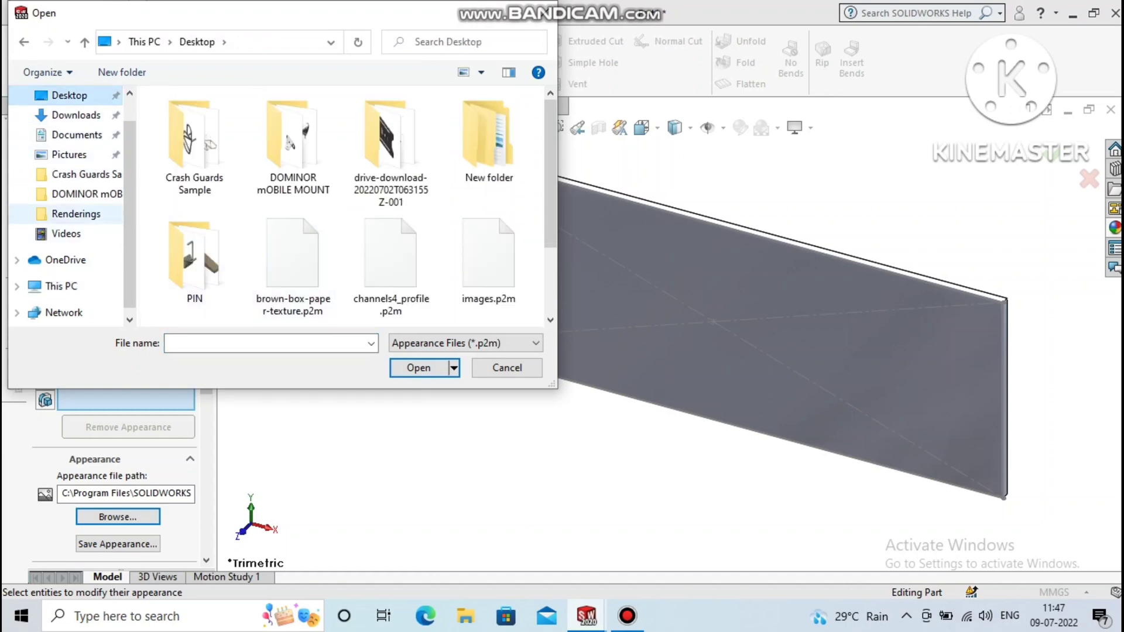
pyautogui.scroll(-1, 67, 210)
pyautogui.scroll(1, 67, 211)
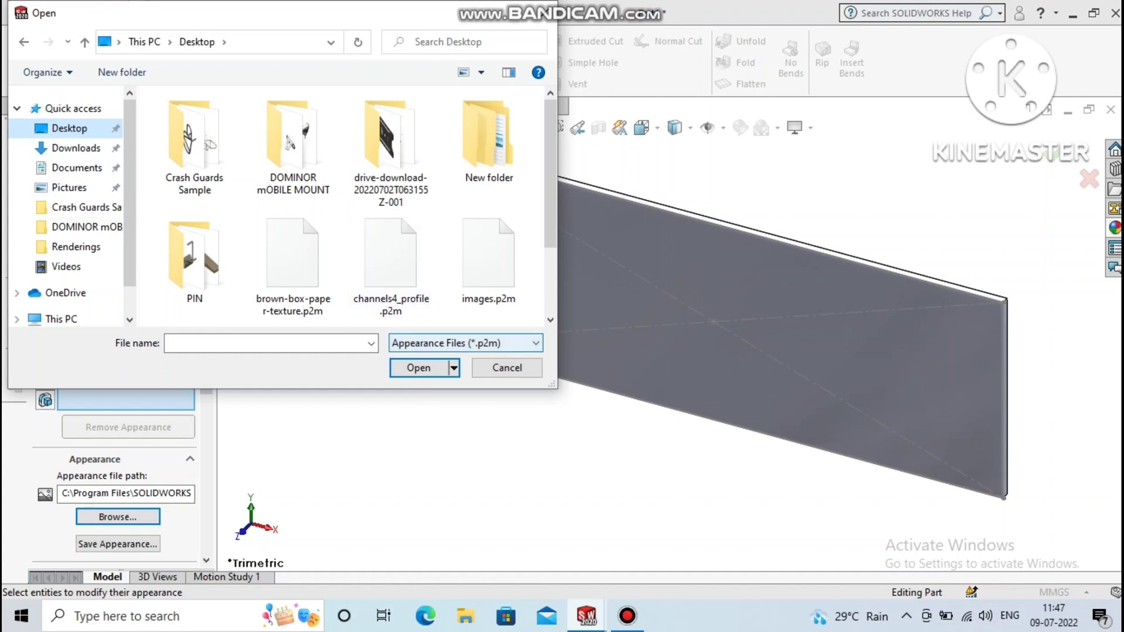
pyautogui.click(465, 342)
pyautogui.click(468, 366)
pyautogui.scroll(-2, 345, 205)
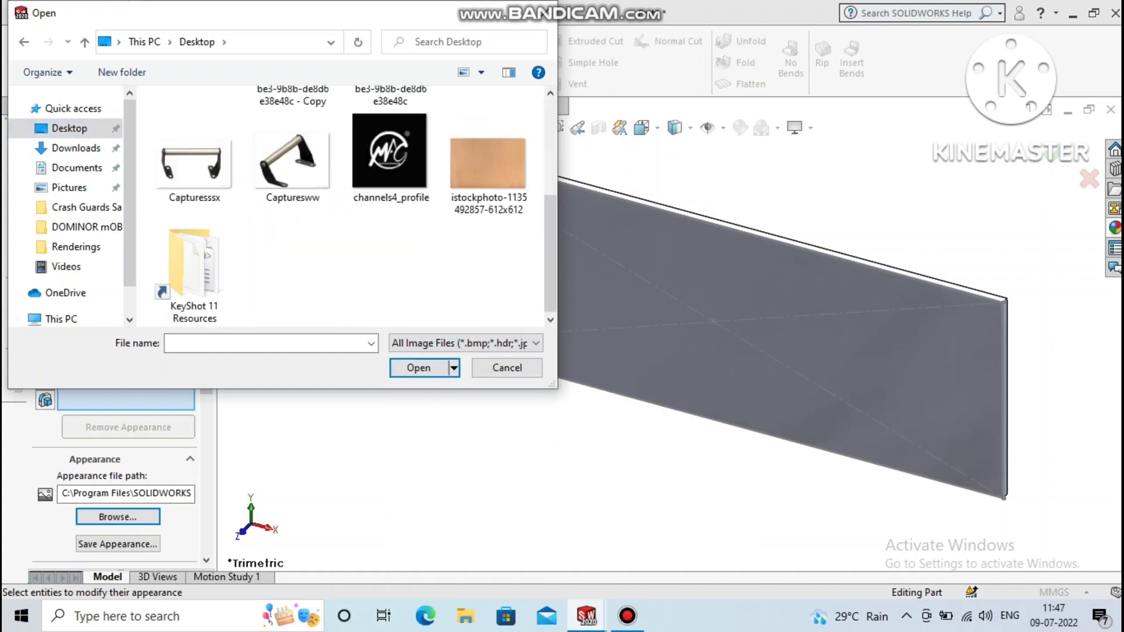
pyautogui.click(487, 163)
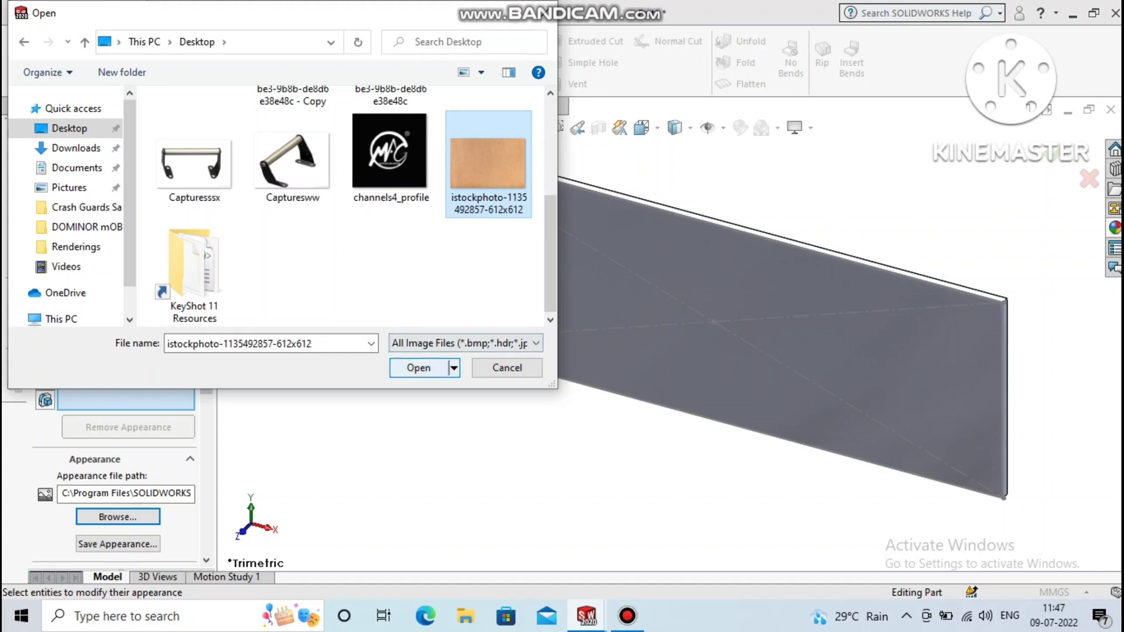
pyautogui.click(418, 368)
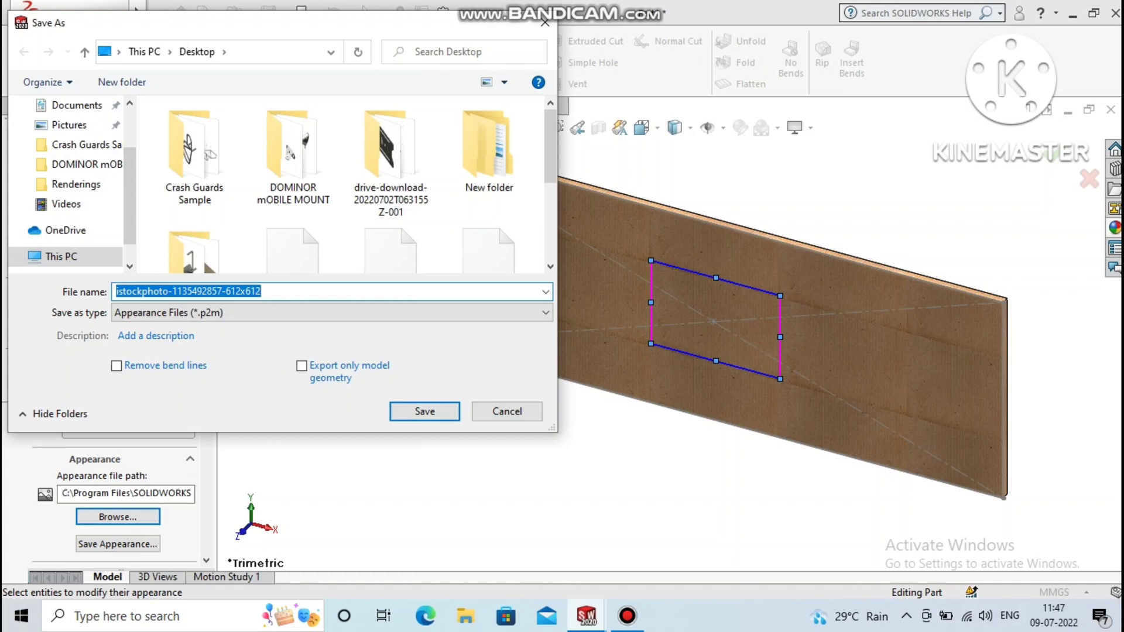
pyautogui.press('Return')
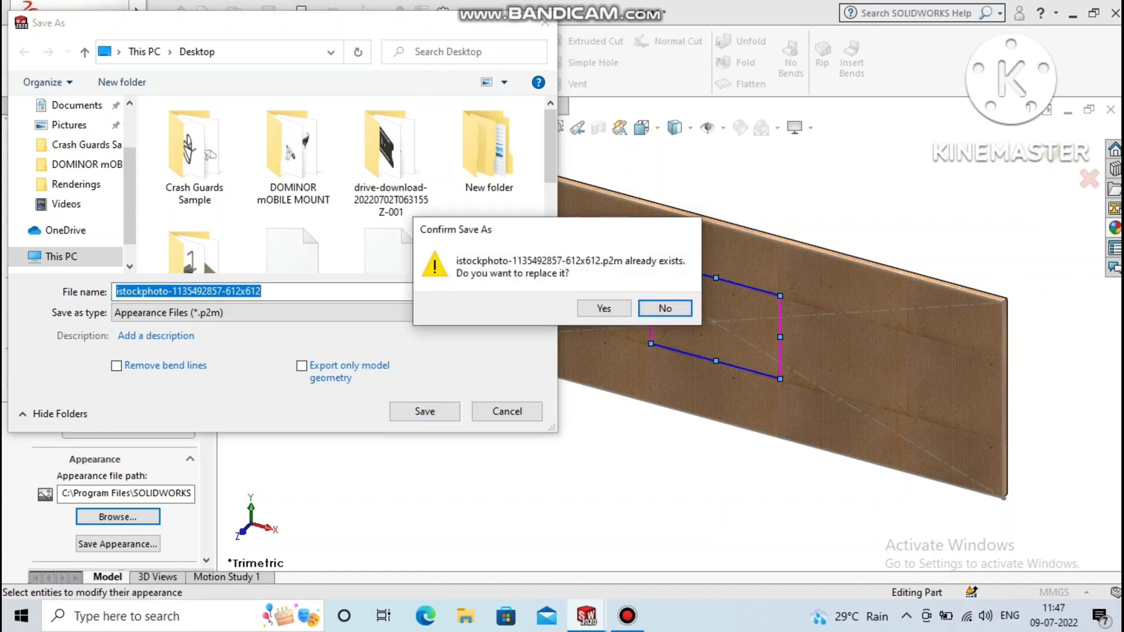
pyautogui.press('y')
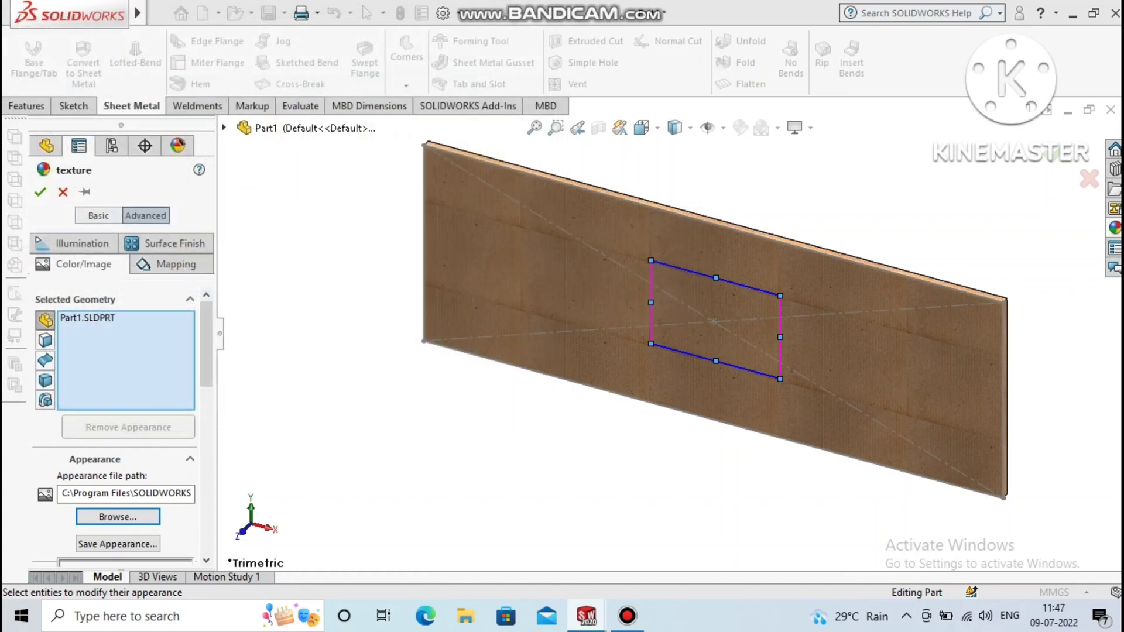
# Step: Dismiss the folder prompt, accept the cardboard appearance, and zoom to fit the plate
pyautogui.press('Return')
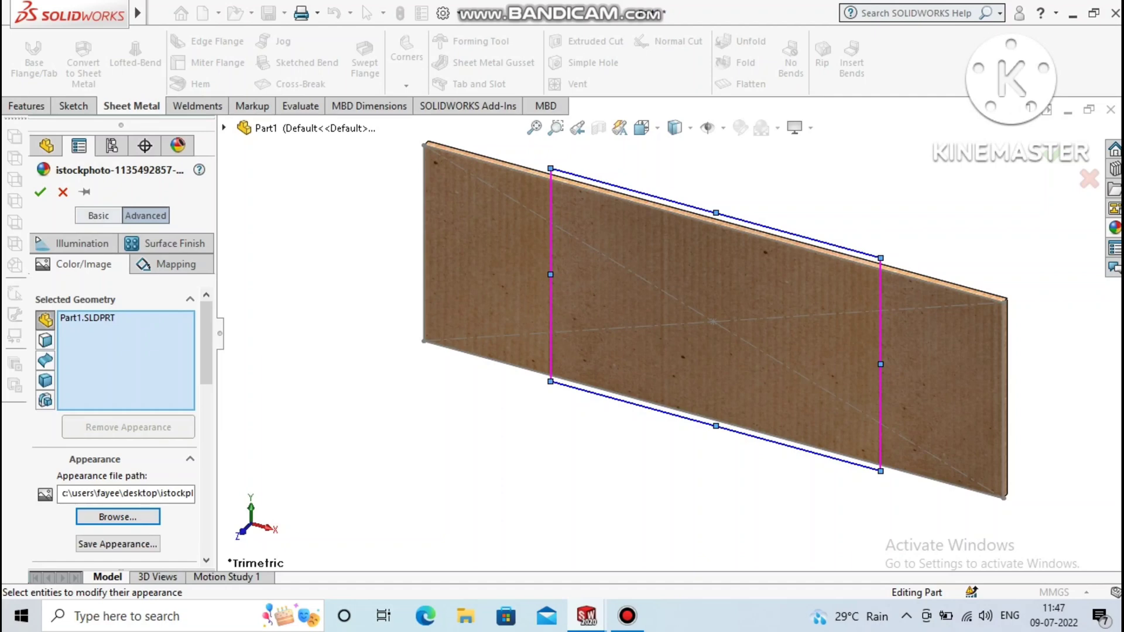
pyautogui.press('Return')
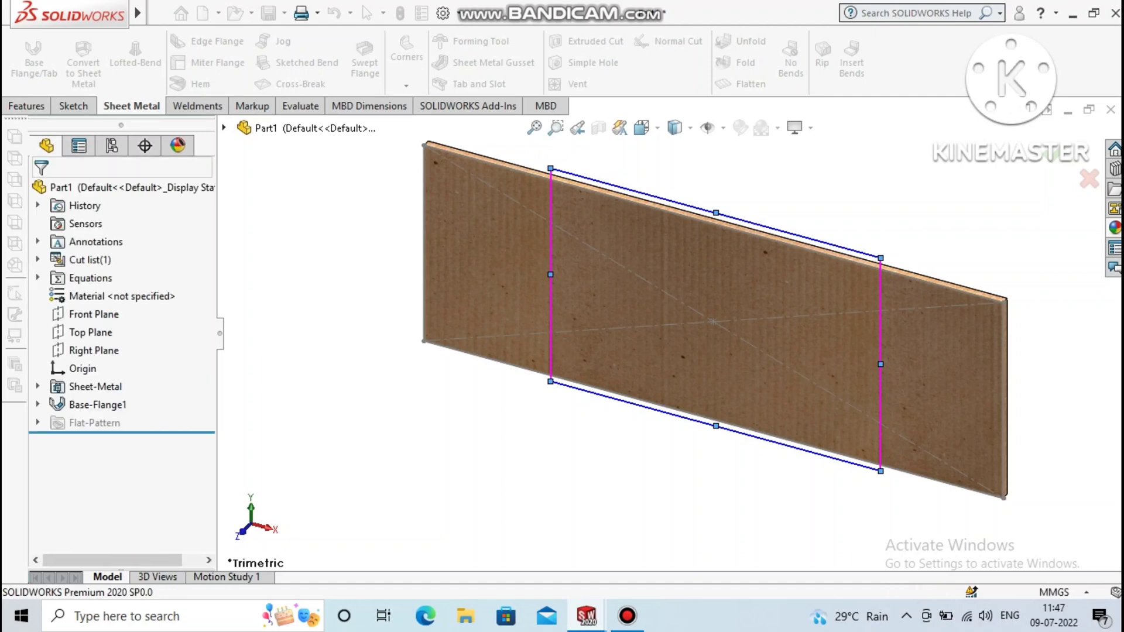
pyautogui.press('z')
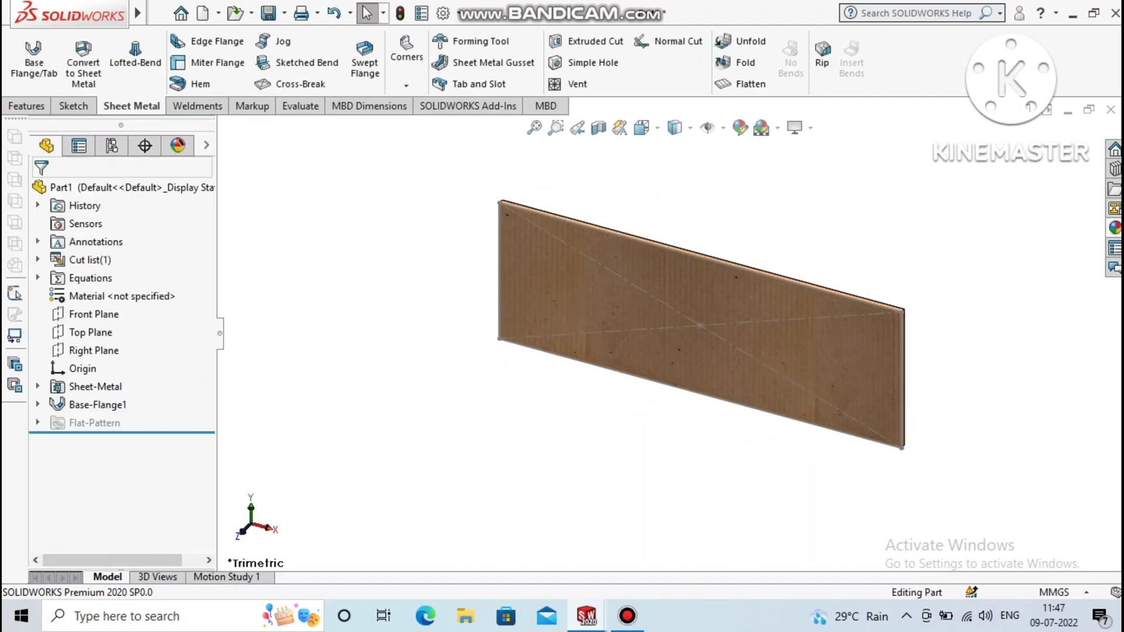
# Step: Start an Edge Flange on both end edges of the cardboard panel
pyautogui.click(209, 41)
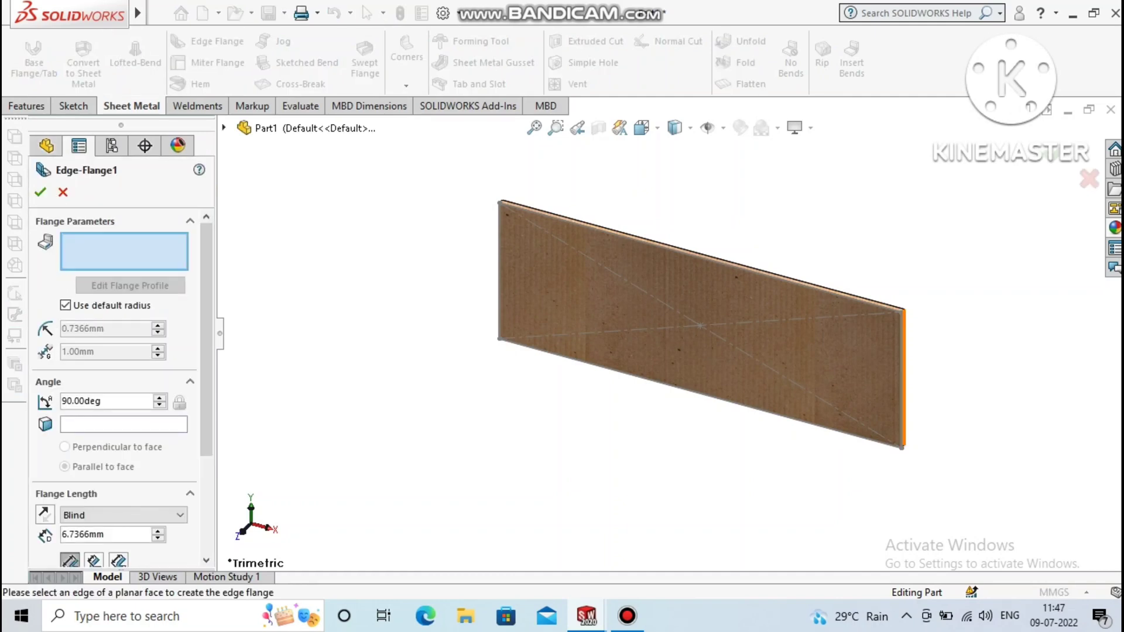
pyautogui.click(903, 369)
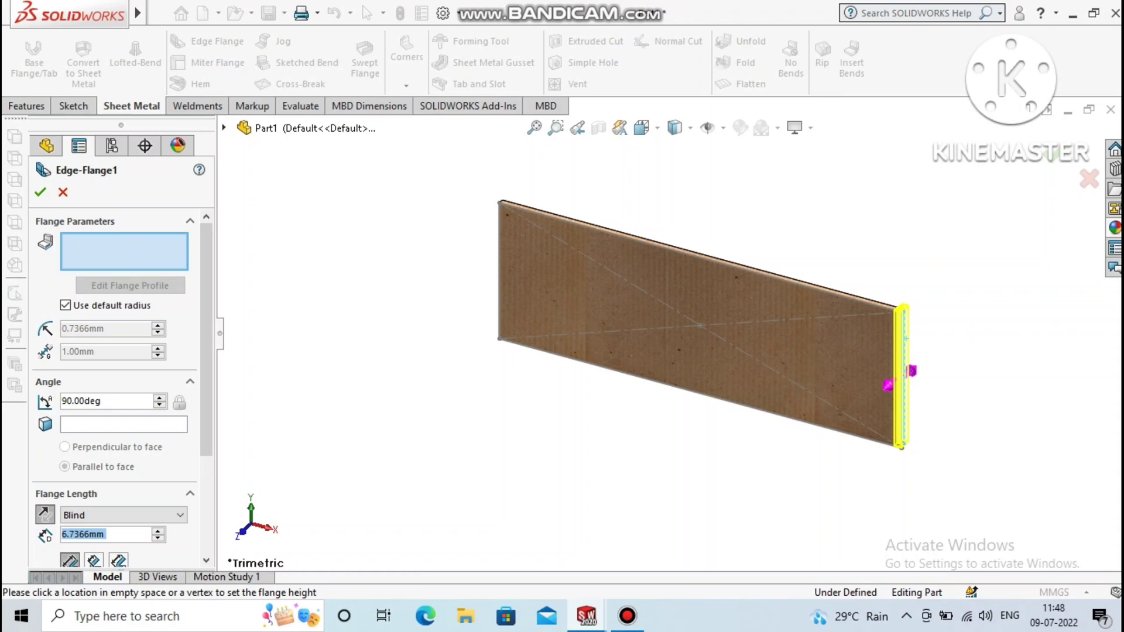
pyautogui.click(900, 375)
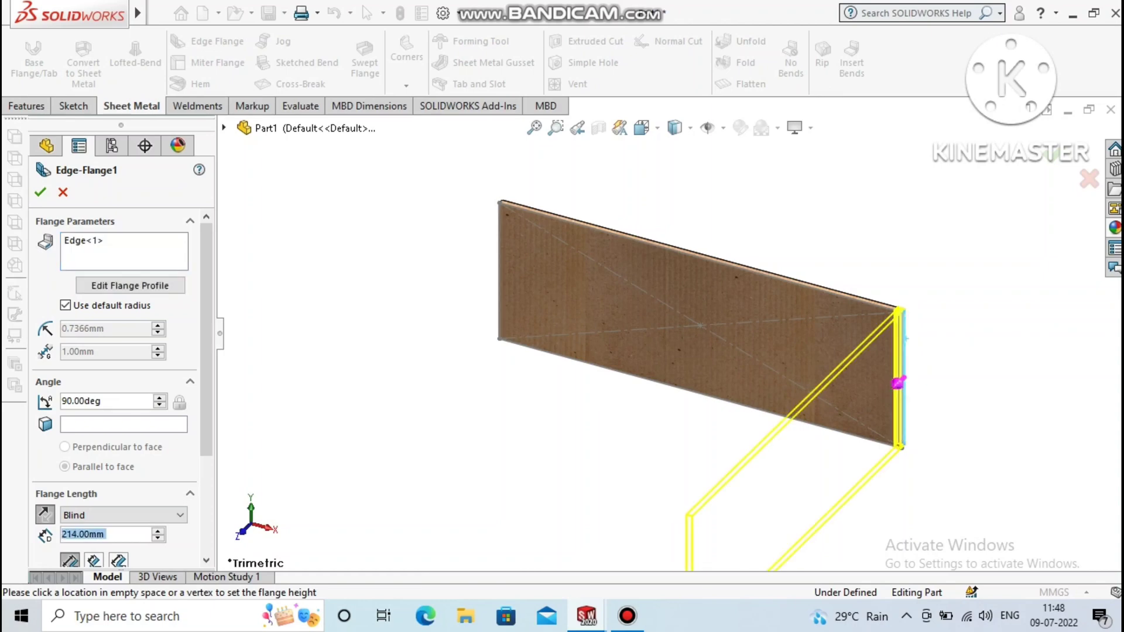
pyautogui.moveTo(672, 476); pyautogui.dragTo(670, 432, button='middle')
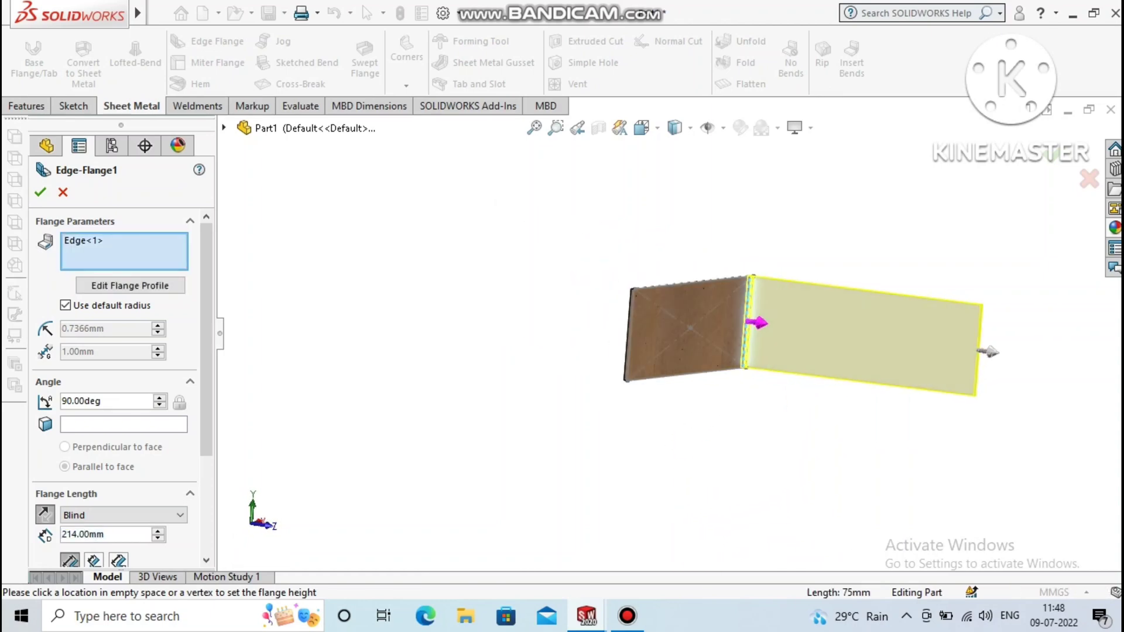
pyautogui.scroll(-5, 691, 363)
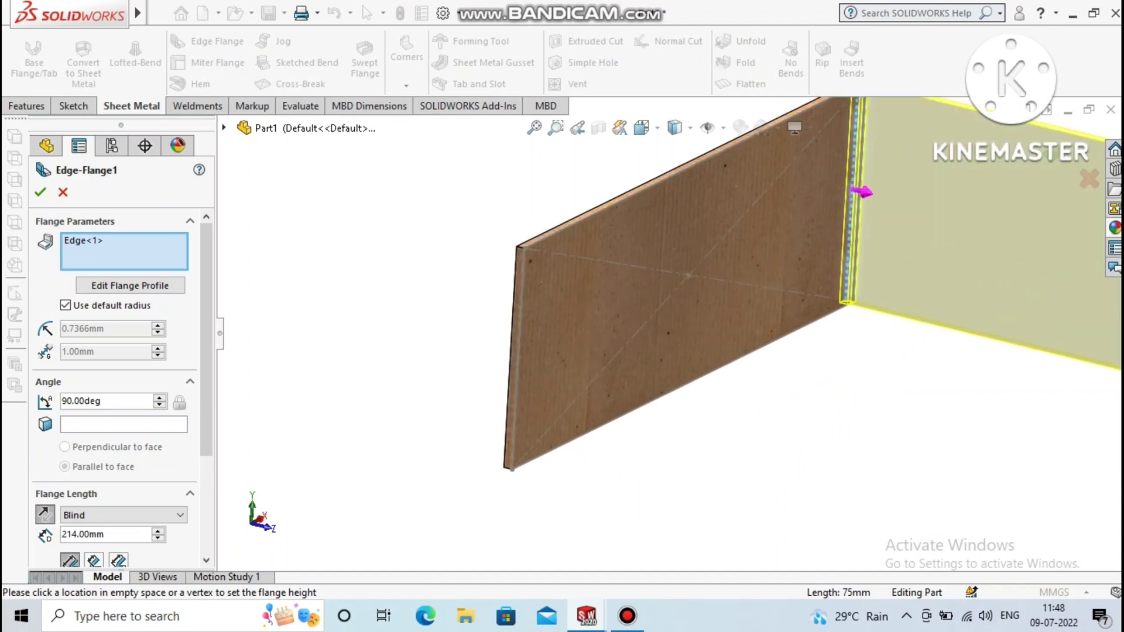
pyautogui.click(511, 351)
pyautogui.scroll(3, 681, 351)
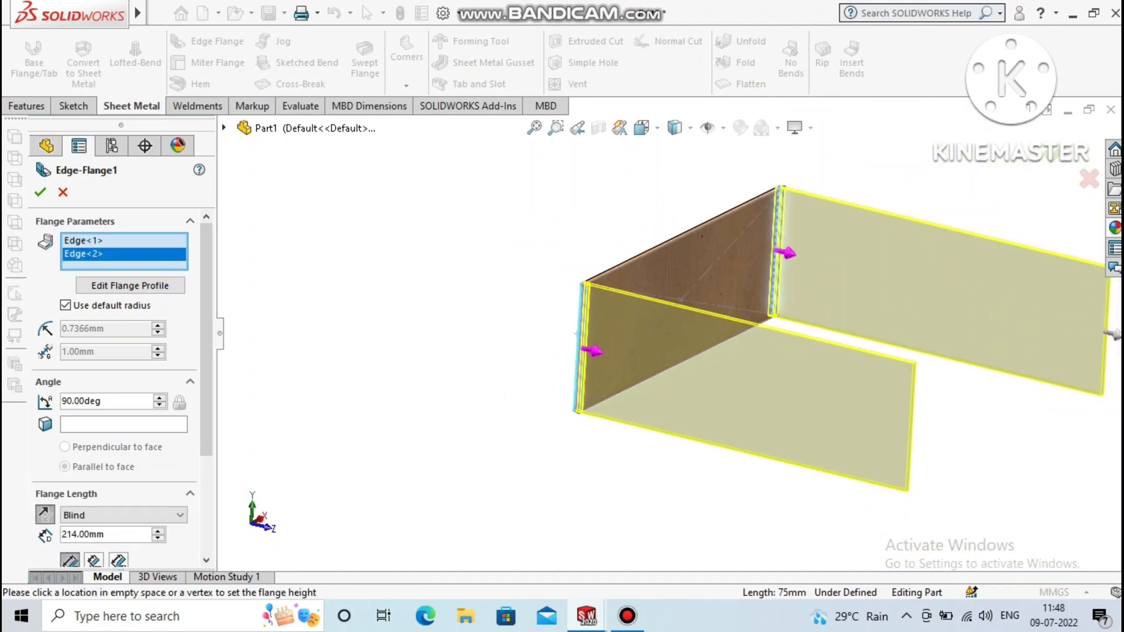
pyautogui.scroll(-2, 1112, 335)
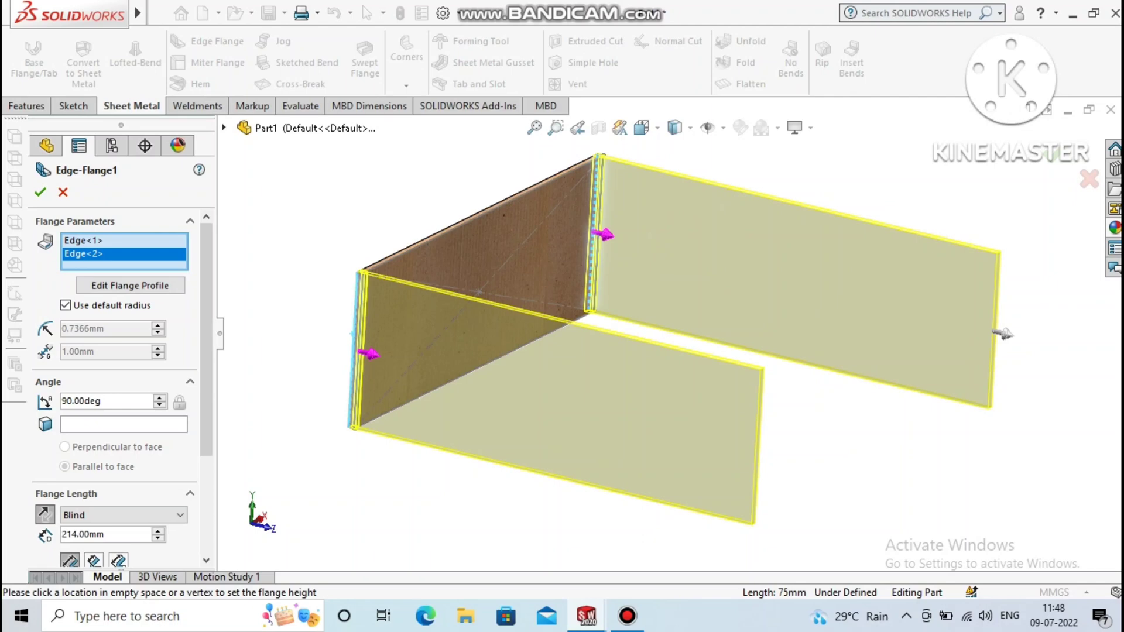
# Step: Give the flanges a 1 mm custom bend radius and 235 mm length, adjust position, and accept
pyautogui.click(65, 305)
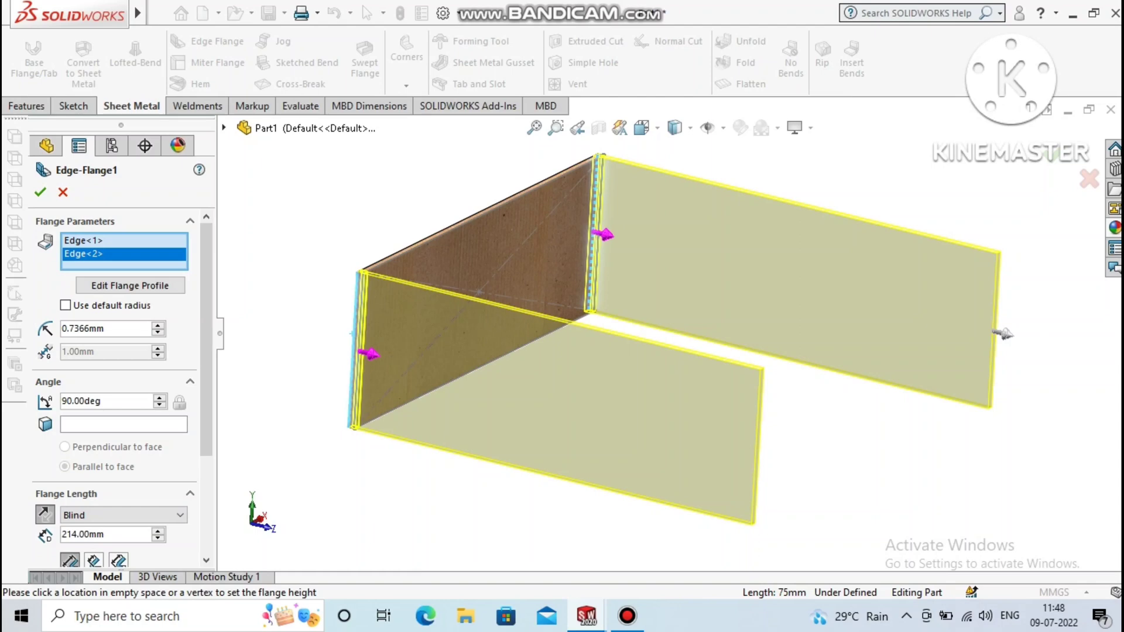
pyautogui.moveTo(104, 328); pyautogui.dragTo(62, 328)
pyautogui.write('1')
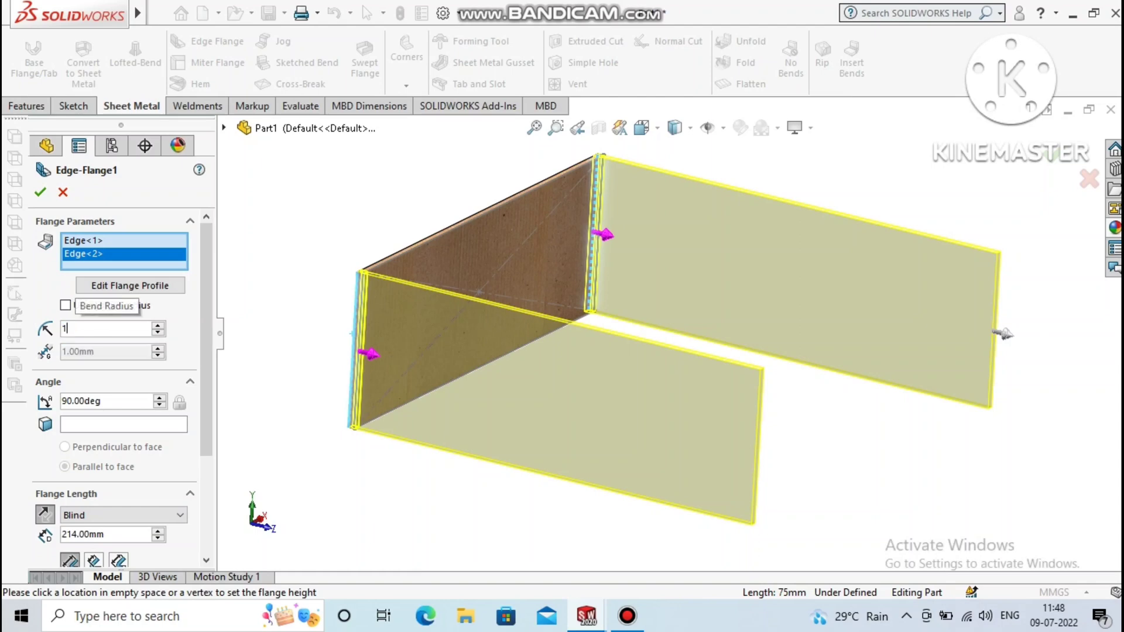
pyautogui.press('Return')
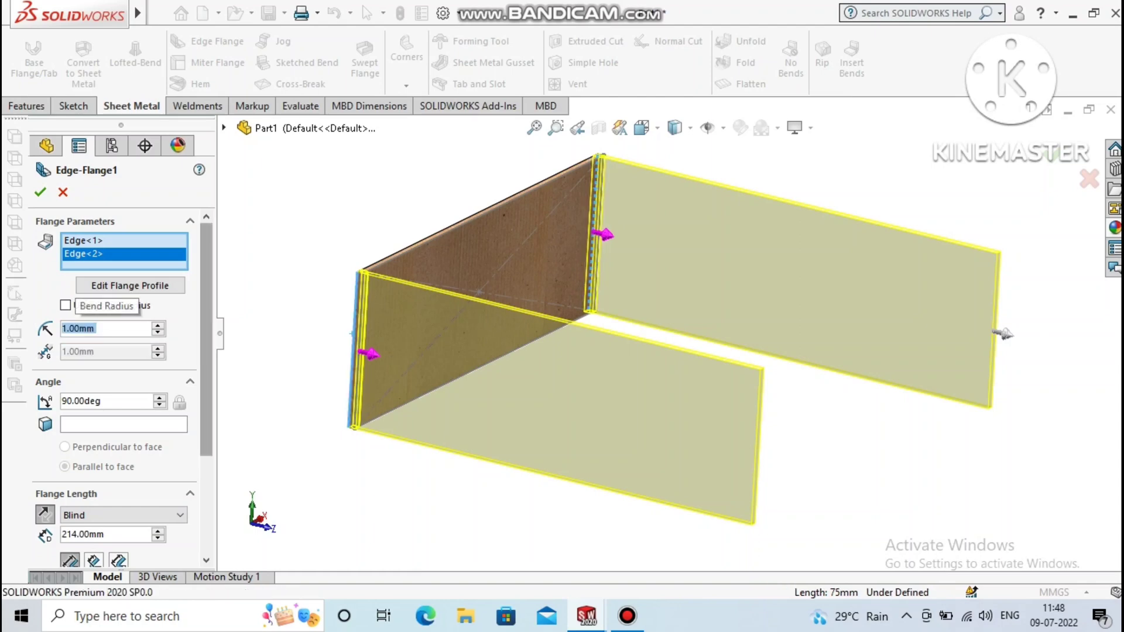
pyautogui.scroll(-3, 117, 381)
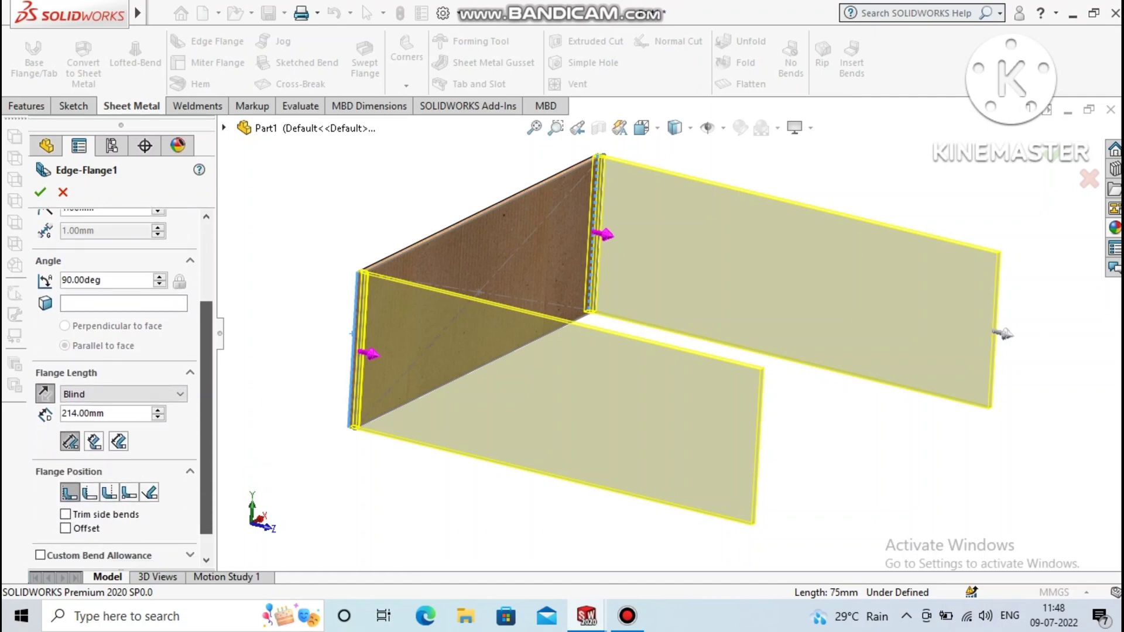
pyautogui.press('Tab')
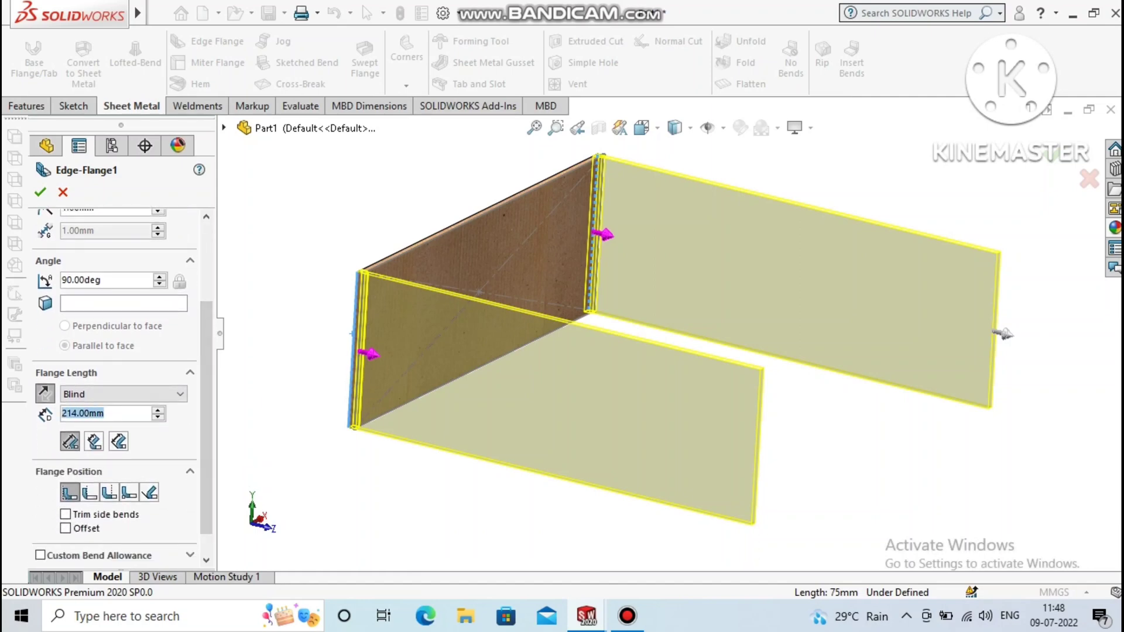
pyautogui.write('235')
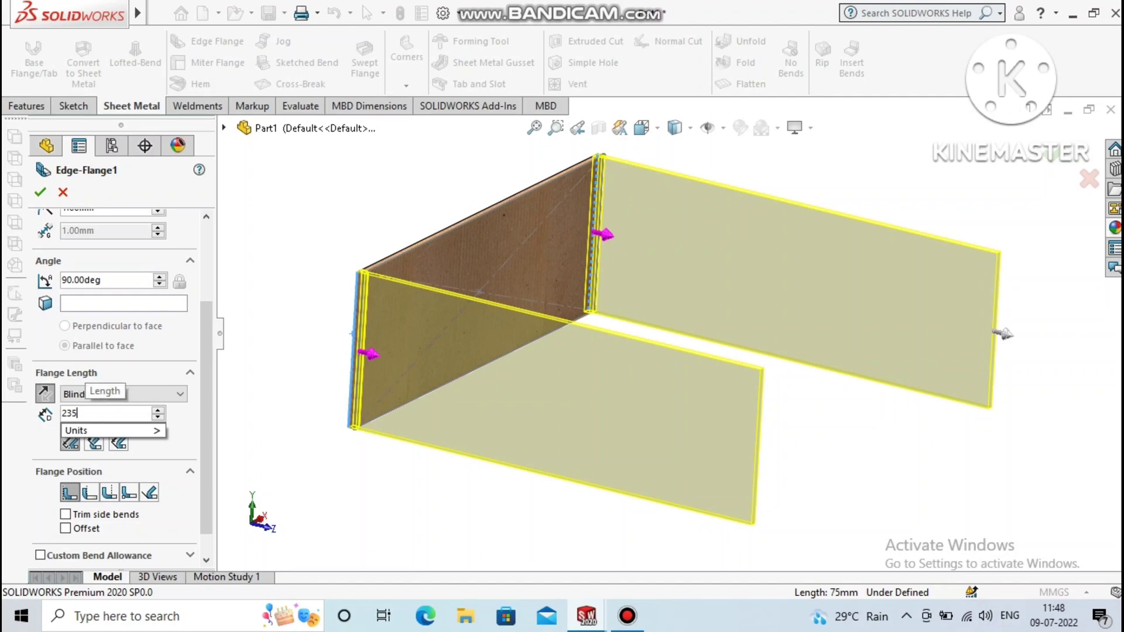
pyautogui.press('Return')
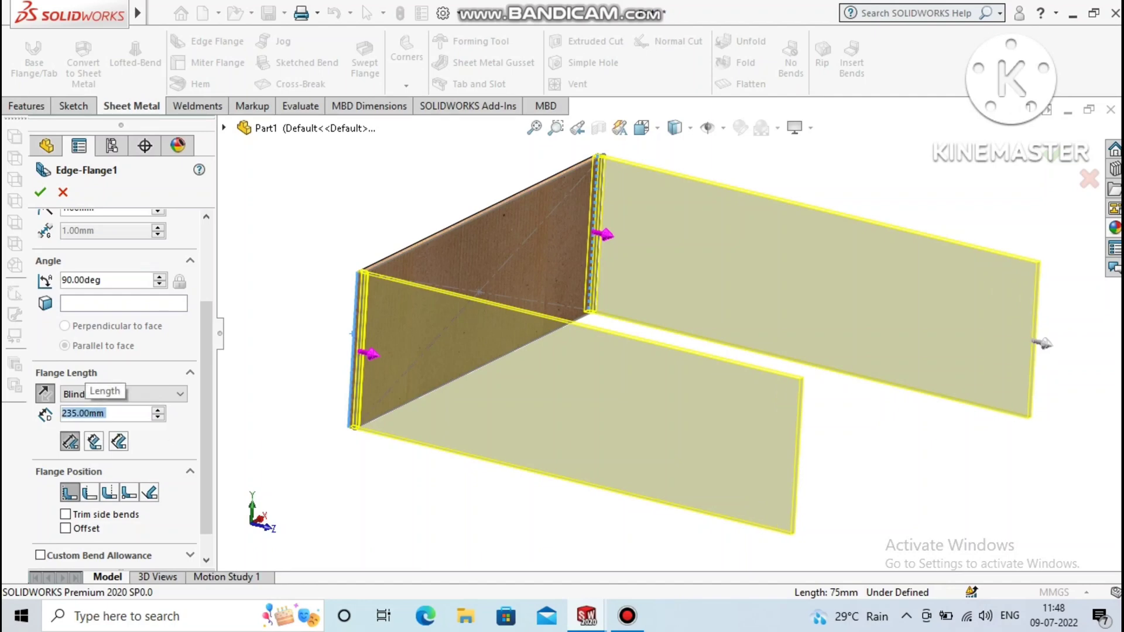
pyautogui.click(109, 491)
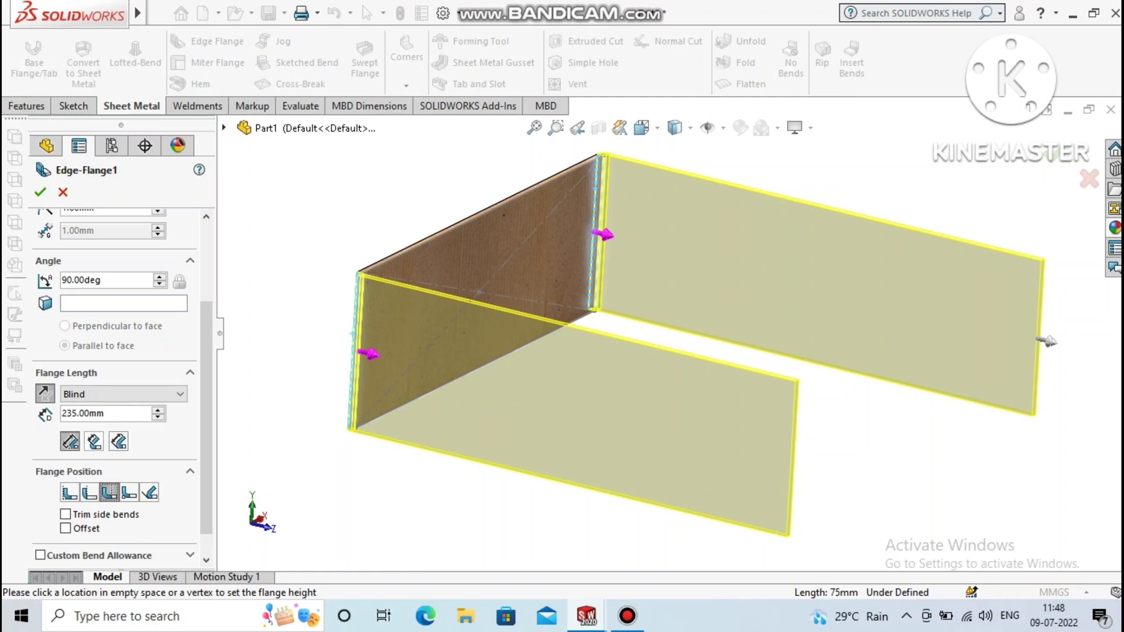
pyautogui.click(94, 441)
pyautogui.scroll(-1, 117, 381)
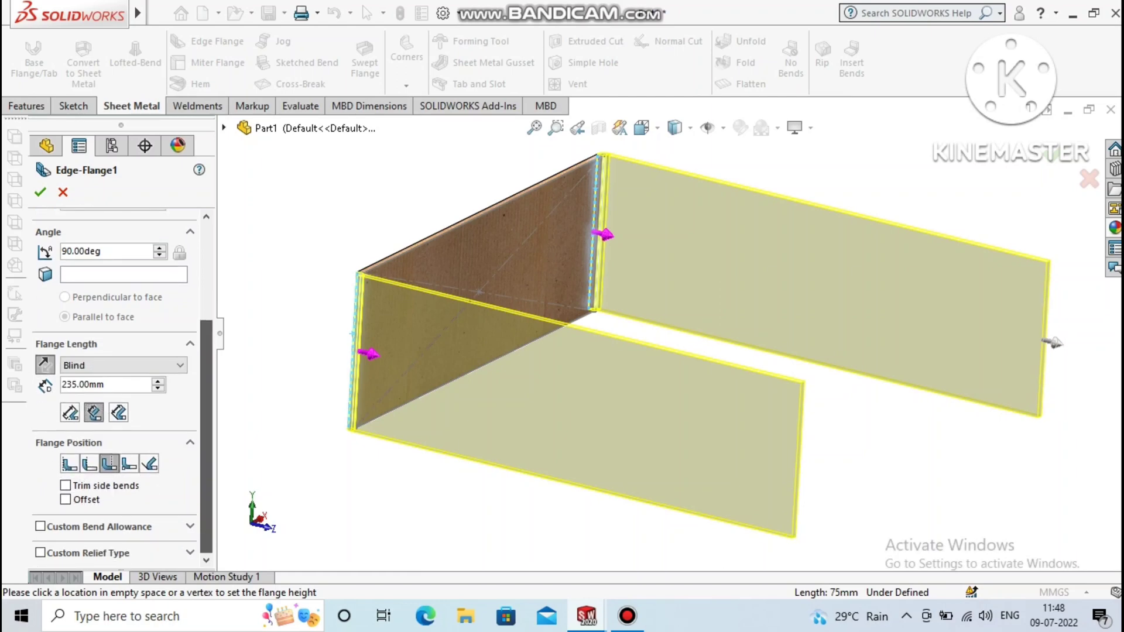
pyautogui.click(40, 192)
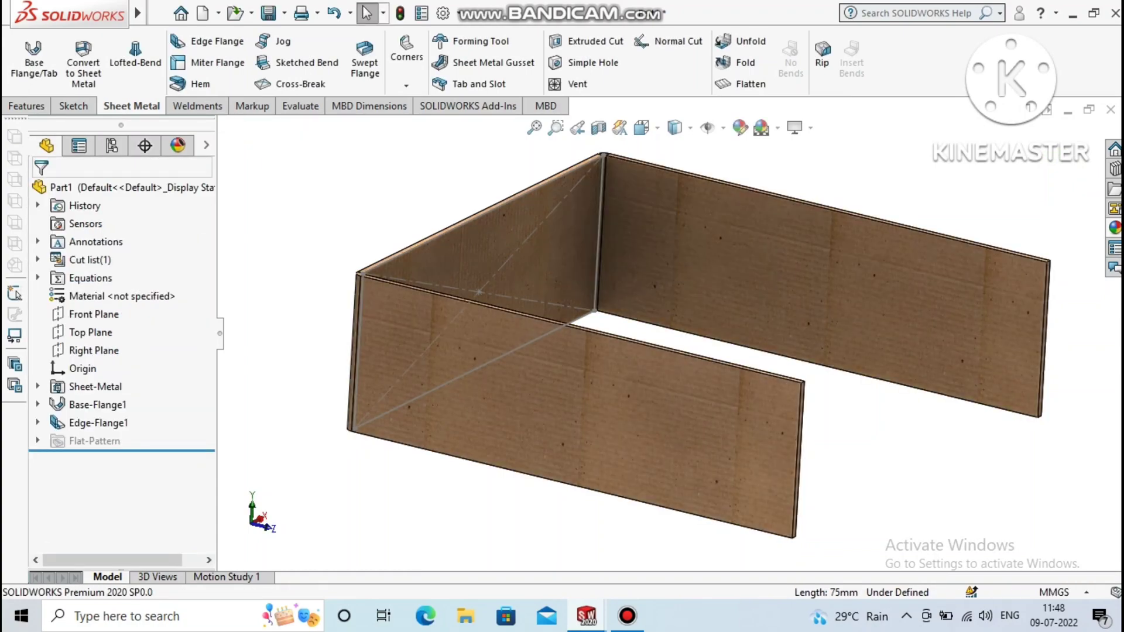
# Step: Rotate to the isometric view and start Edge-Flange2 on the free vertical end edge
pyautogui.press('Left')
pyautogui.press('Left')
pyautogui.press('Left')
pyautogui.press('Left')
pyautogui.press('Left')
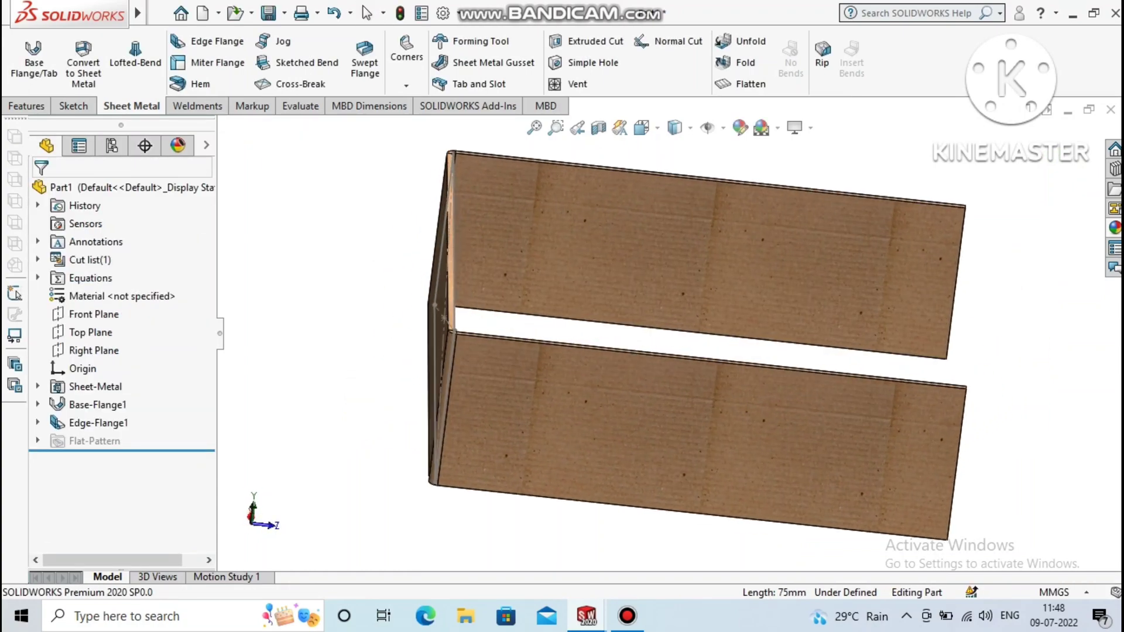
pyautogui.press('Left')
pyautogui.press('Left')
pyautogui.hotkey('ctrl', '7')
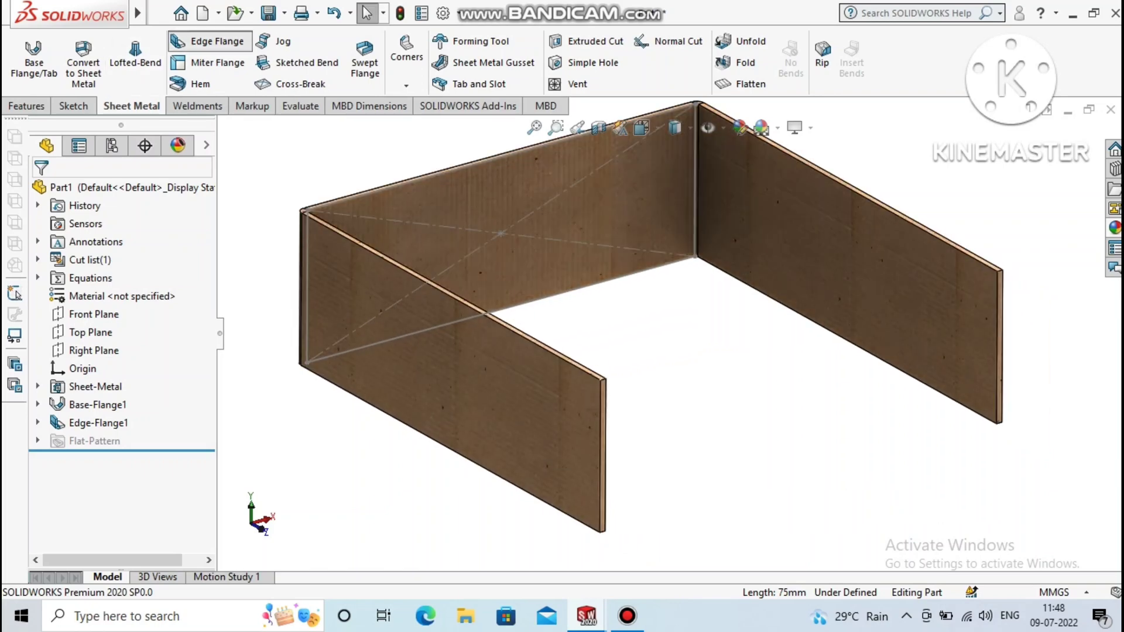
pyautogui.click(211, 41)
pyautogui.click(602, 454)
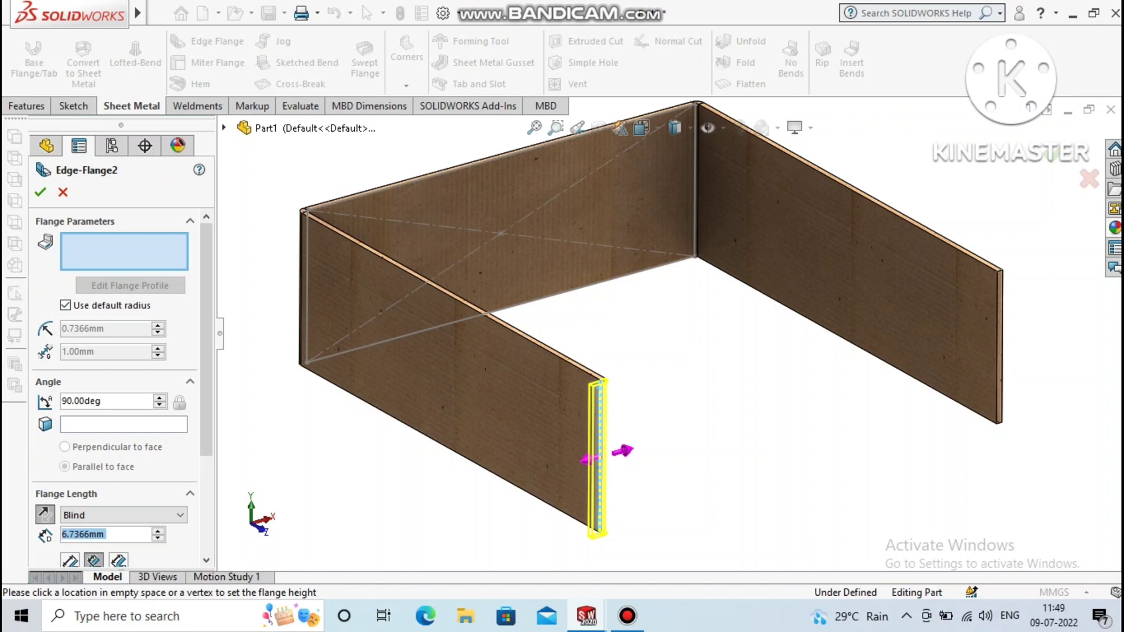
# Step: Add a flange on the open-side edge, running up to the far wall's top corner
pyautogui.click(622, 451)
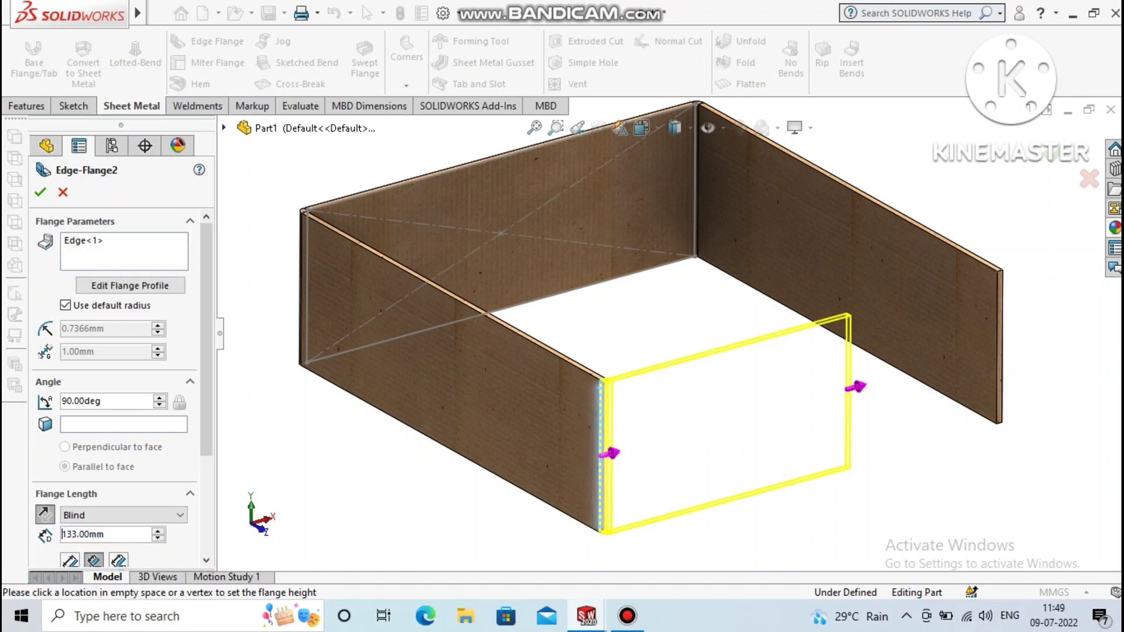
pyautogui.click(856, 386)
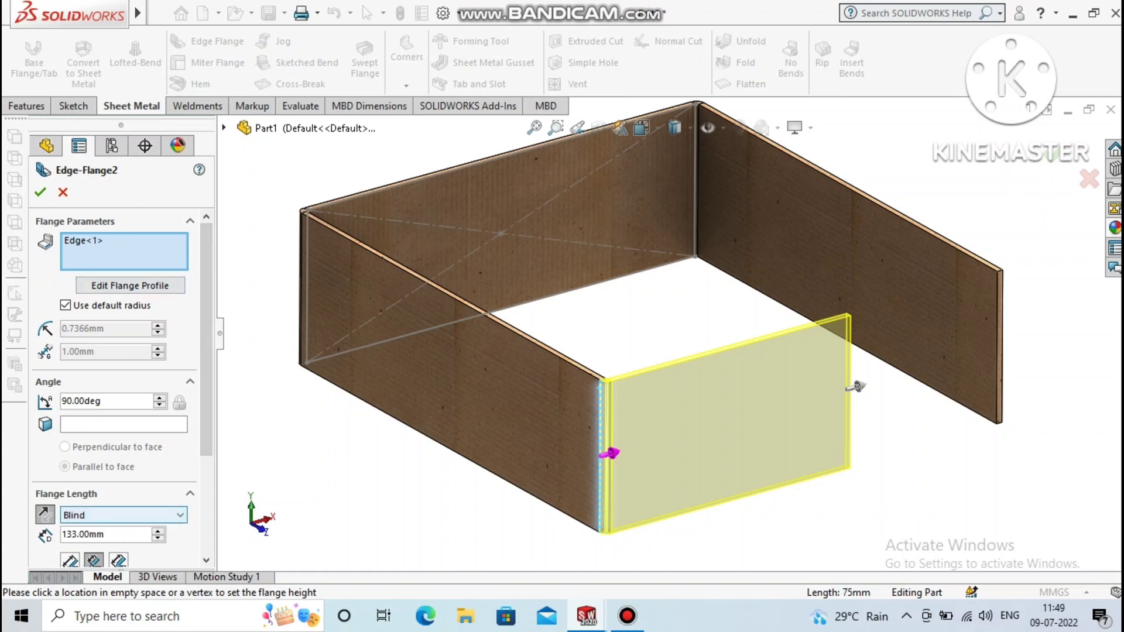
pyautogui.hotkey('alt', 'Down')
pyautogui.press('Down')
pyautogui.press('Return')
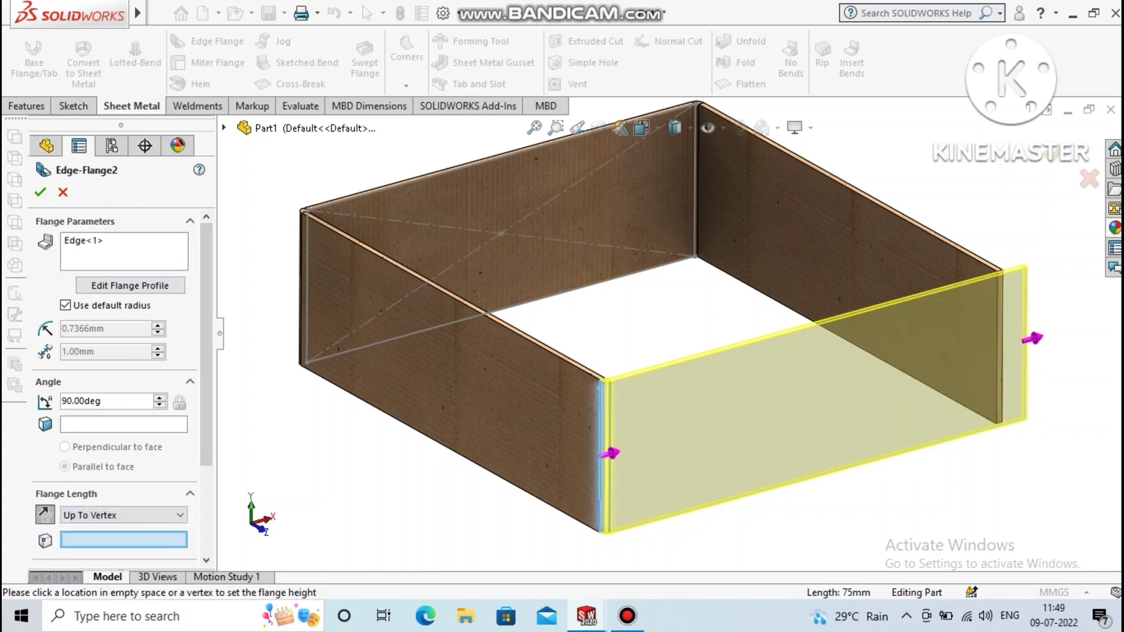
pyautogui.click(1002, 270)
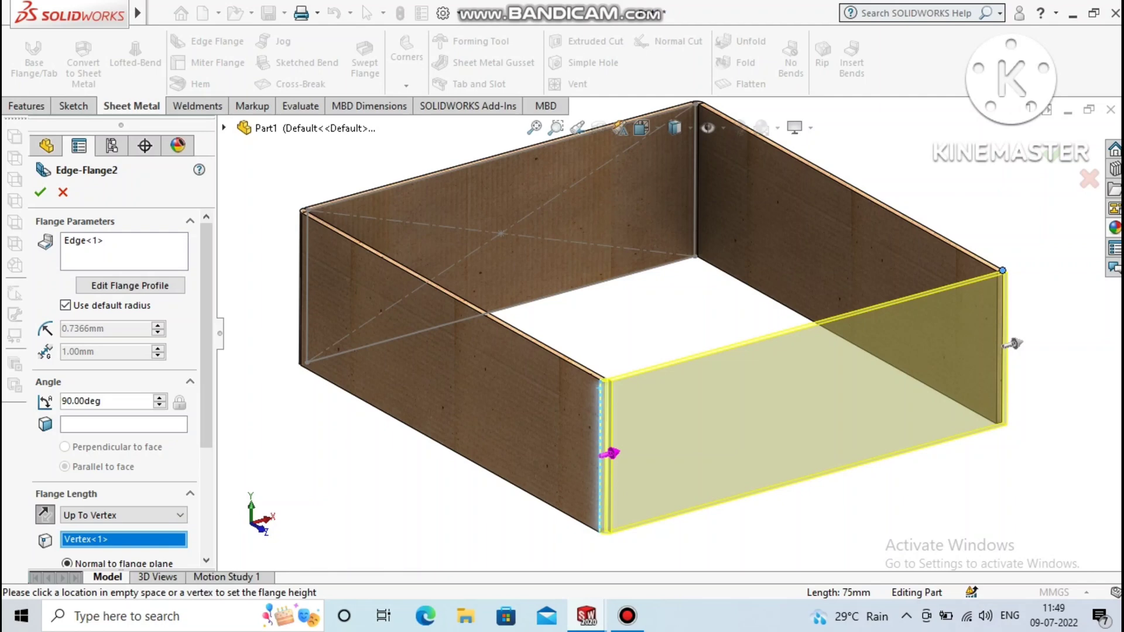
# Step: Give the fourth-wall flange a 1 mm bend radius and accept it
pyautogui.click(65, 305)
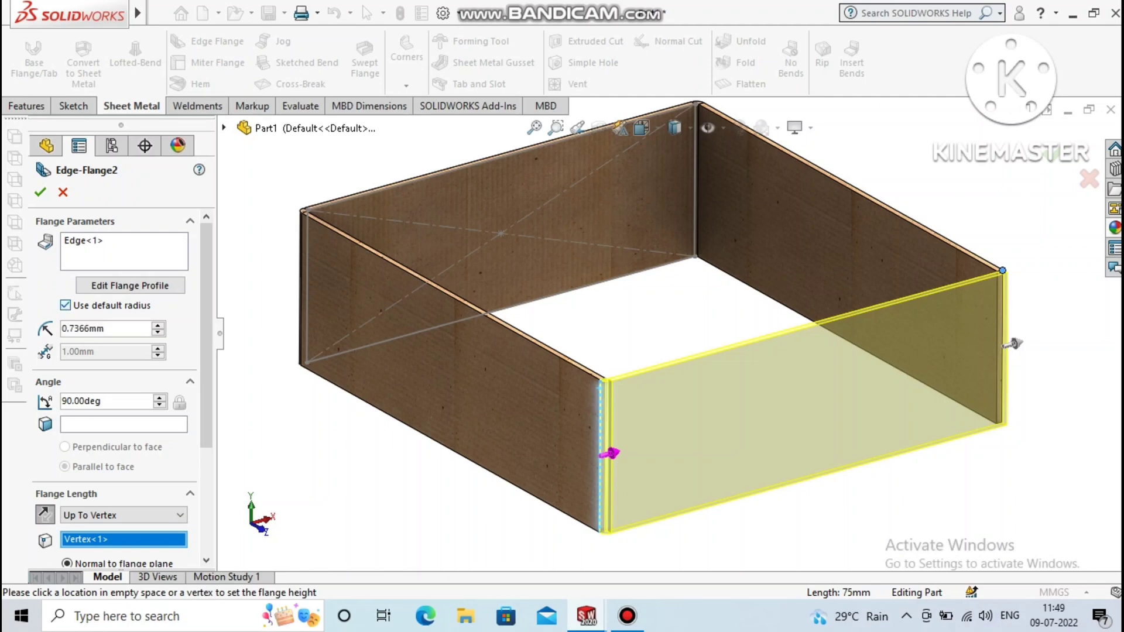
pyautogui.doubleClick(82, 328)
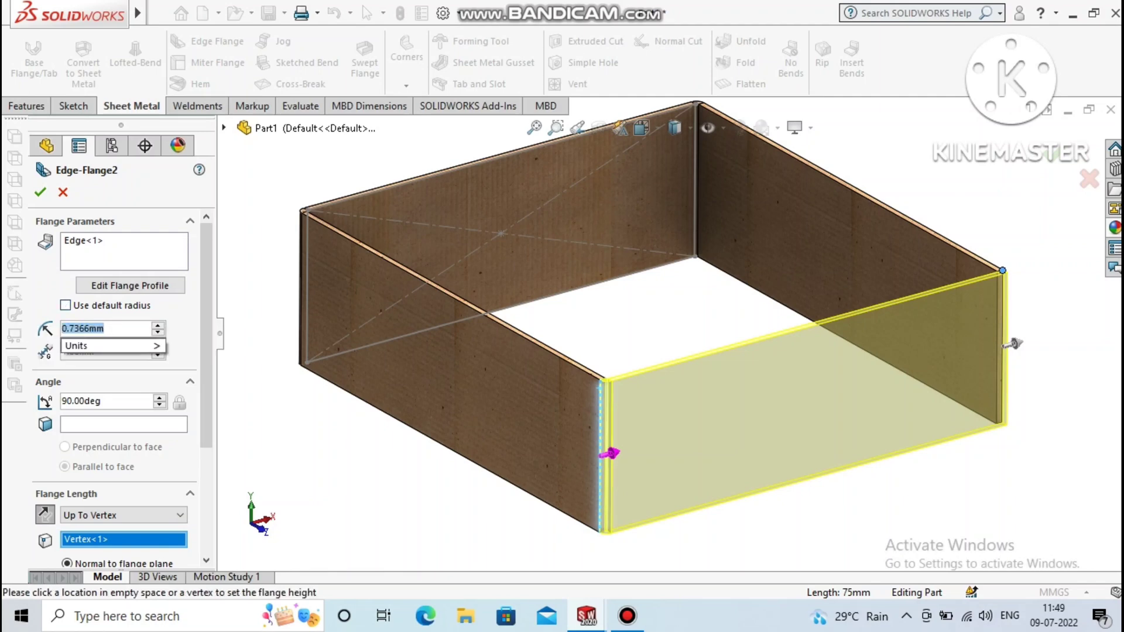
pyautogui.write('1')
pyautogui.press('Return')
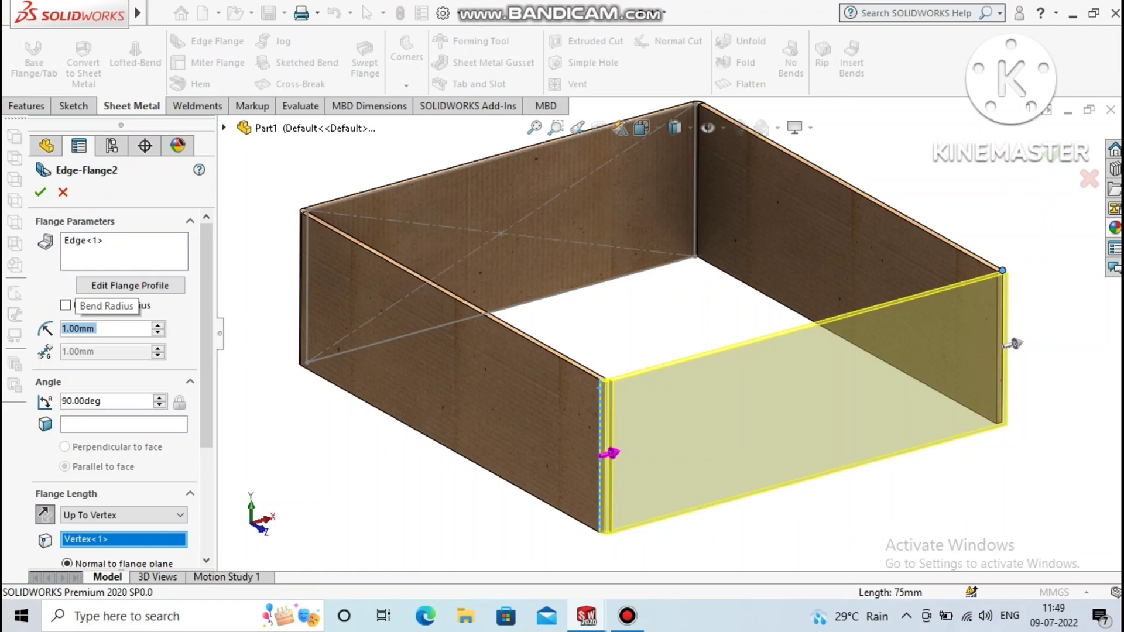
pyautogui.press('Return')
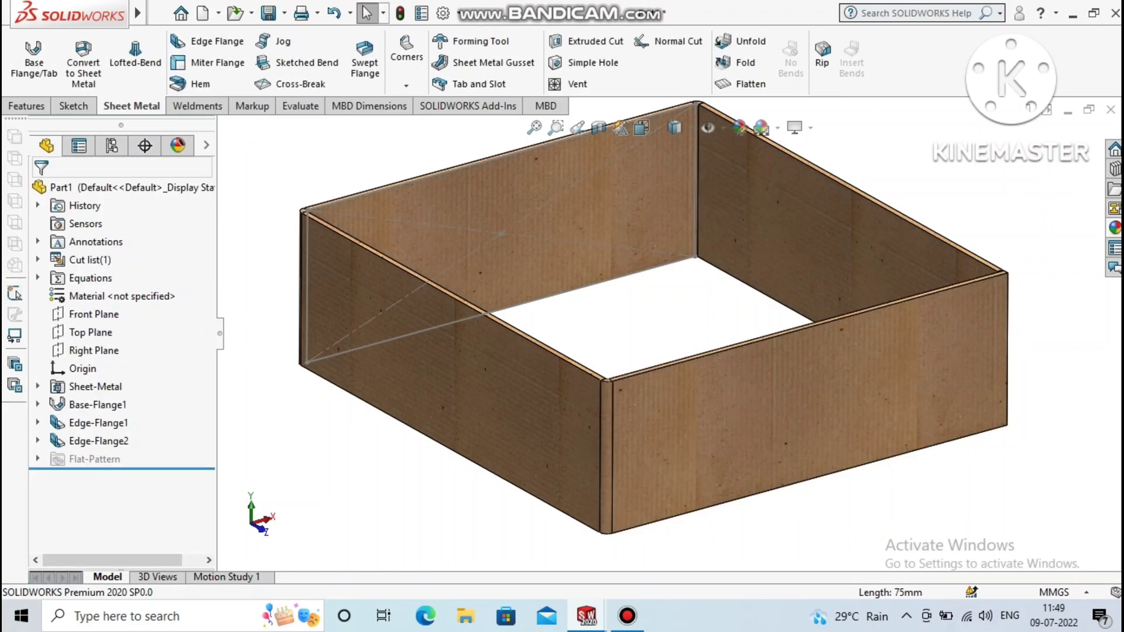
# Step: Rotate and zoom out to view the whole four-walled box, then start a new edge flange
pyautogui.press('Left')
pyautogui.press('Left')
pyautogui.press('Left')
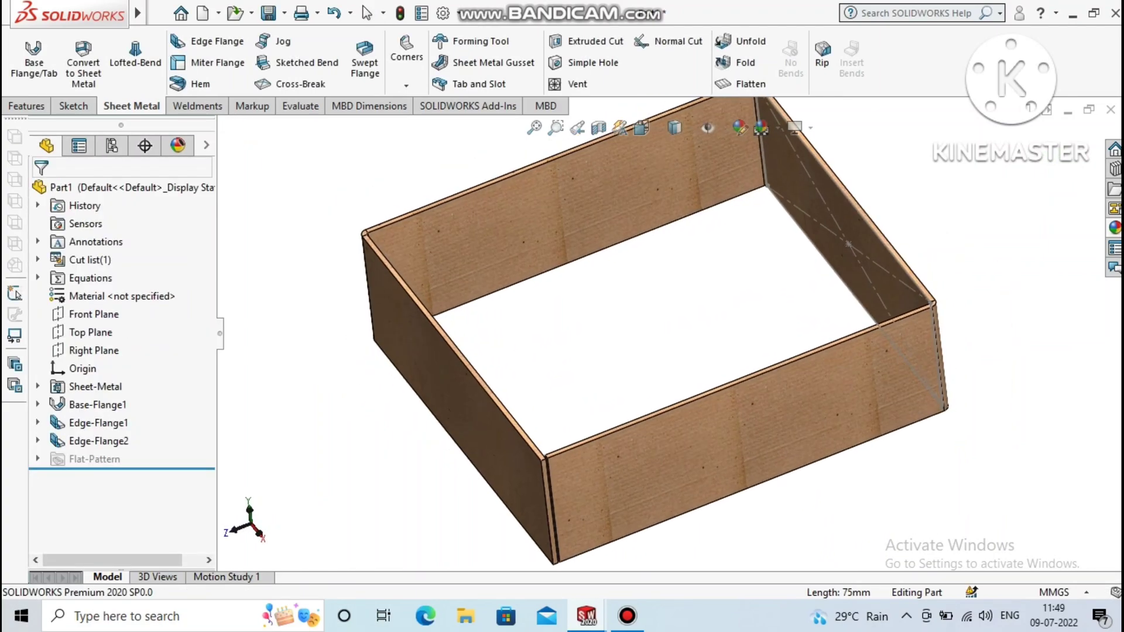
pyautogui.scroll(-2, 535, 471)
pyautogui.scroll(-3, 535, 471)
pyautogui.scroll(-3, 536, 471)
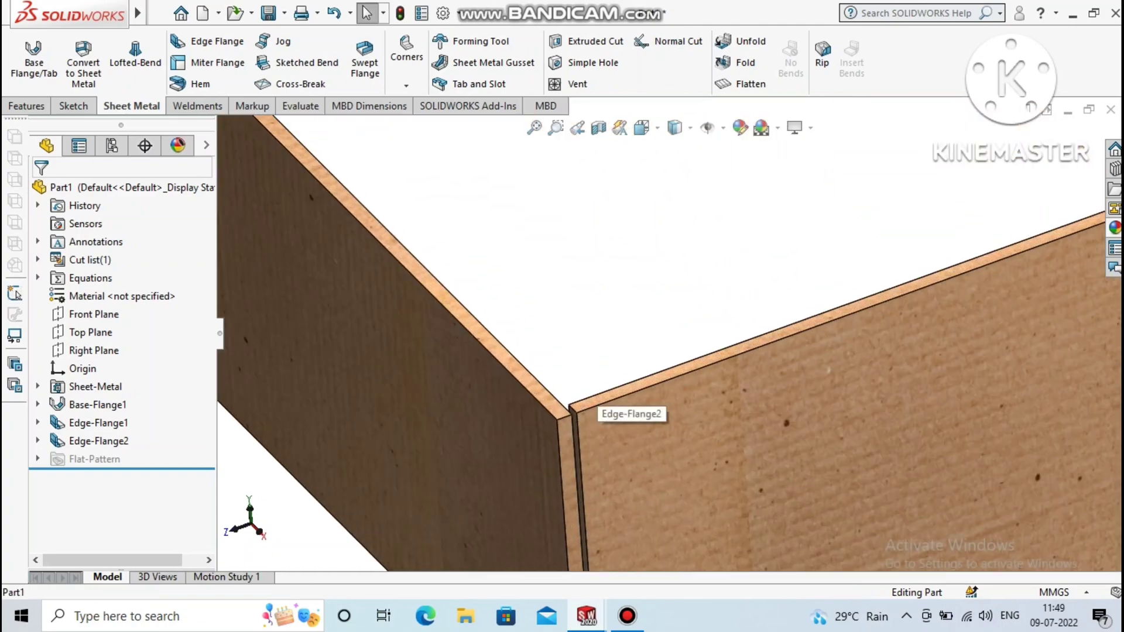
pyautogui.scroll(3, 594, 410)
pyautogui.scroll(3, 905, 243)
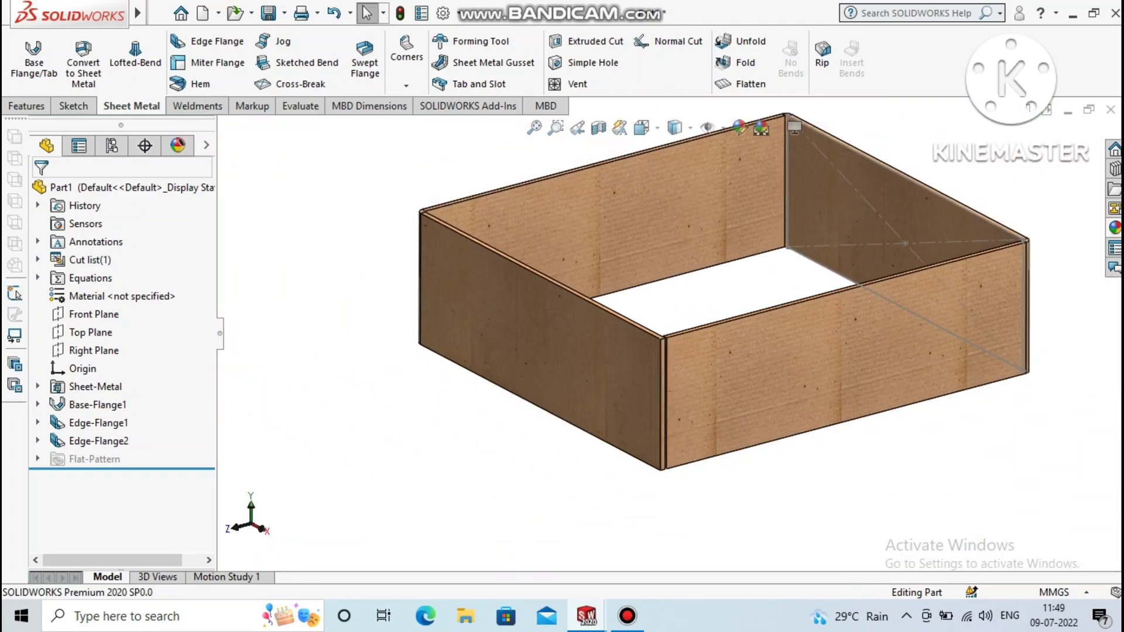
pyautogui.click(207, 41)
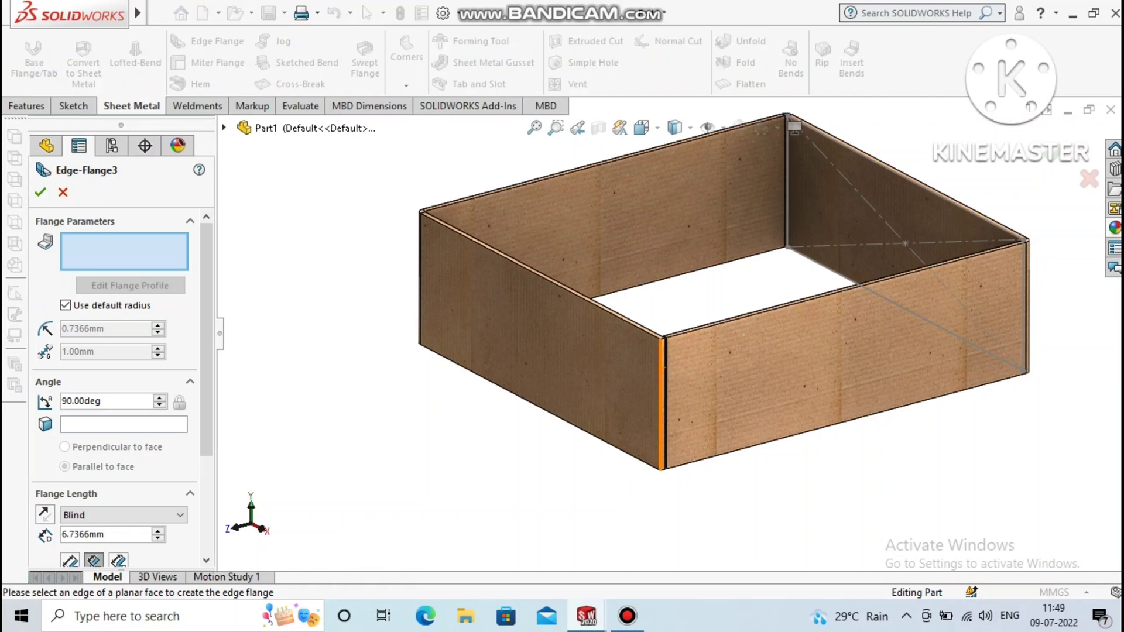
# Step: Start a flange on the front vertical corner edge with a 0.5 mm bend radius
pyautogui.click(661, 404)
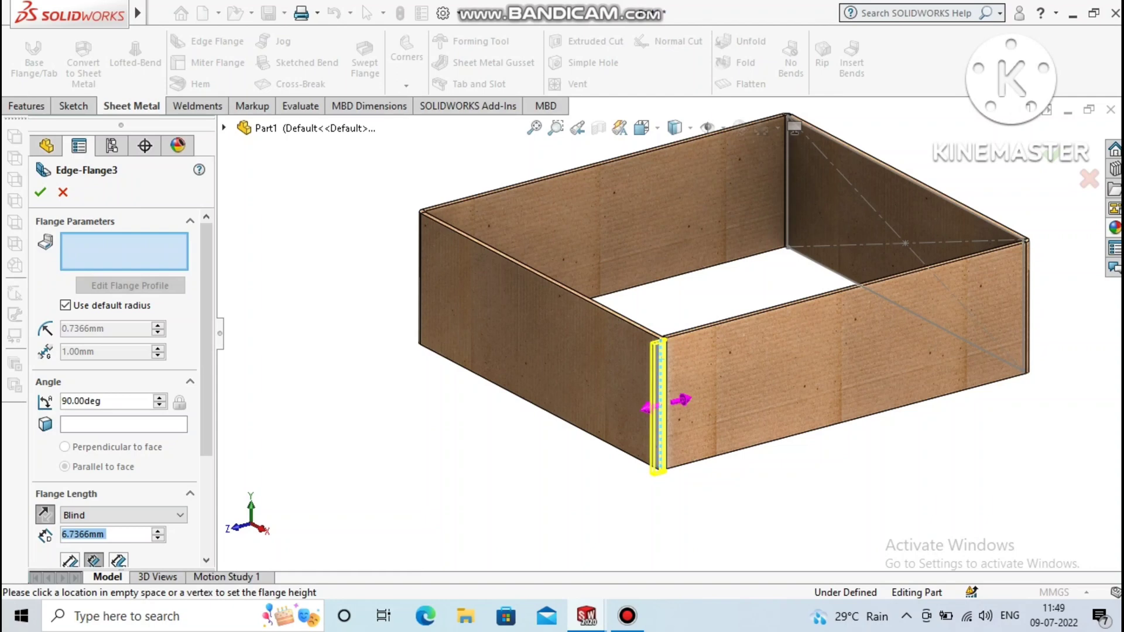
pyautogui.click(656, 404)
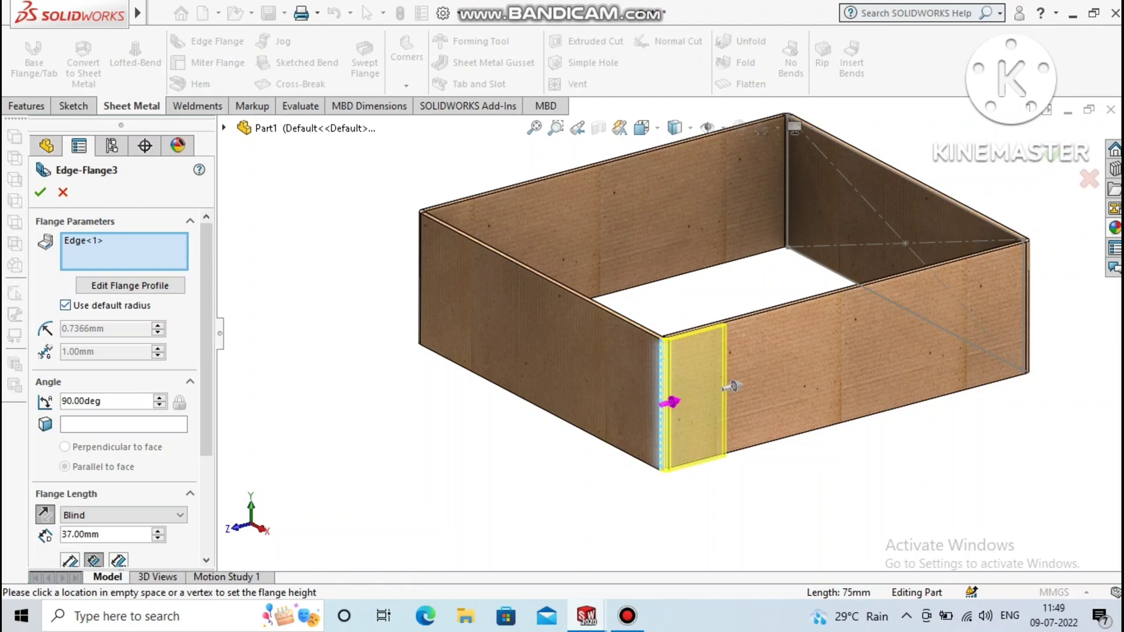
pyautogui.click(64, 305)
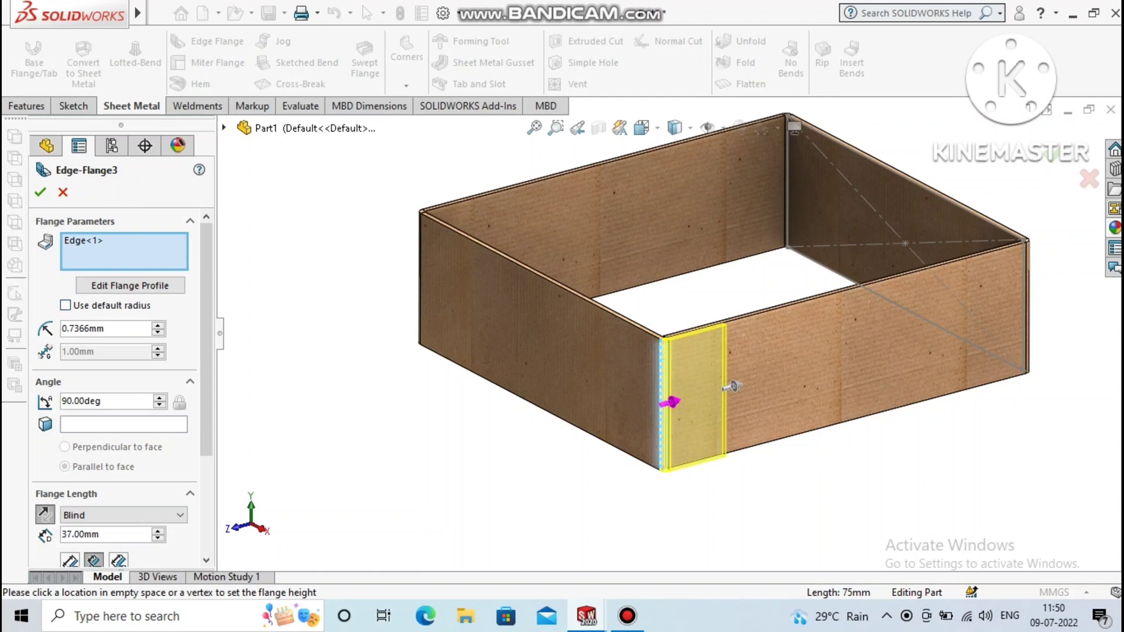
pyautogui.moveTo(106, 329); pyautogui.dragTo(62, 328)
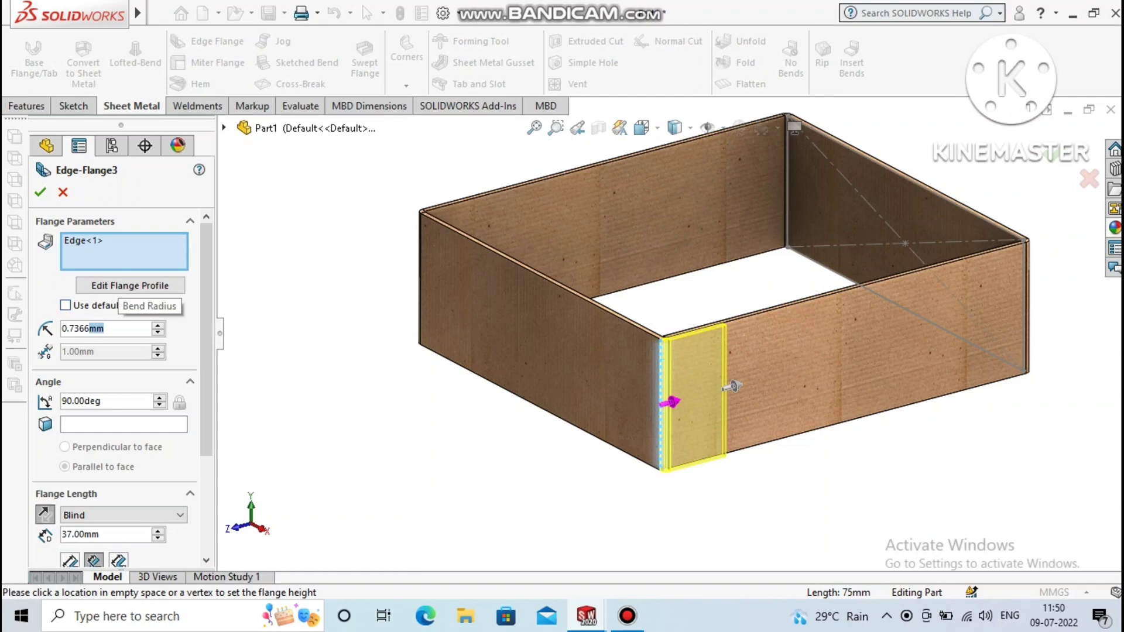
pyautogui.write('.5')
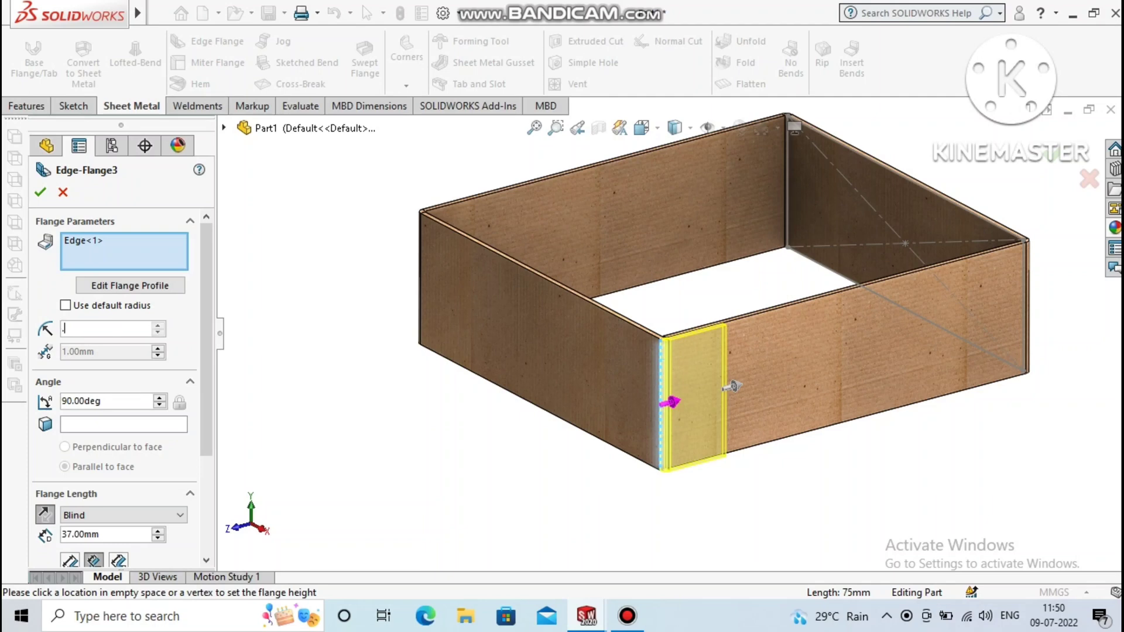
pyautogui.press('Return')
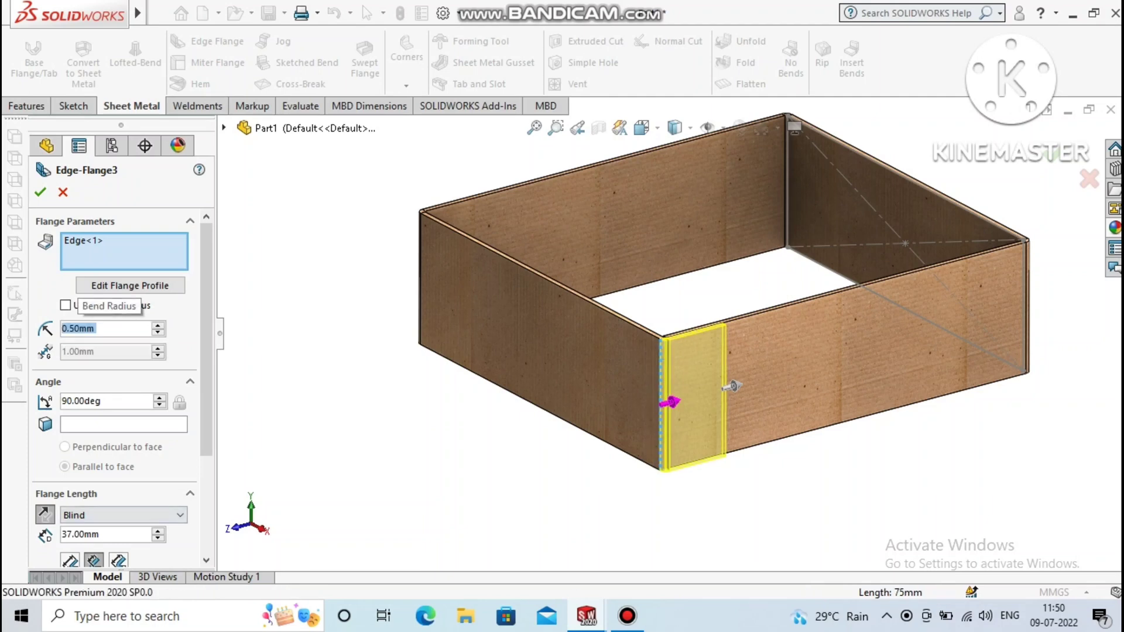
# Step: Set the corner flange length to 15 mm and accept it as Edge-Flange3
pyautogui.press('Tab')
pyautogui.write('15')
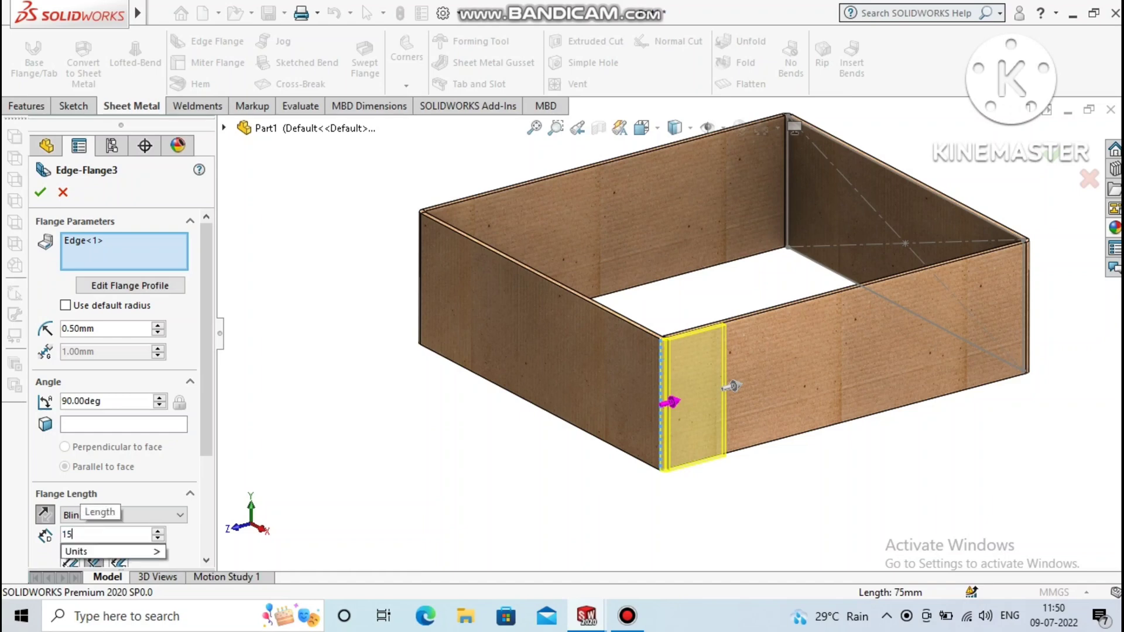
pyautogui.press('Return')
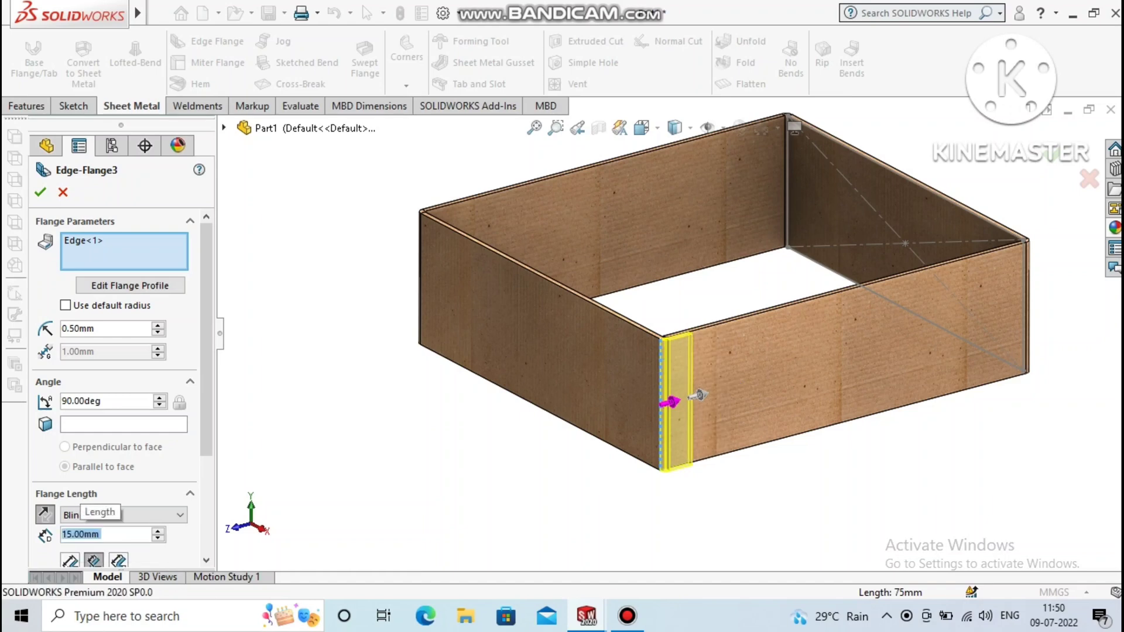
pyautogui.scroll(-1, 117, 410)
pyautogui.scroll(-1, 117, 409)
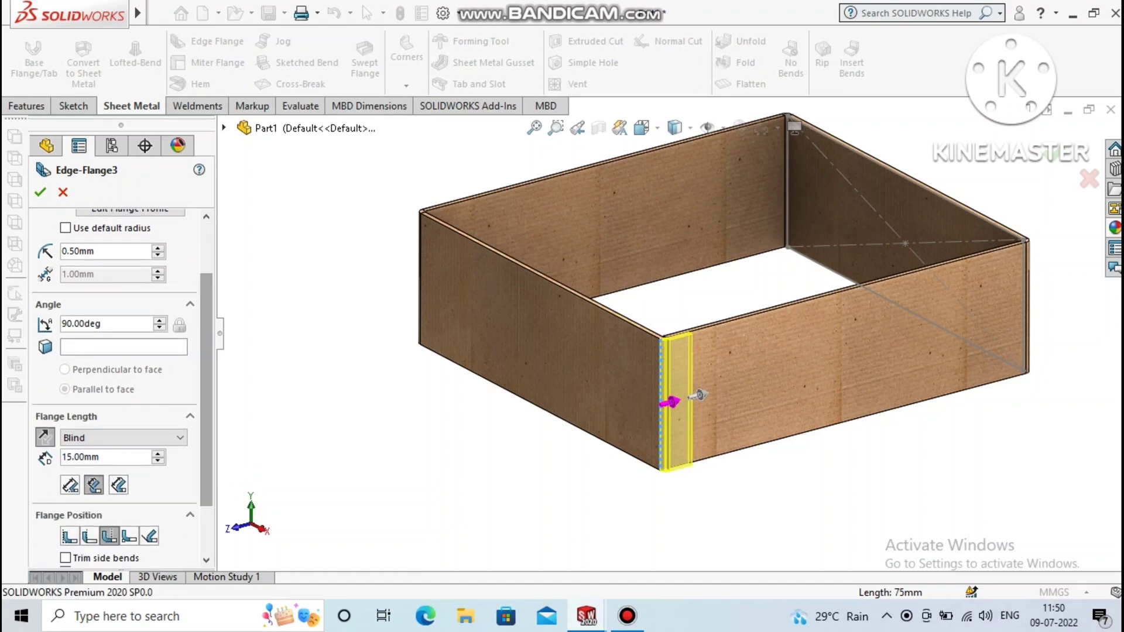
pyautogui.scroll(-2, 117, 410)
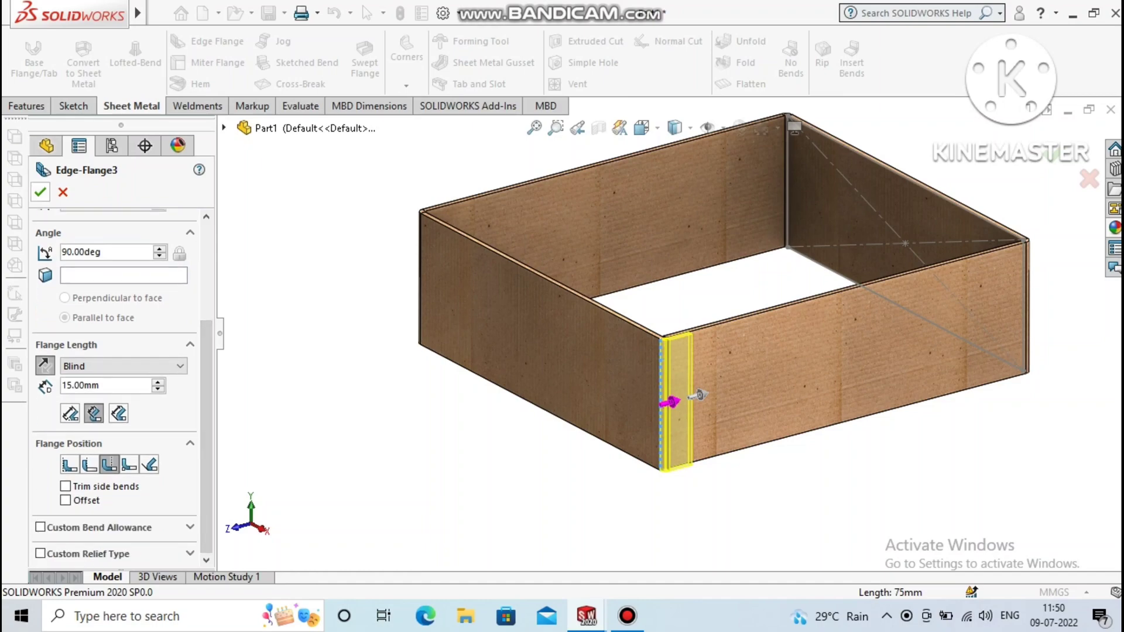
pyautogui.click(40, 192)
# Step: Zoom and orbit to inspect the new corner flange from low and elevated angles
pyautogui.scroll(-2, 694, 351)
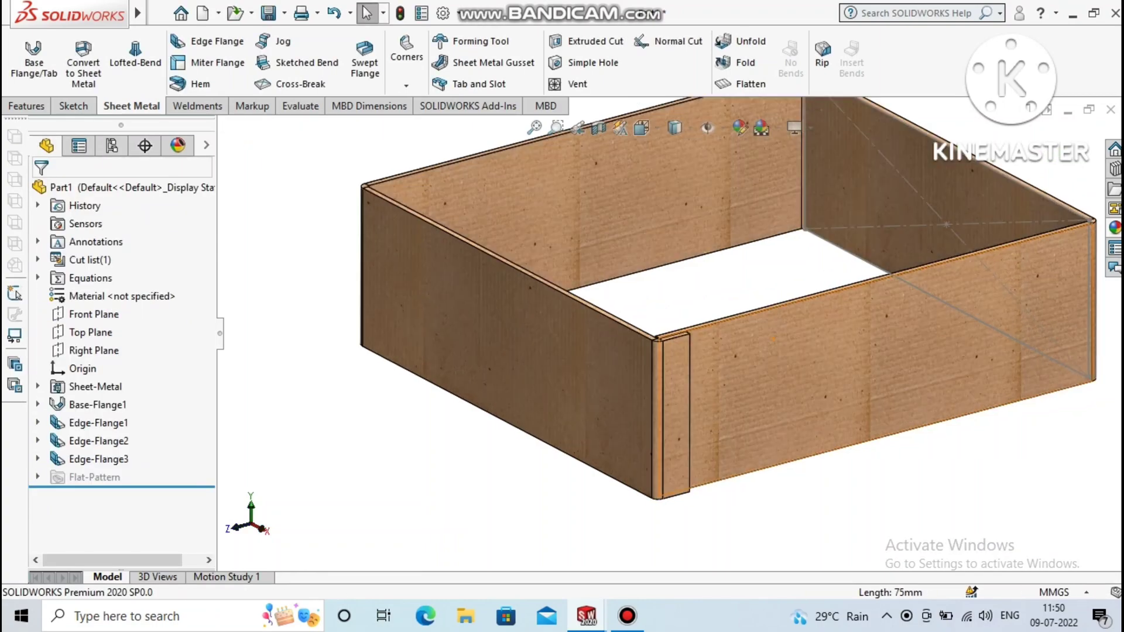
pyautogui.scroll(-3, 693, 351)
pyautogui.scroll(2, 693, 351)
pyautogui.scroll(1, 694, 352)
pyautogui.moveTo(693, 351); pyautogui.dragTo(694, 304, button='middle')
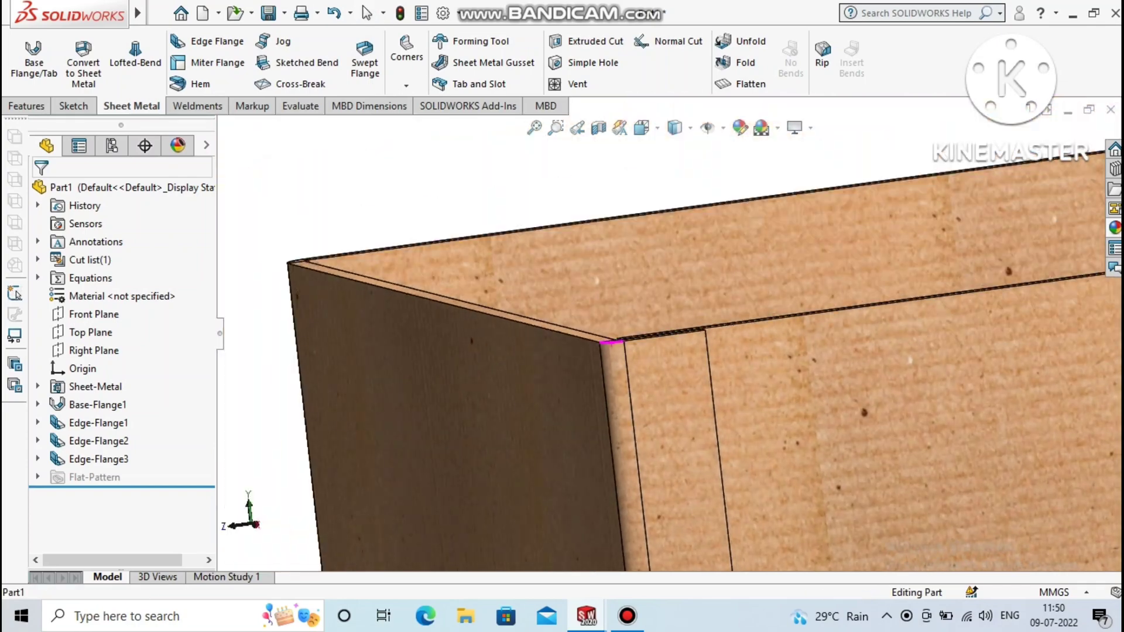
pyautogui.scroll(2, 693, 351)
pyautogui.scroll(2, 779, 351)
pyautogui.moveTo(779, 328); pyautogui.dragTo(778, 386, button='middle')
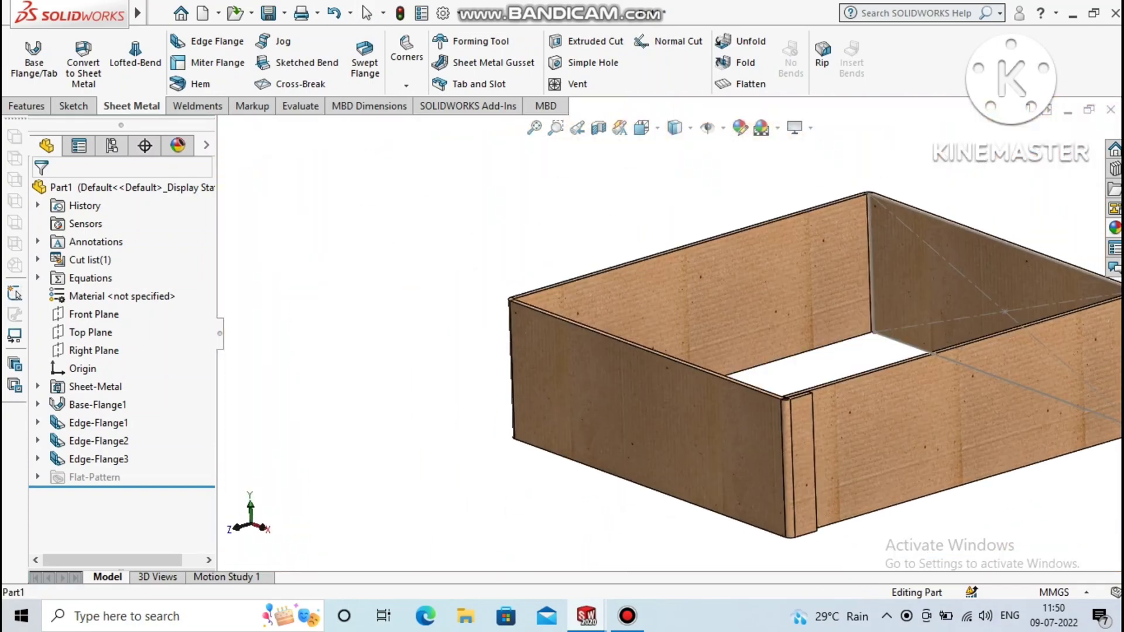
pyautogui.scroll(-1, 778, 351)
pyautogui.scroll(-1, 720, 352)
pyautogui.scroll(-1, 720, 351)
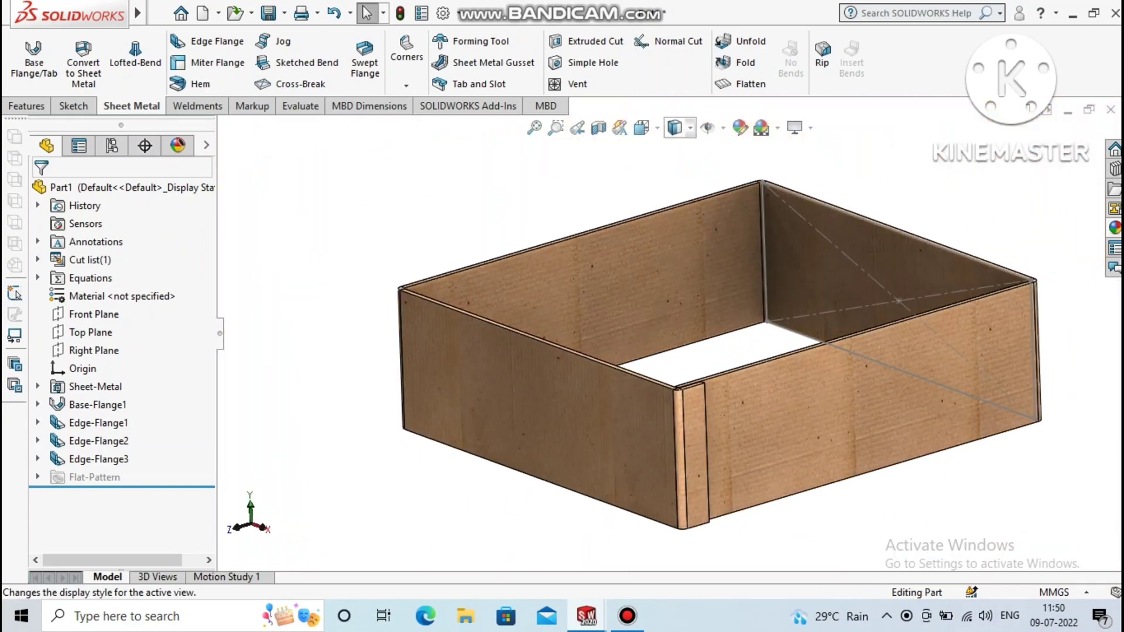
# Step: Change the display style, view the open interior, and start another edge flange
pyautogui.click(676, 128)
pyautogui.click(676, 173)
pyautogui.moveTo(585, 293)
pyautogui.mouseDown(button='middle')
pyautogui.moveTo(570, 321)
pyautogui.moveTo(585, 263)
pyautogui.moveTo(585, 339)
pyautogui.mouseUp(button='middle')
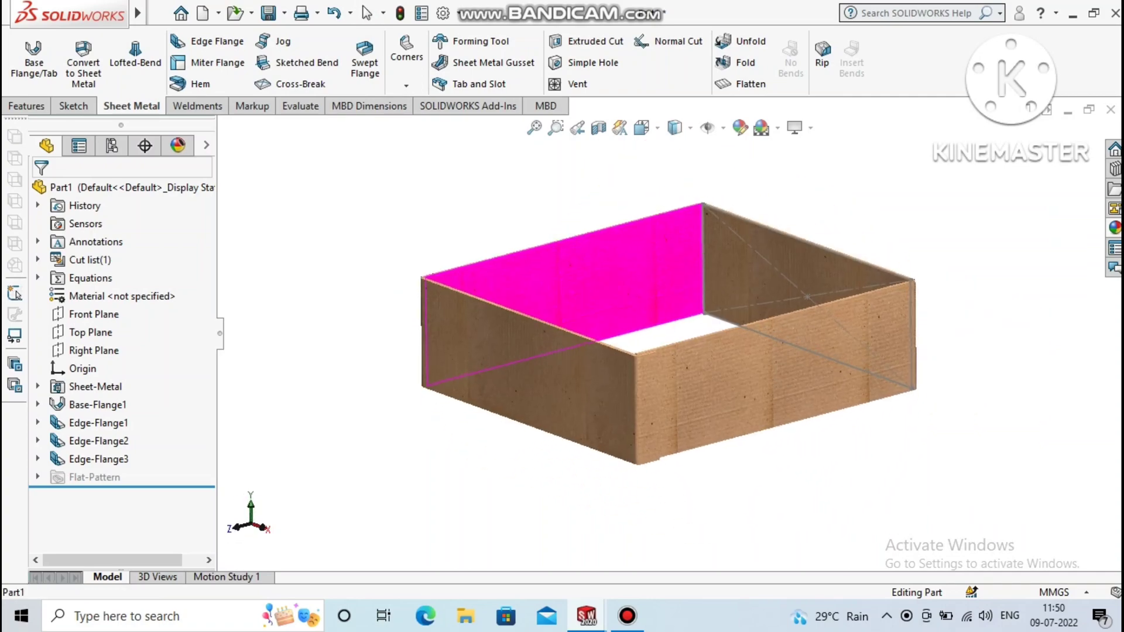
pyautogui.scroll(-2, 679, 330)
pyautogui.scroll(-1, 679, 331)
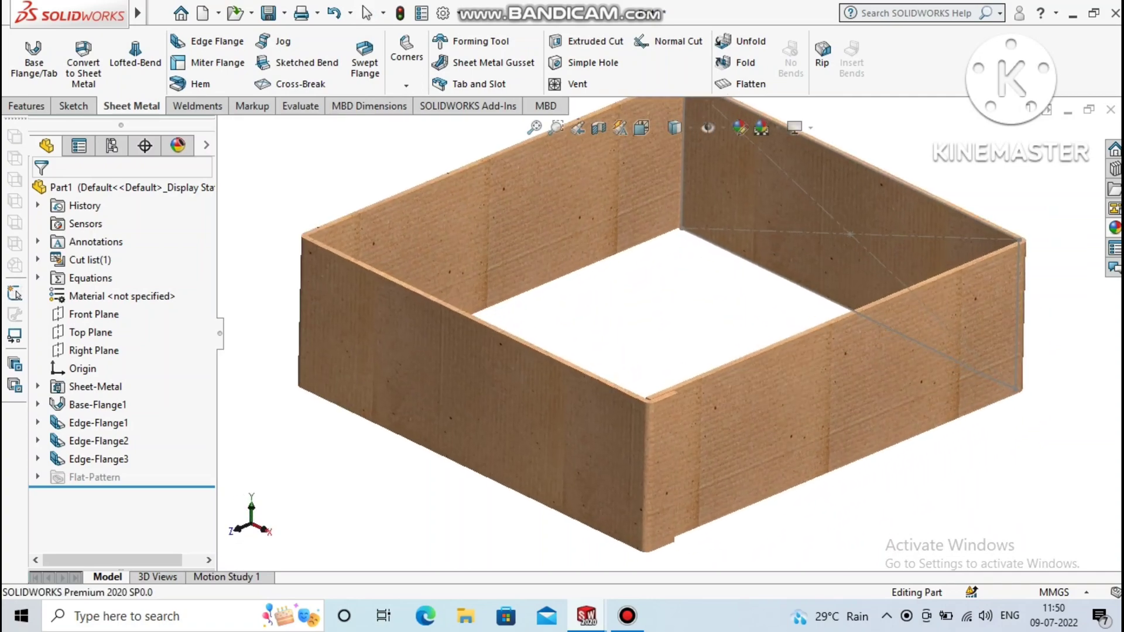
pyautogui.moveTo(586, 340)
pyautogui.mouseDown(button='middle')
pyautogui.moveTo(585, 286)
pyautogui.moveTo(585, 310)
pyautogui.moveTo(621, 327)
pyautogui.mouseUp(button='middle')
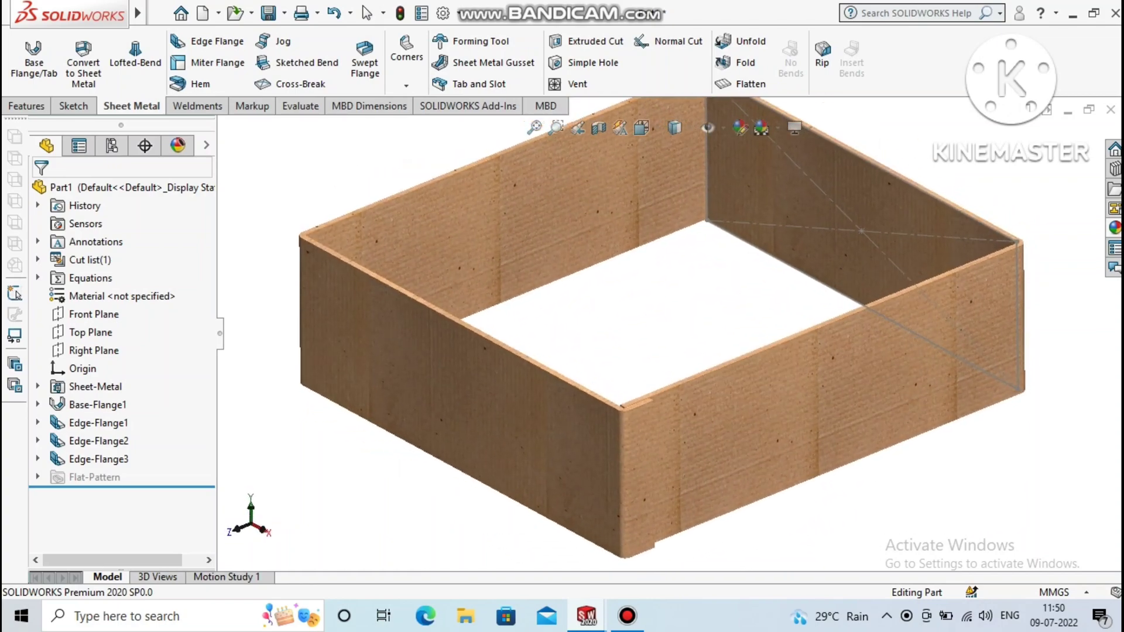
pyautogui.scroll(2, 670, 336)
pyautogui.scroll(-1, 756, 180)
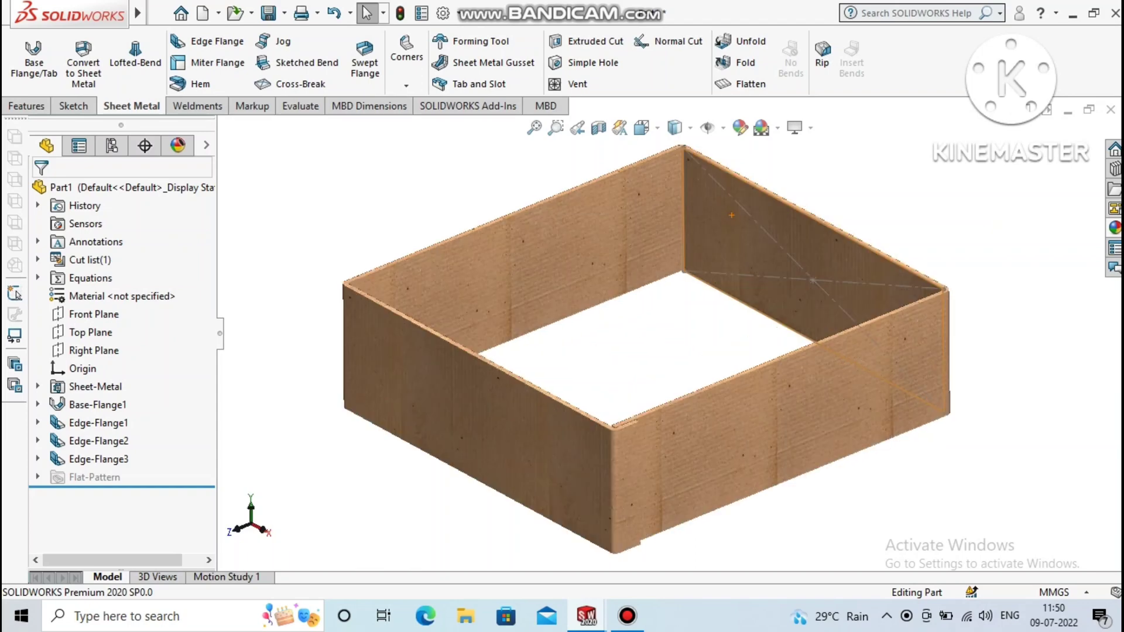
pyautogui.scroll(-1, 757, 181)
pyautogui.click(209, 41)
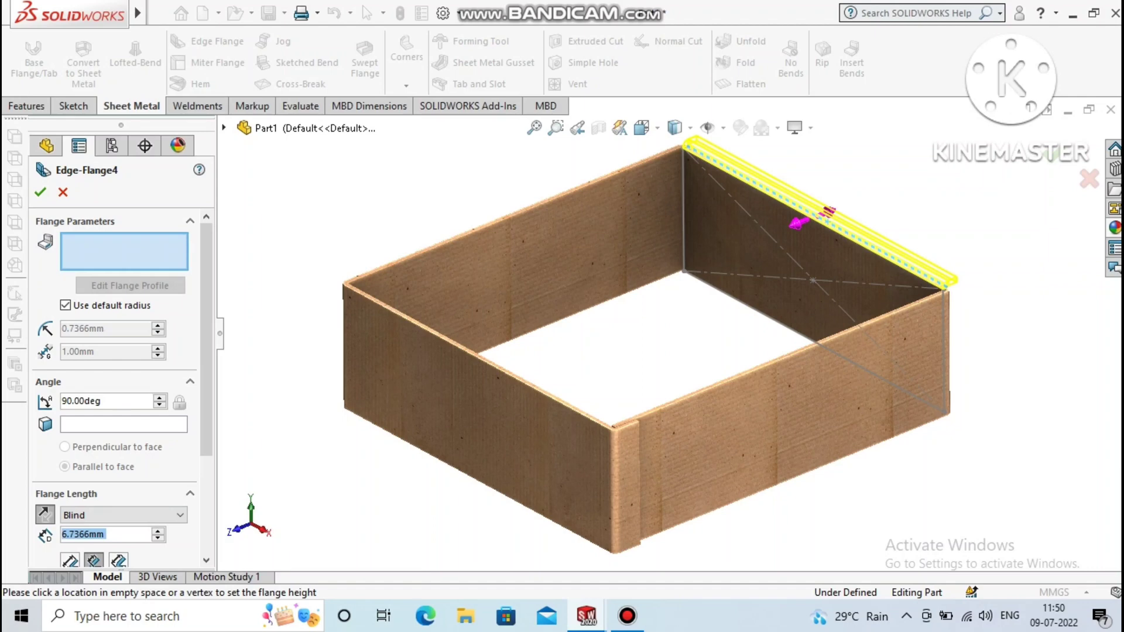
# Step: Select two opposite top edges for flaps and set a 0.5 mm bend radius
pyautogui.click(825, 212)
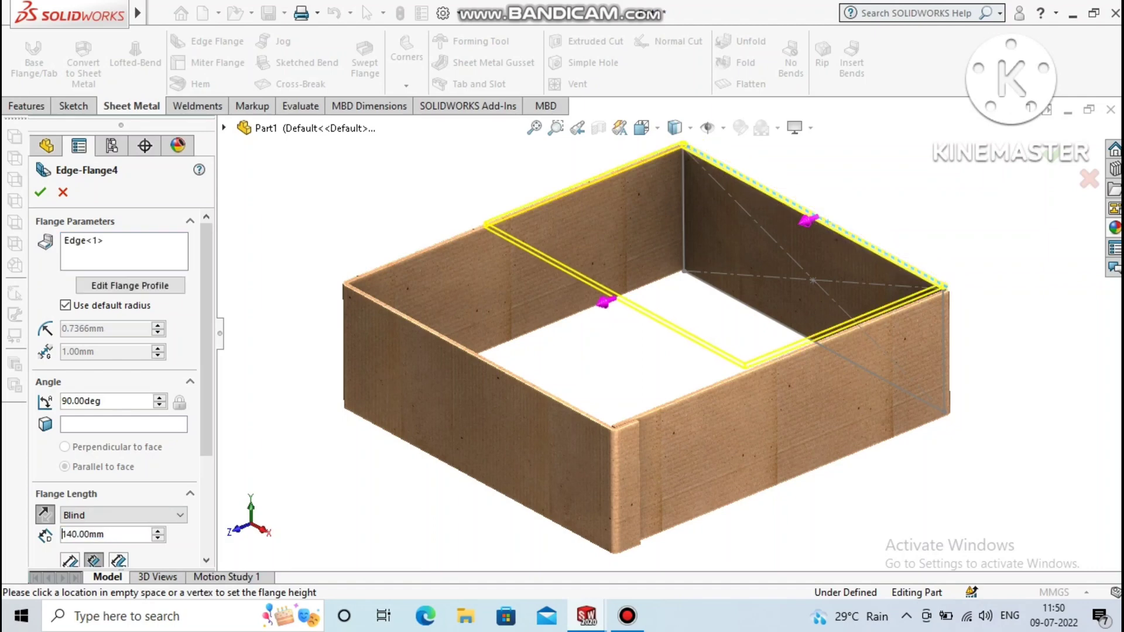
pyautogui.click(646, 285)
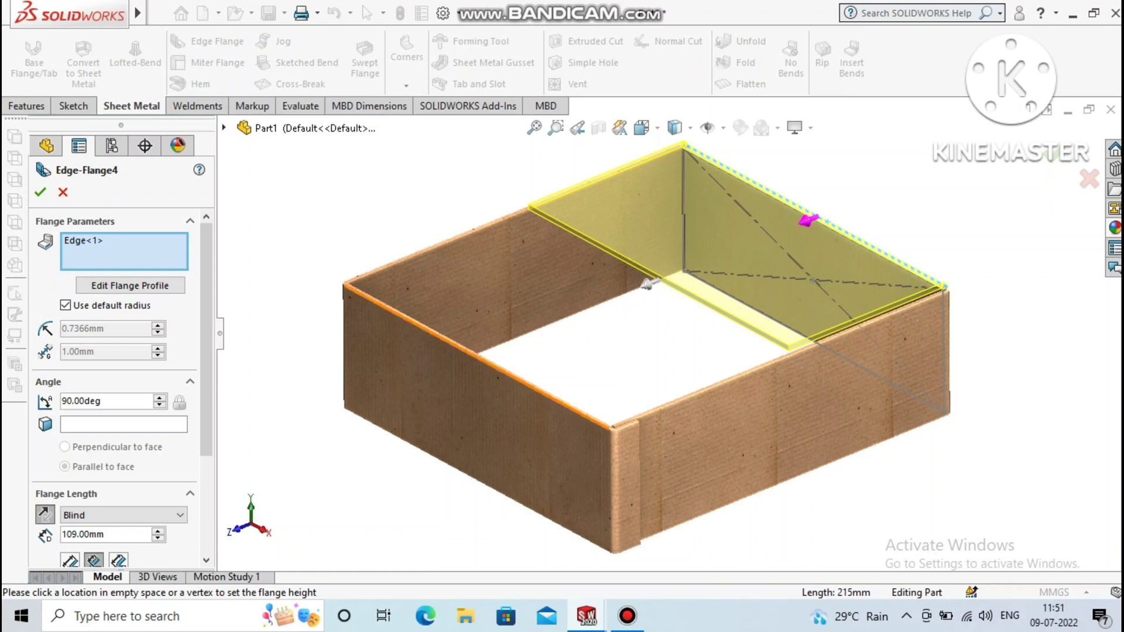
pyautogui.click(486, 358)
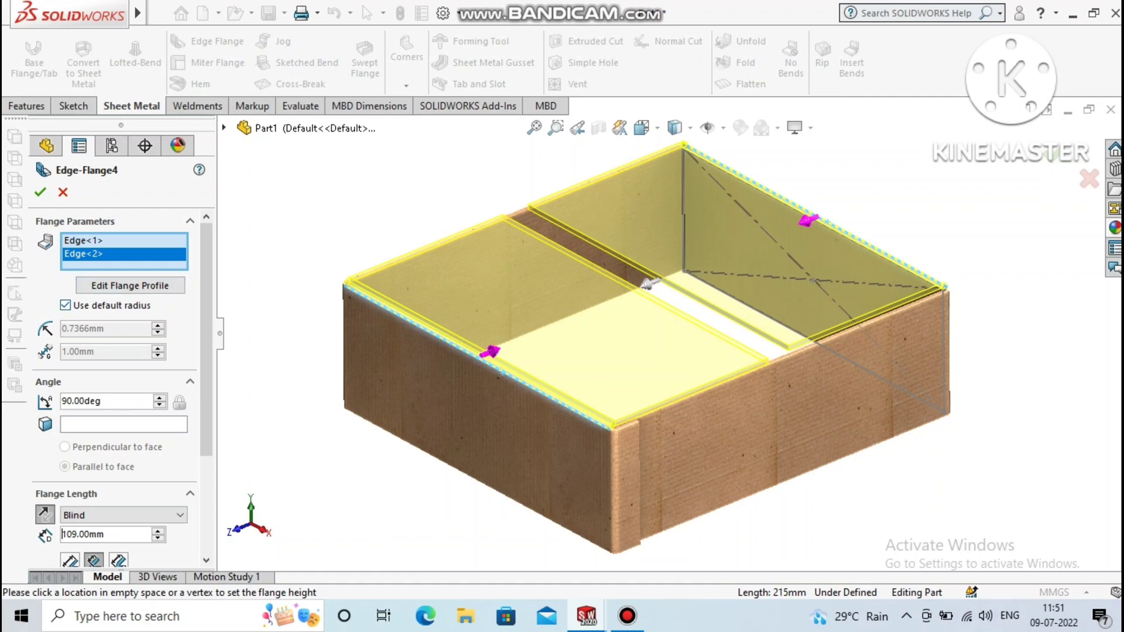
pyautogui.click(64, 305)
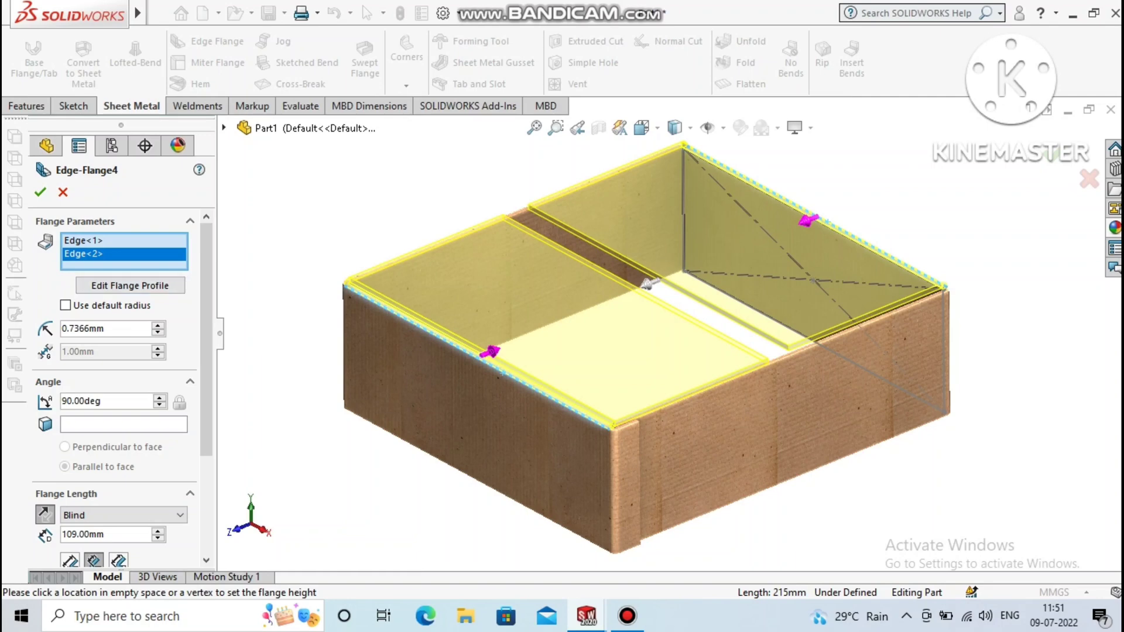
pyautogui.press('Tab')
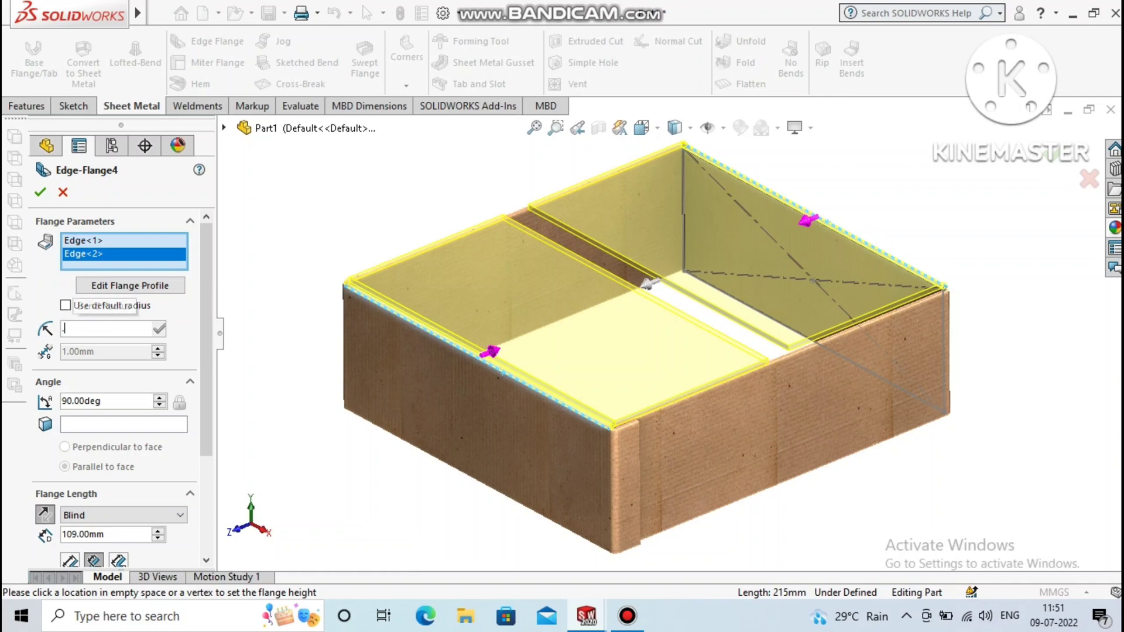
pyautogui.write('0.5')
pyautogui.press('Return')
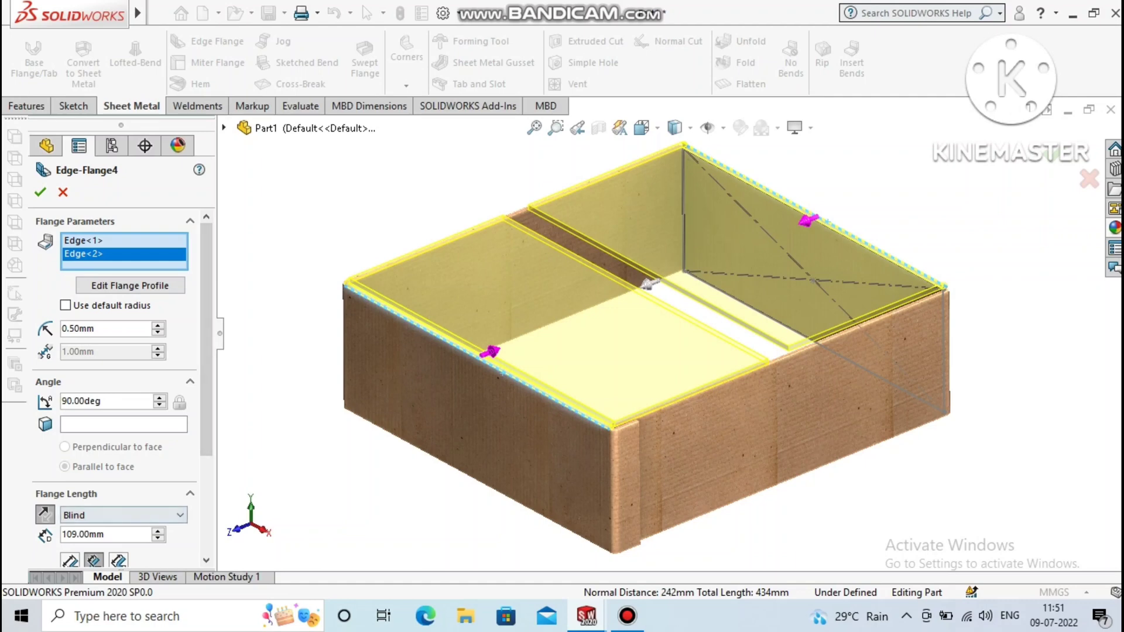
# Step: Set the flap length to 70 mm and accept Edge-Flange4
pyautogui.doubleClick(82, 534)
pyautogui.write('70')
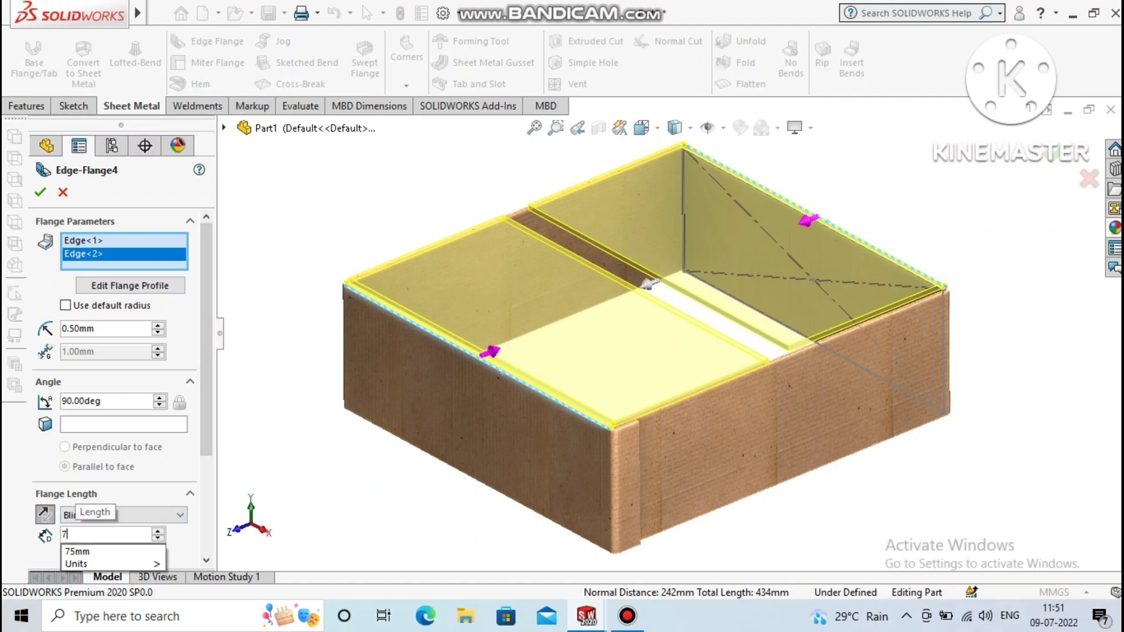
pyautogui.press('Return')
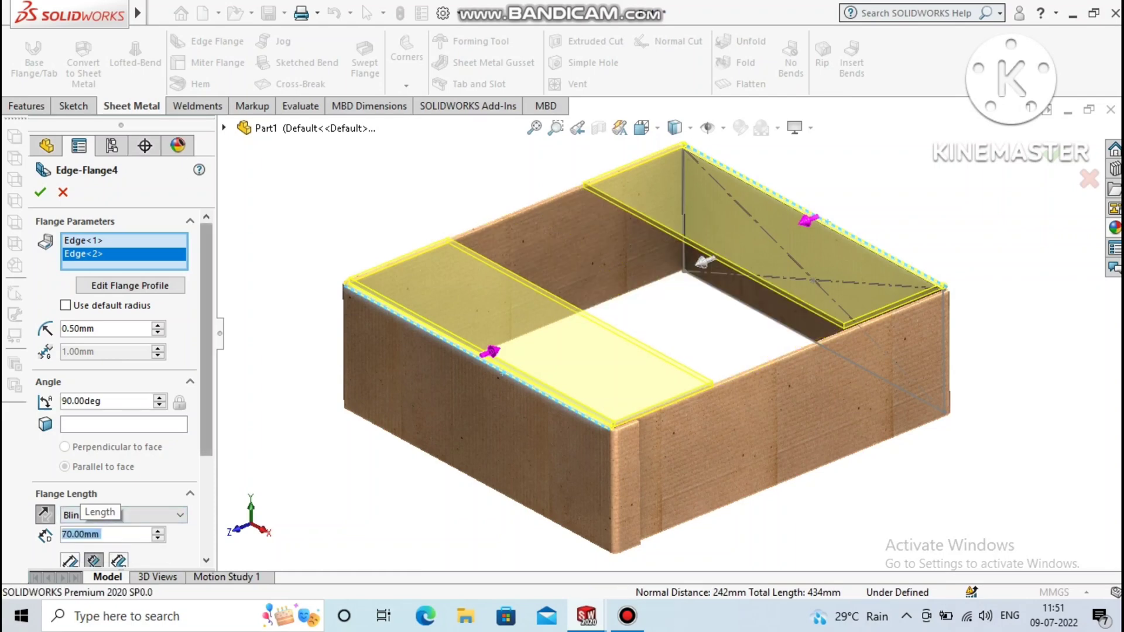
pyautogui.scroll(-3, 108, 515)
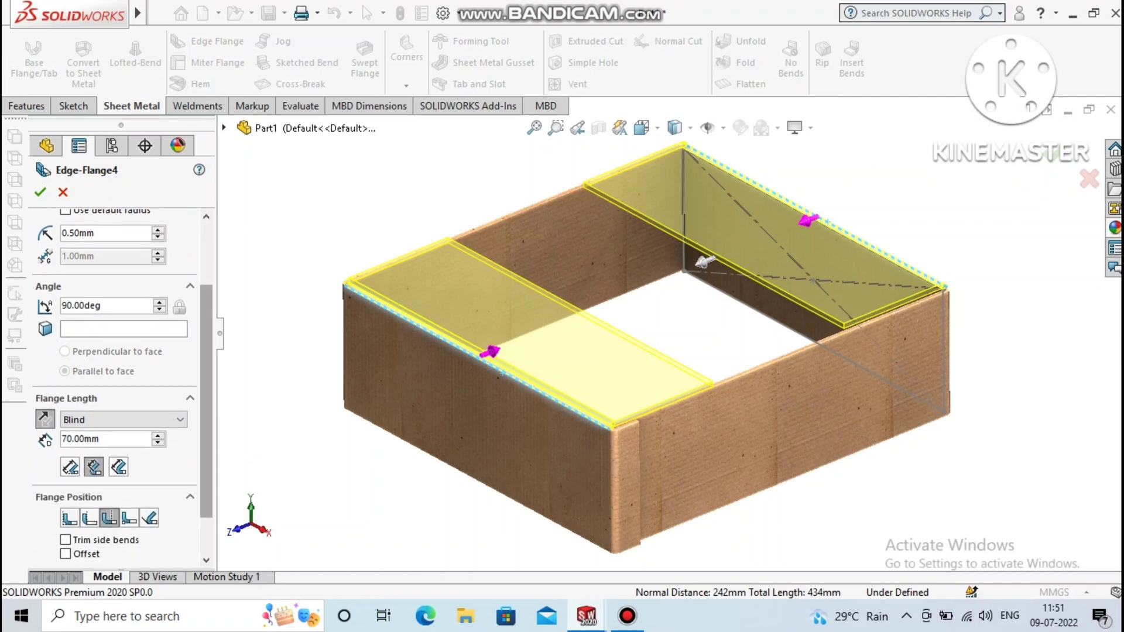
pyautogui.scroll(-3, 604, 443)
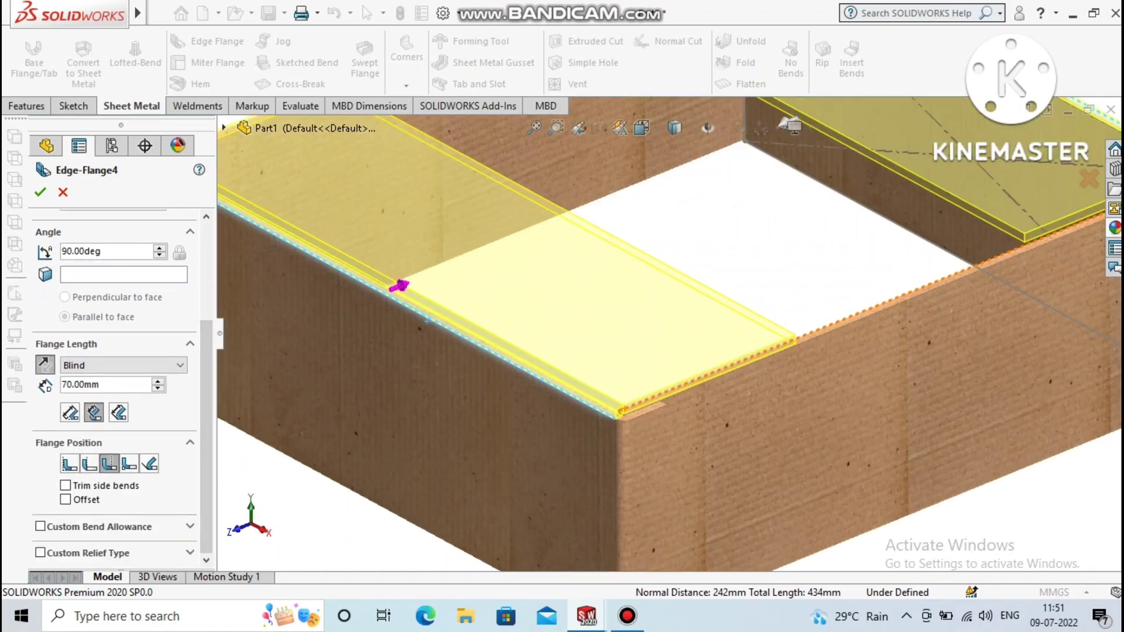
pyautogui.scroll(3, 427, 320)
pyautogui.scroll(2, 463, 322)
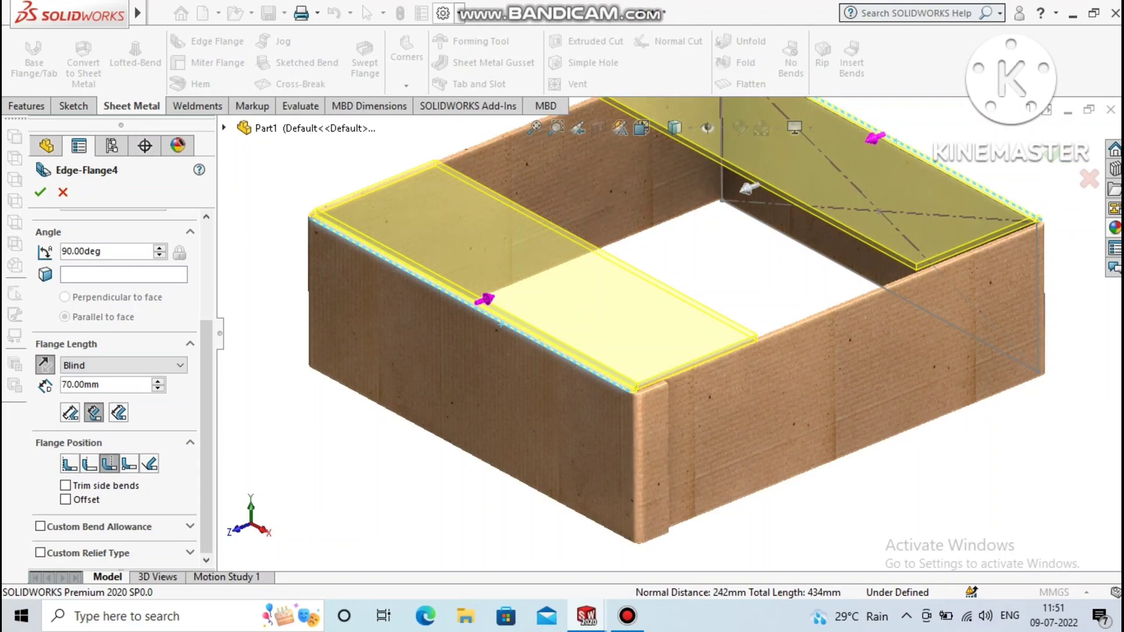
pyautogui.click(40, 192)
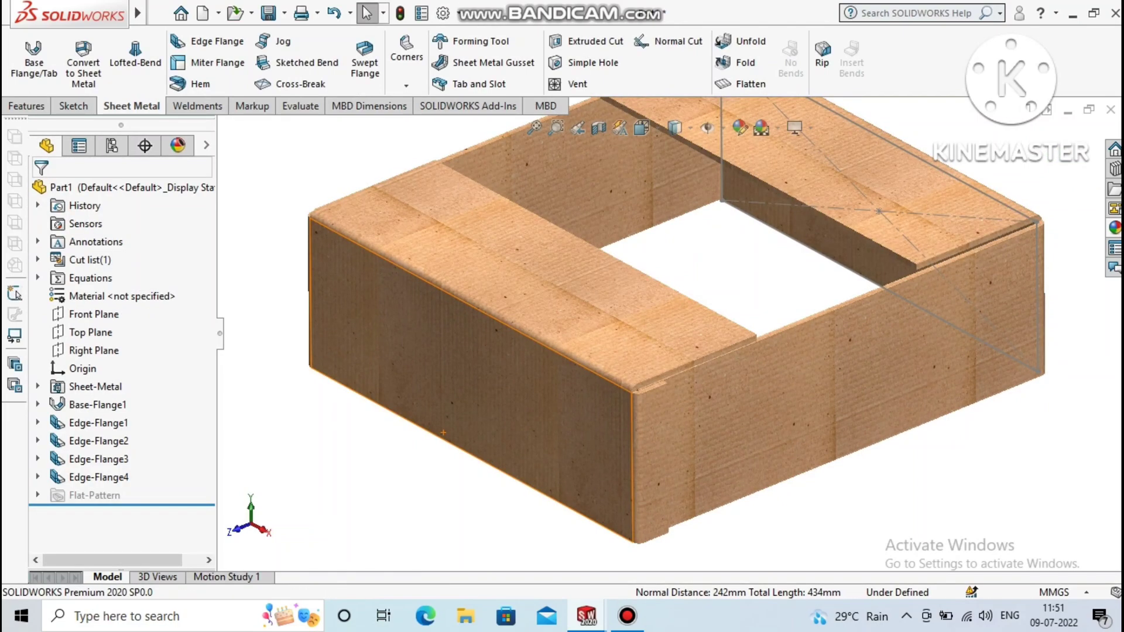
# Step: Reopen Edge-Flange4 with Edit Feature and select its second flap edge, Edge<2>
pyautogui.scroll(1, 444, 450)
pyautogui.scroll(-2, 445, 454)
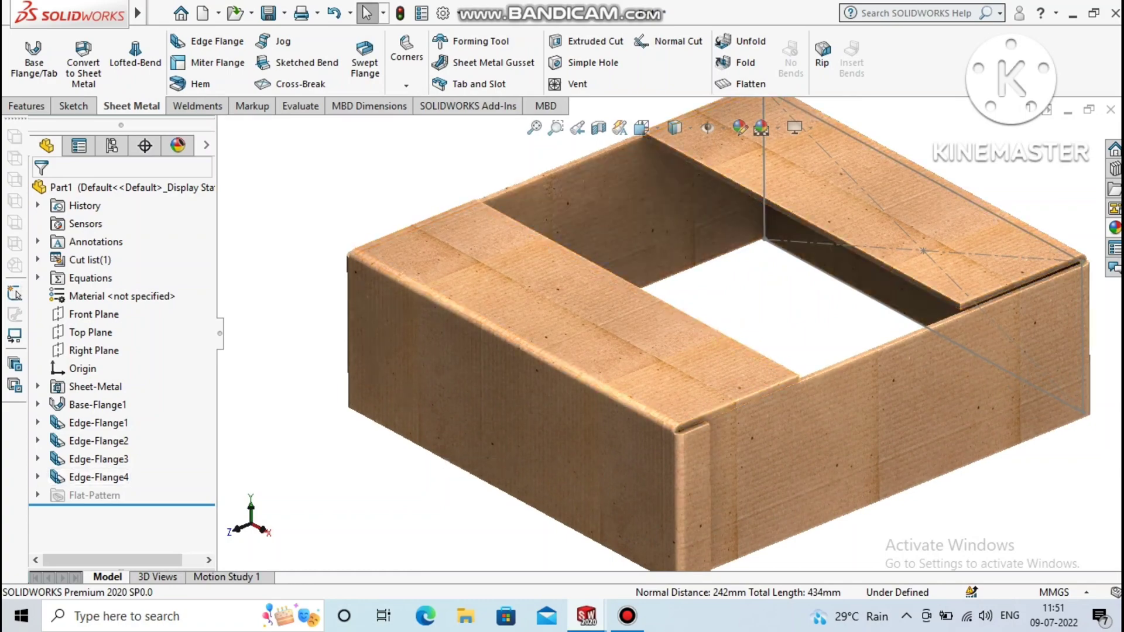
pyautogui.click(37, 477)
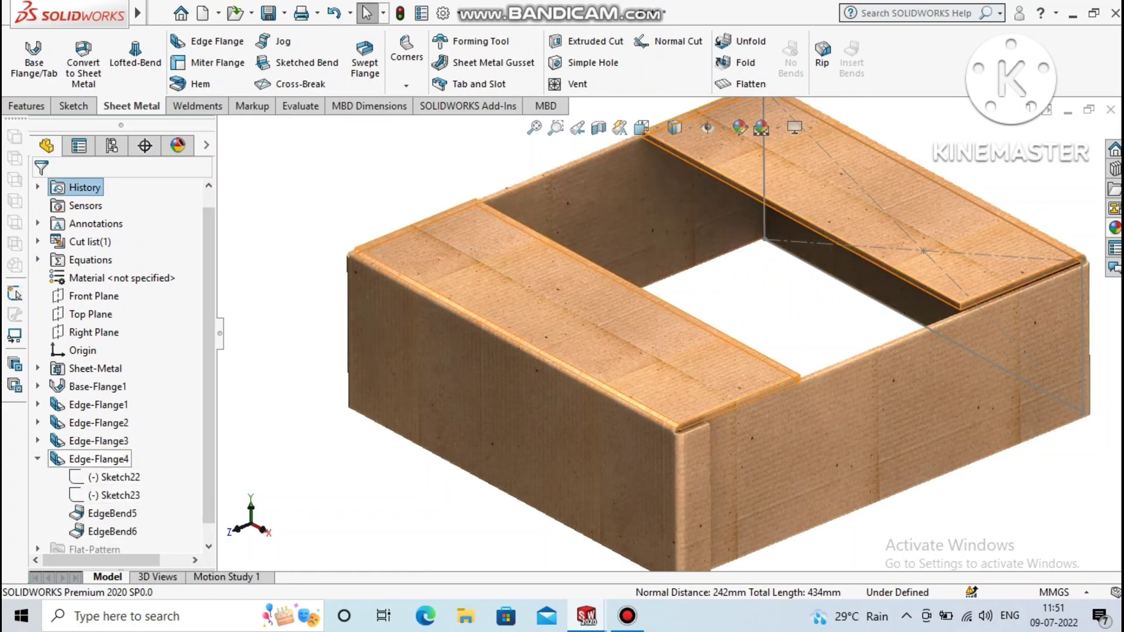
pyautogui.rightClick(99, 459)
pyautogui.click(143, 258)
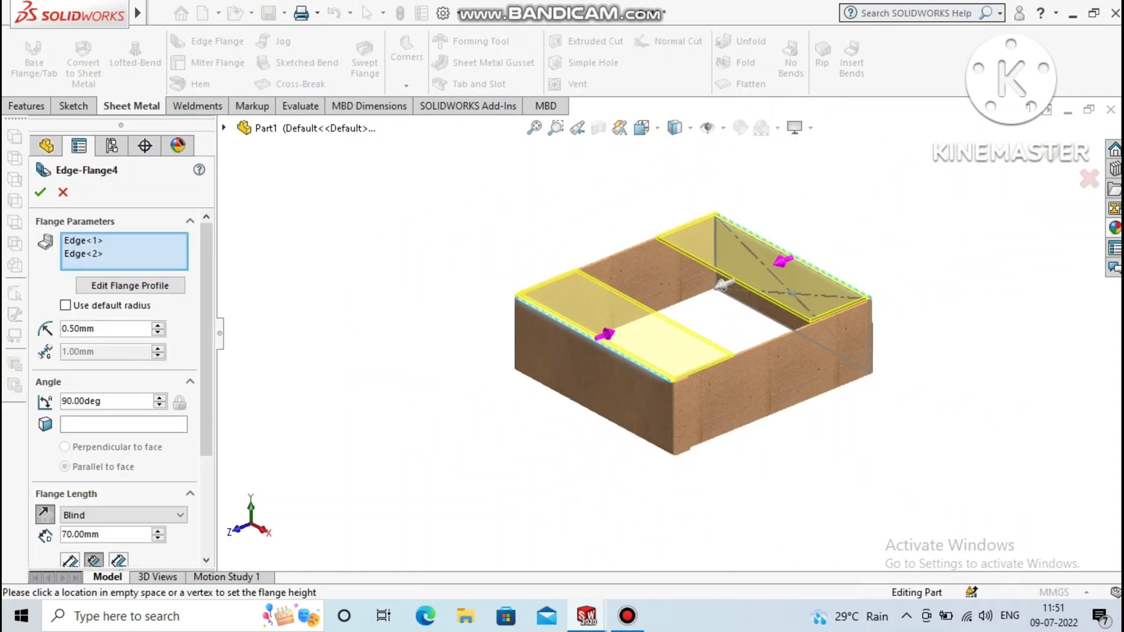
pyautogui.moveTo(724, 285); pyautogui.dragTo(712, 280, button='middle')
pyautogui.scroll(5, 713, 279)
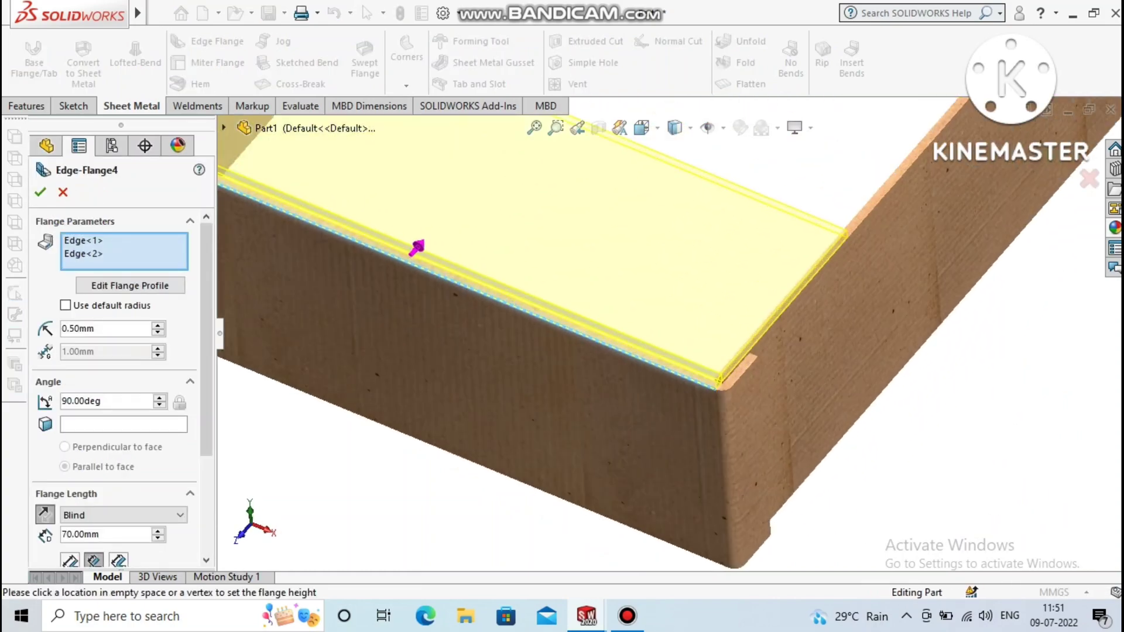
pyautogui.scroll(2, 717, 374)
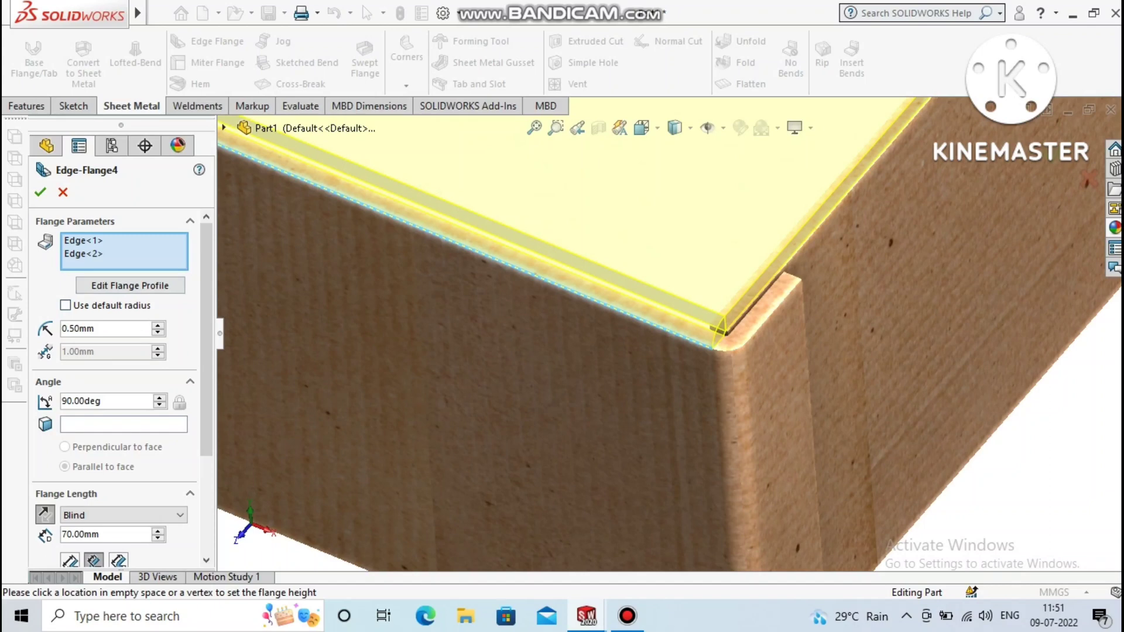
pyautogui.click(717, 341)
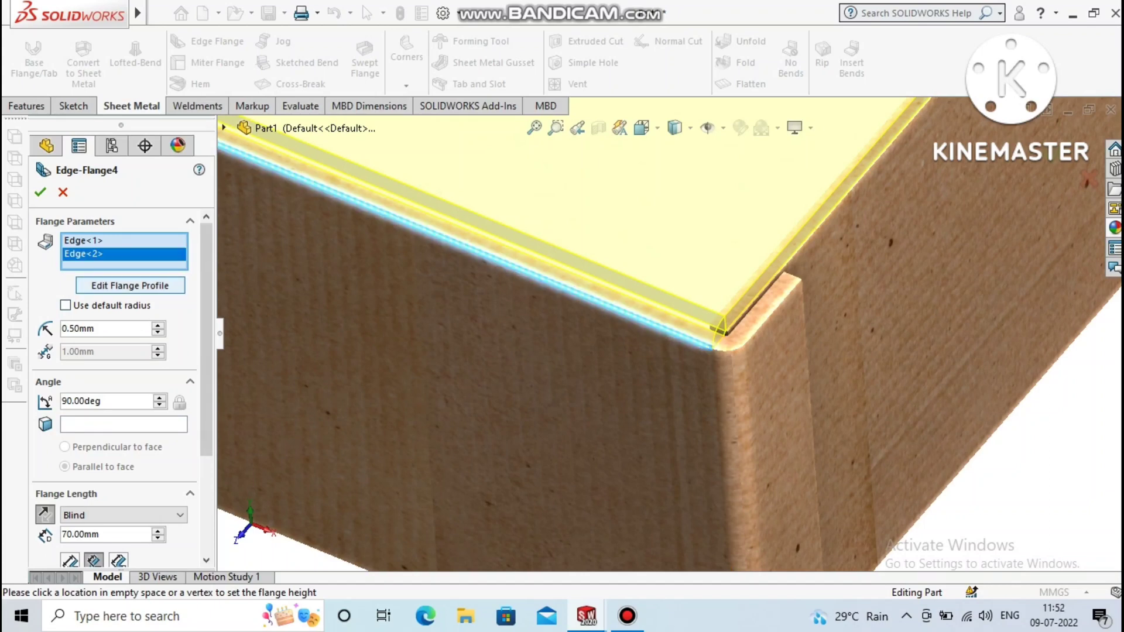
# Step: Open the flap's profile sketch and drag its corner point onto the wall edge
pyautogui.click(130, 285)
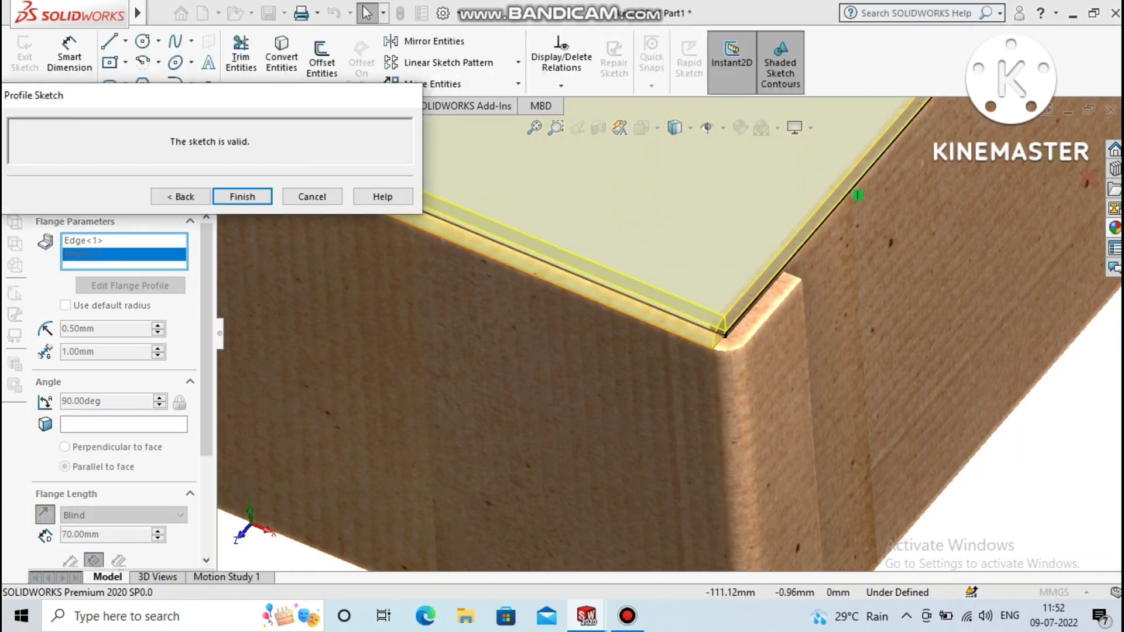
pyautogui.moveTo(724, 335); pyautogui.dragTo(719, 345)
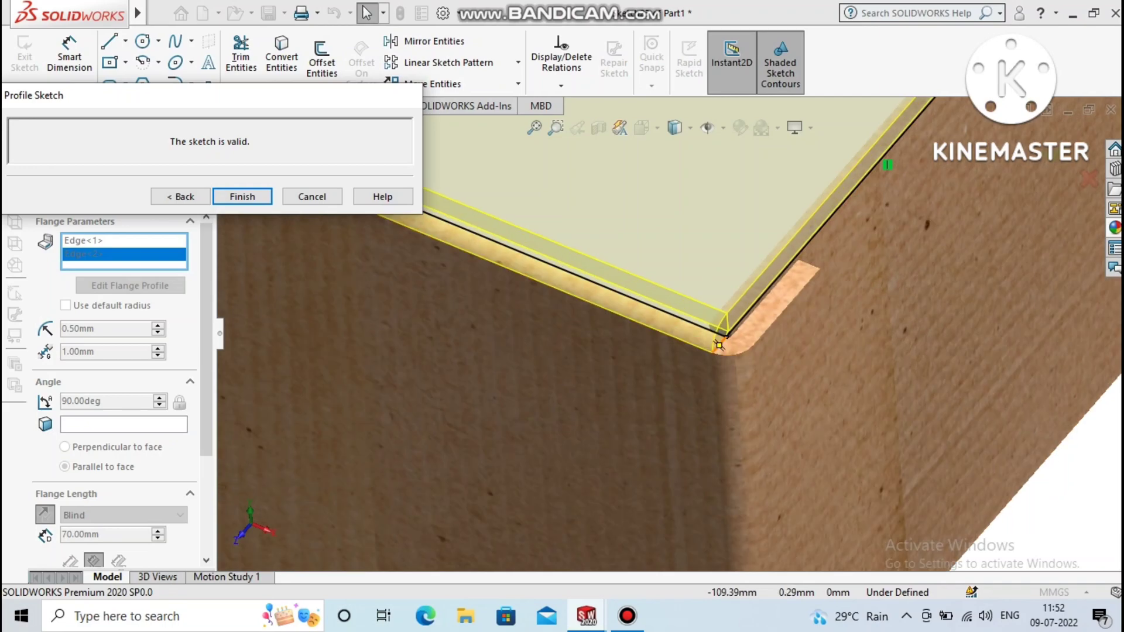
pyautogui.scroll(-1, 718, 346)
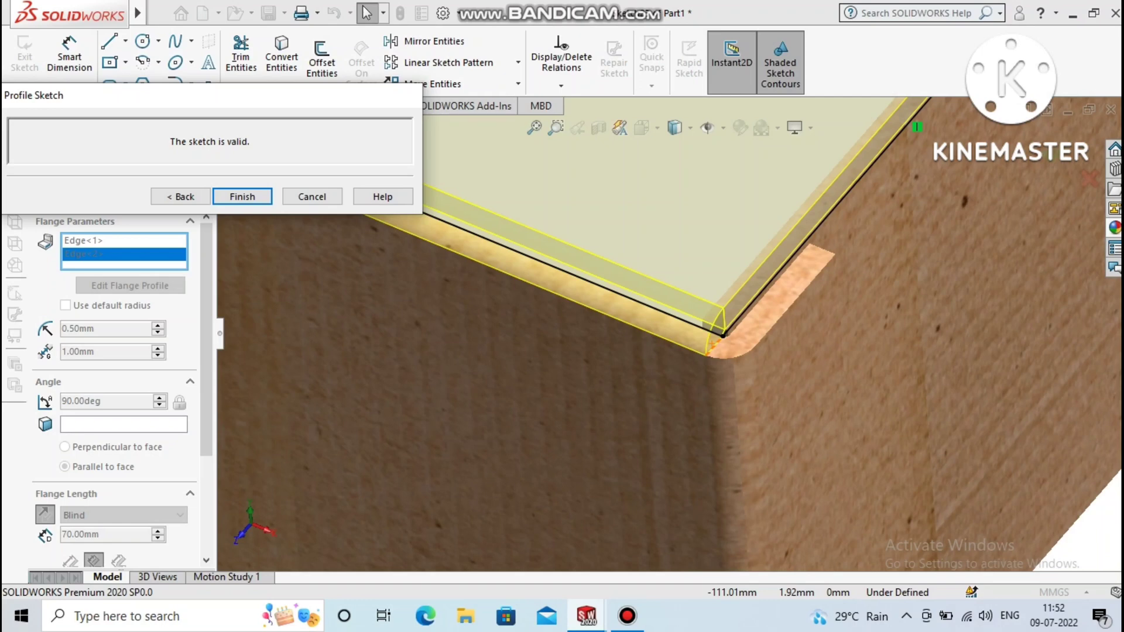
pyautogui.click(659, 310)
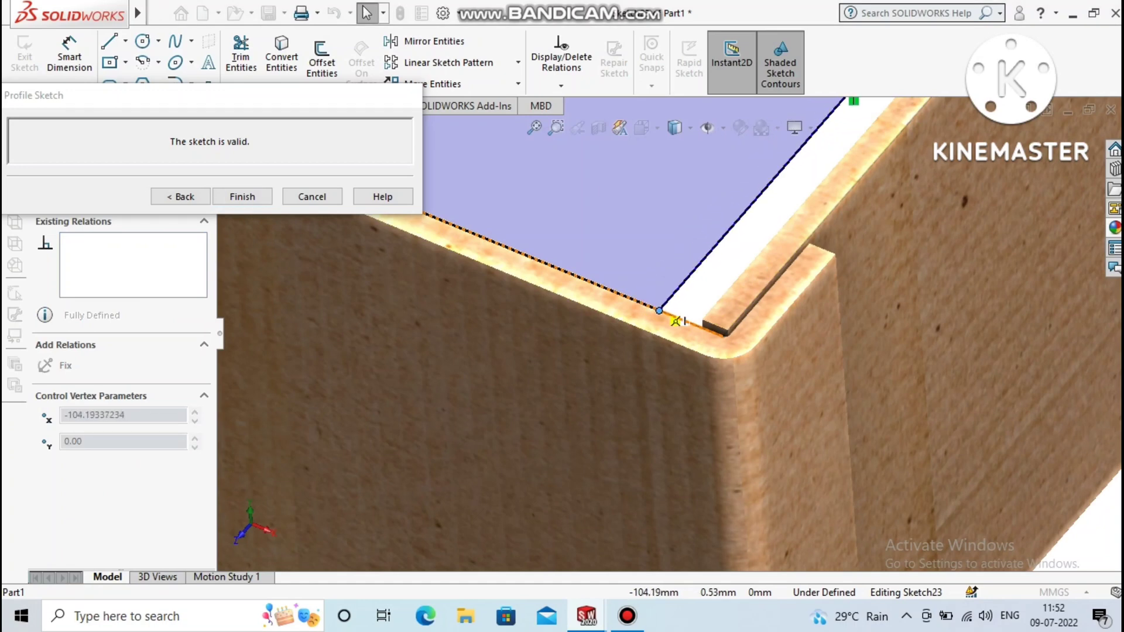
pyautogui.moveTo(659, 311); pyautogui.dragTo(666, 313)
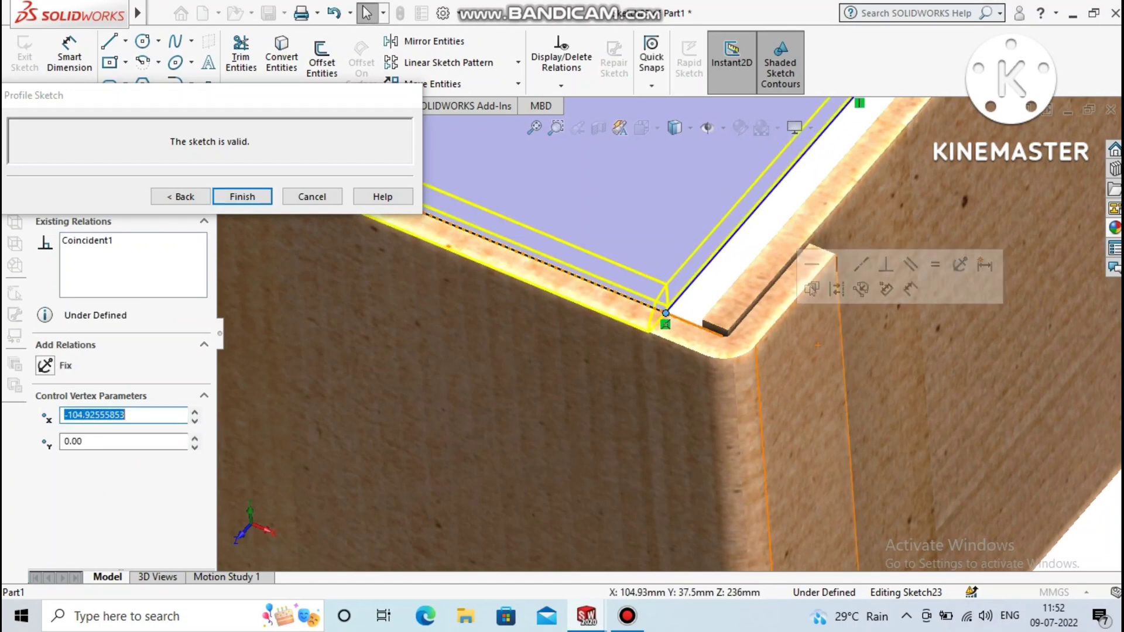
pyautogui.press('Escape')
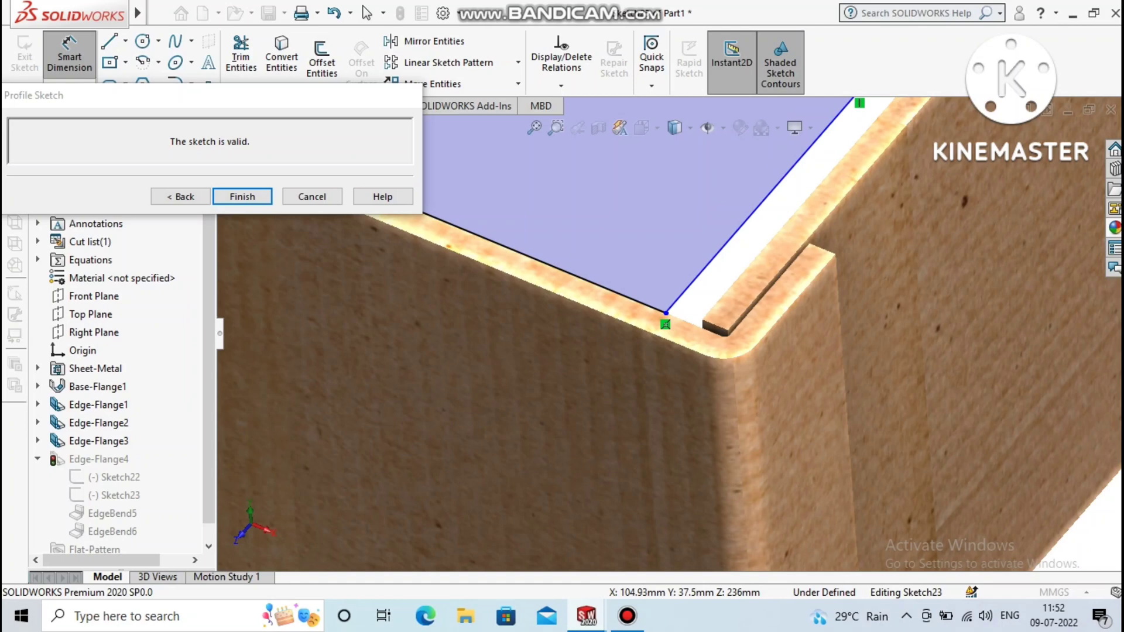
# Step: Dimension the flap's vertical profile line to the wall edge at 0 mm and exit the sketch
pyautogui.click(708, 266)
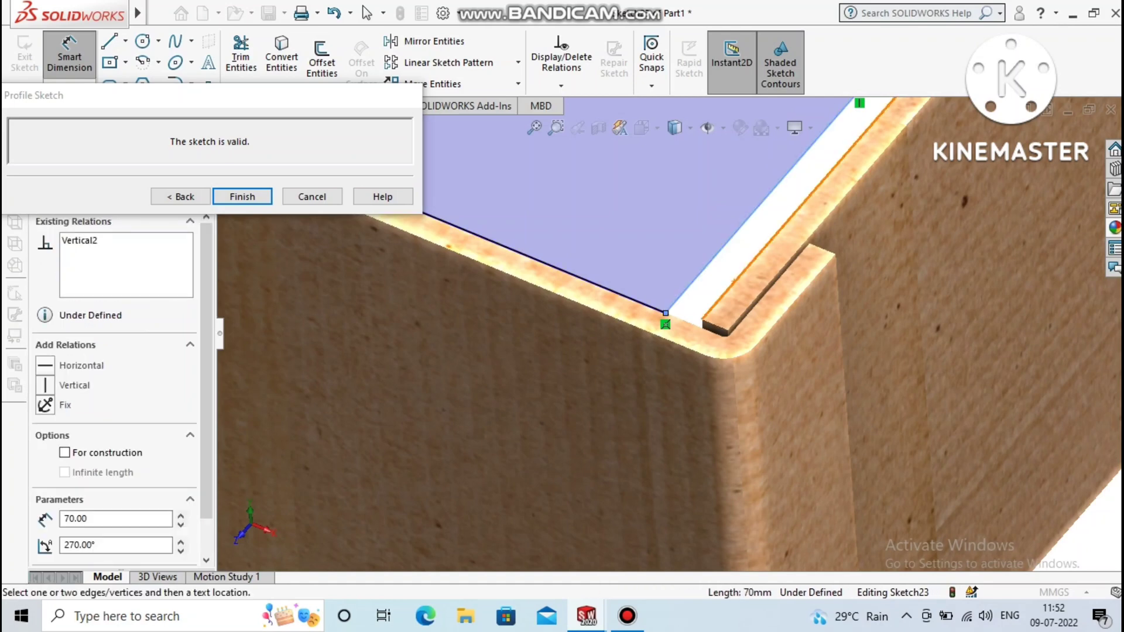
pyautogui.click(732, 290)
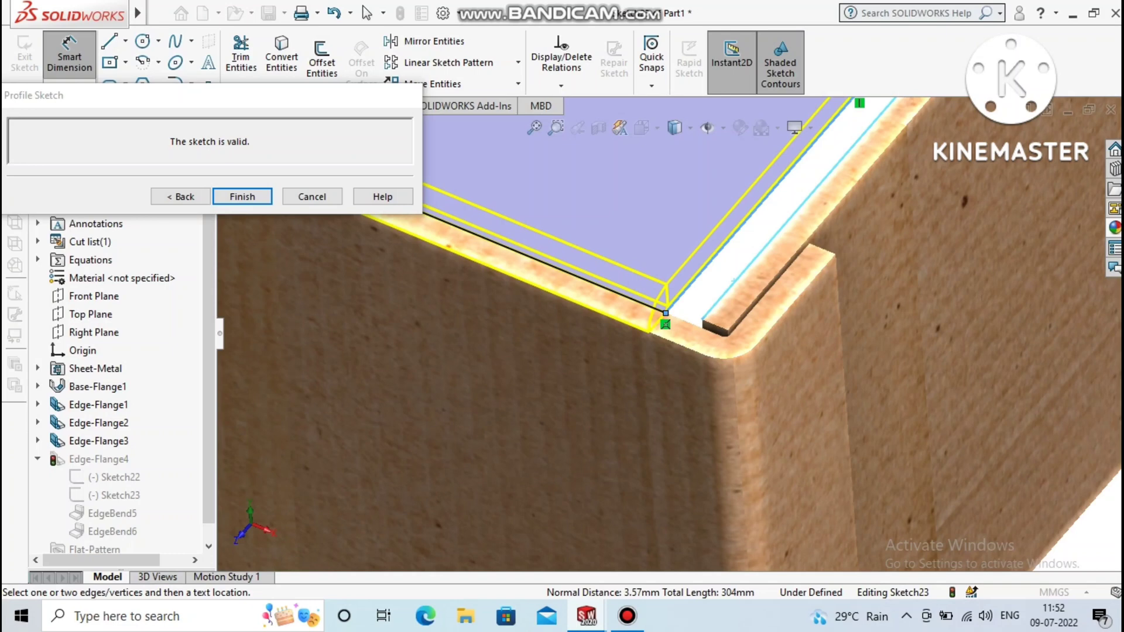
pyautogui.doubleClick(603, 398)
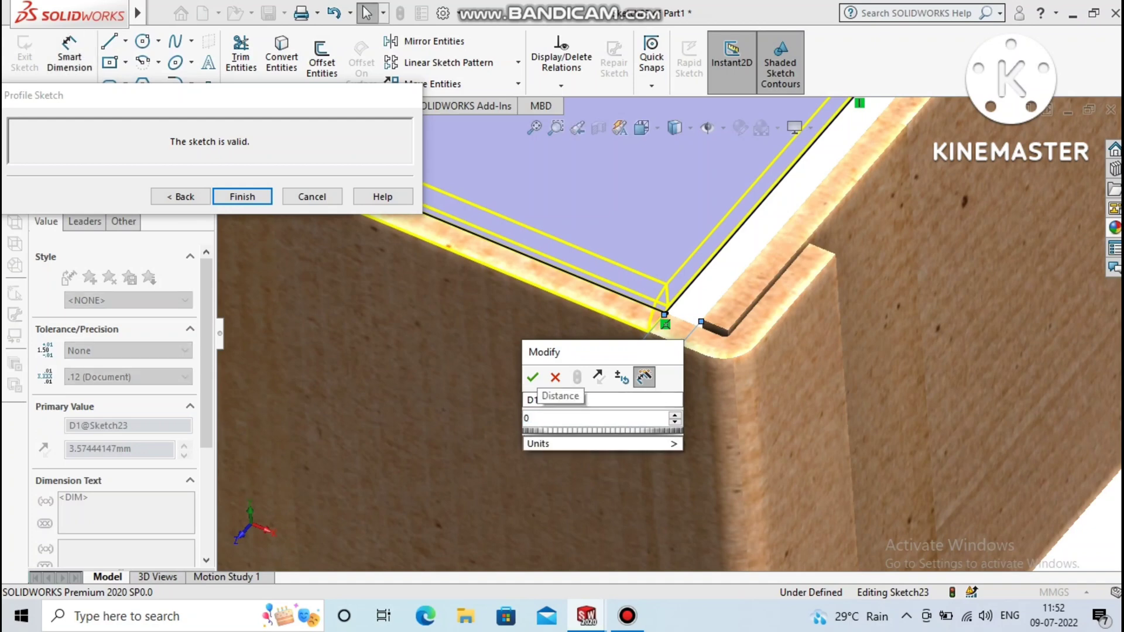
pyautogui.write('0')
pyautogui.press('Return')
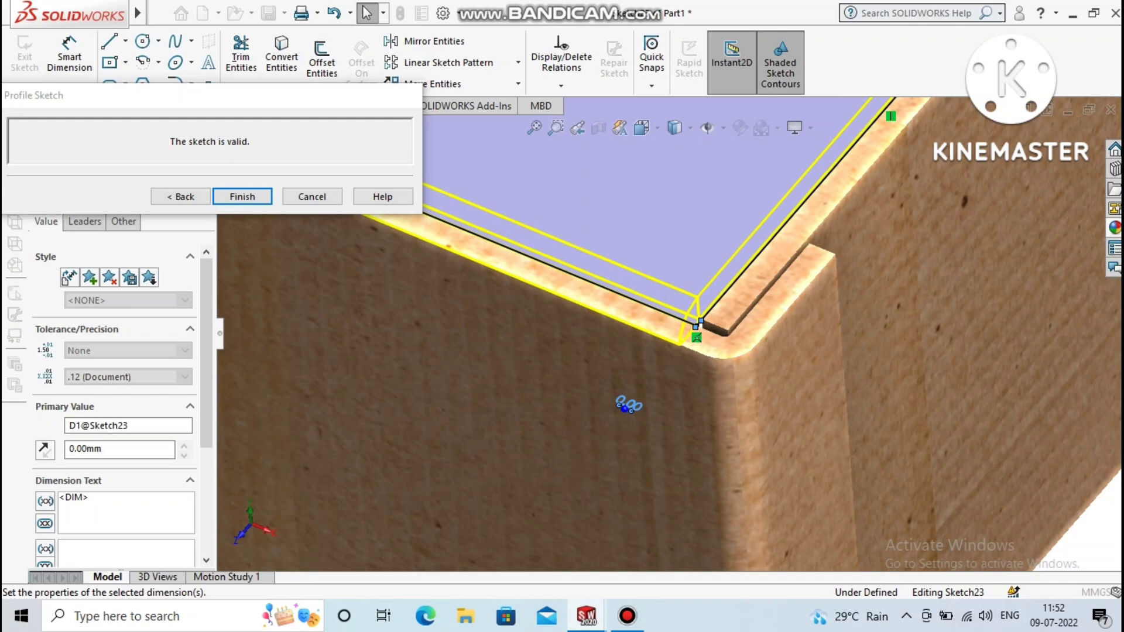
pyautogui.press('Escape')
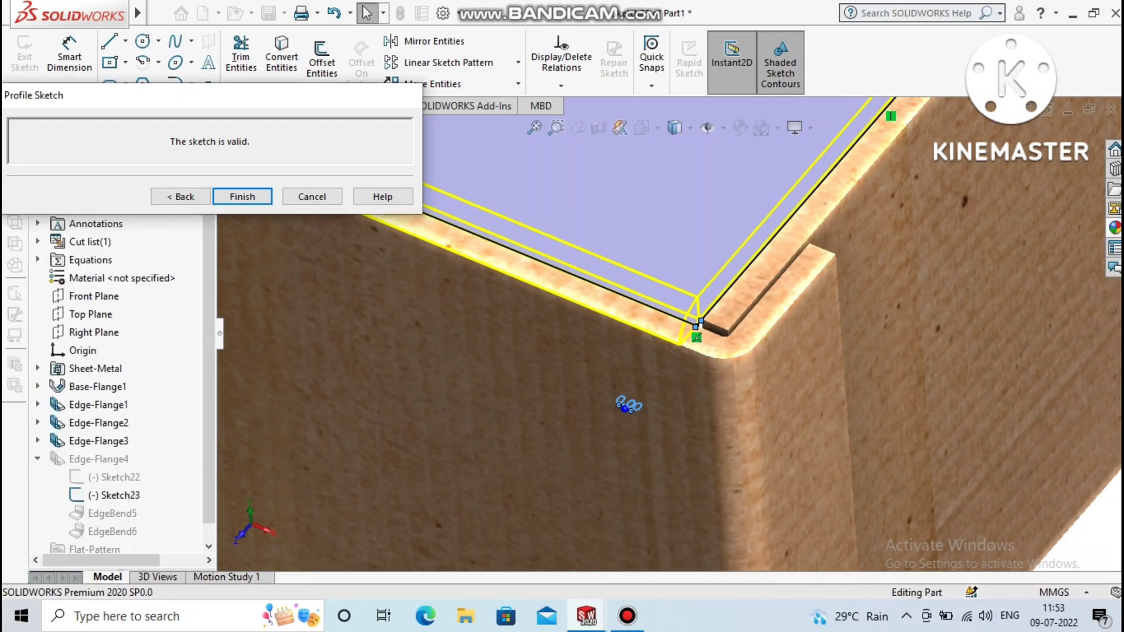
# Step: Finish the profile edit to rebuild Edge-Flange4, then zoom and orbit to review the box
pyautogui.press('Return')
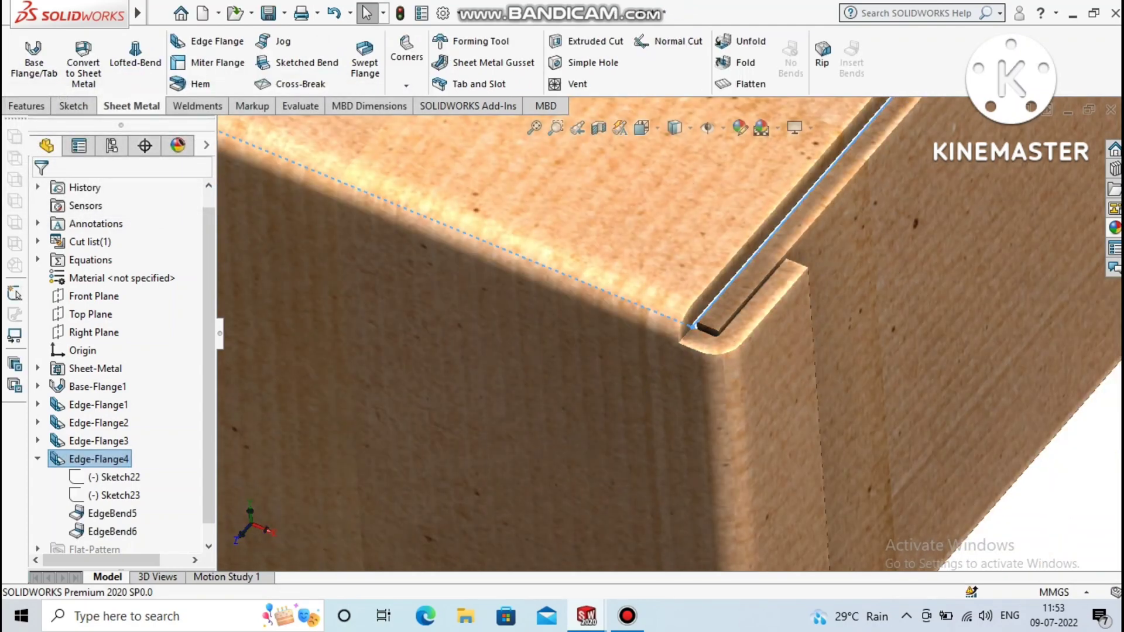
pyautogui.scroll(3, 648, 337)
pyautogui.scroll(3, 647, 337)
pyautogui.scroll(3, 648, 337)
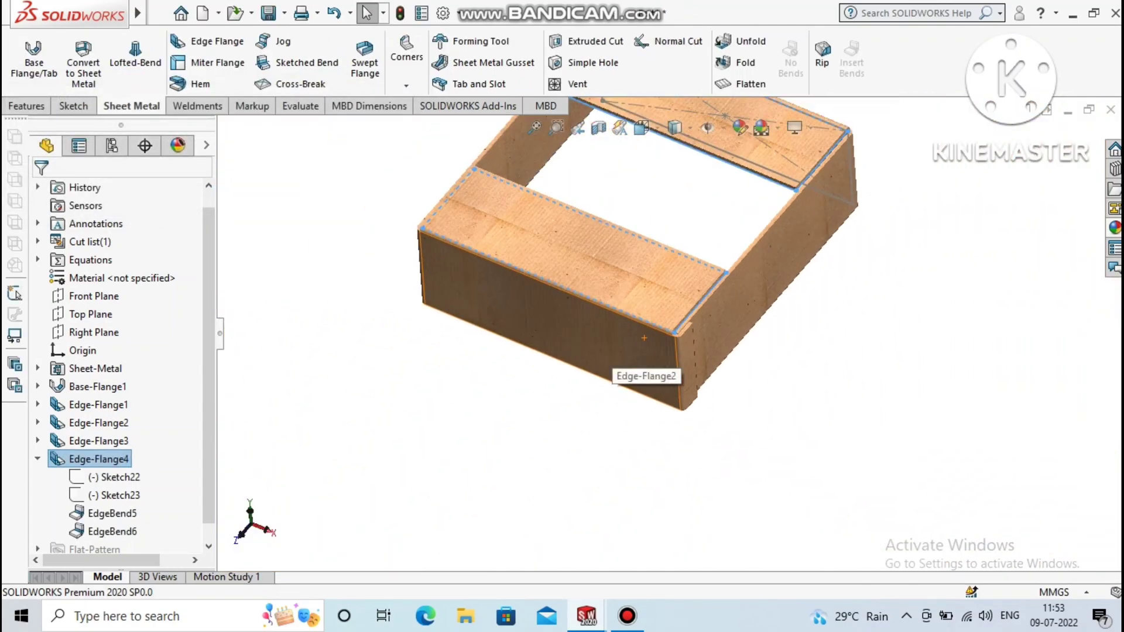
pyautogui.scroll(2, 647, 337)
pyautogui.moveTo(648, 337); pyautogui.dragTo(663, 280, button='middle')
pyautogui.scroll(3, 663, 279)
pyautogui.scroll(-3, 663, 279)
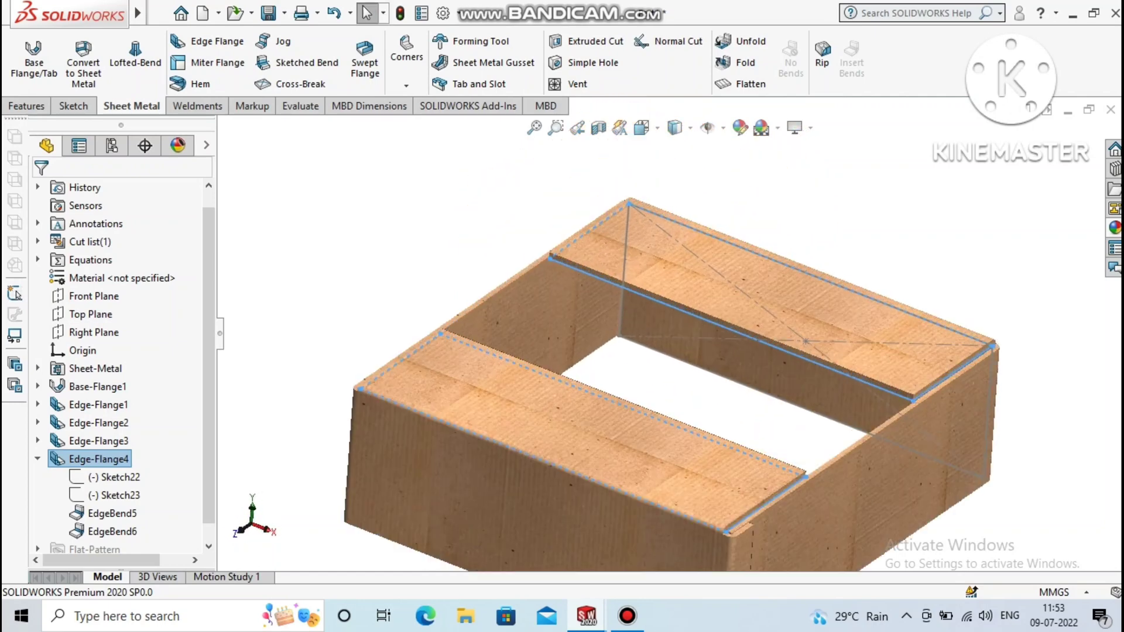
pyautogui.scroll(-2, 663, 279)
pyautogui.moveTo(644, 351)
pyautogui.mouseDown(button='middle')
pyautogui.moveTo(679, 316)
pyautogui.moveTo(644, 290)
pyautogui.moveTo(632, 298)
pyautogui.moveTo(691, 281)
pyautogui.moveTo(690, 319)
pyautogui.moveTo(684, 293)
pyautogui.mouseUp(button='middle')
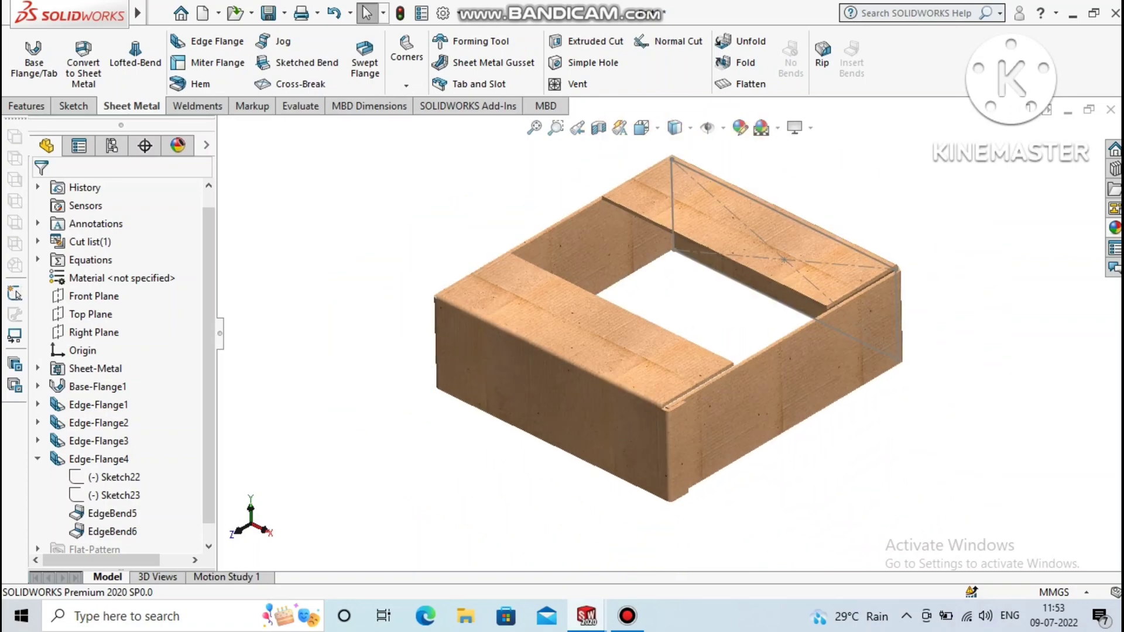
pyautogui.scroll(-2, 671, 225)
pyautogui.scroll(1, 692, 227)
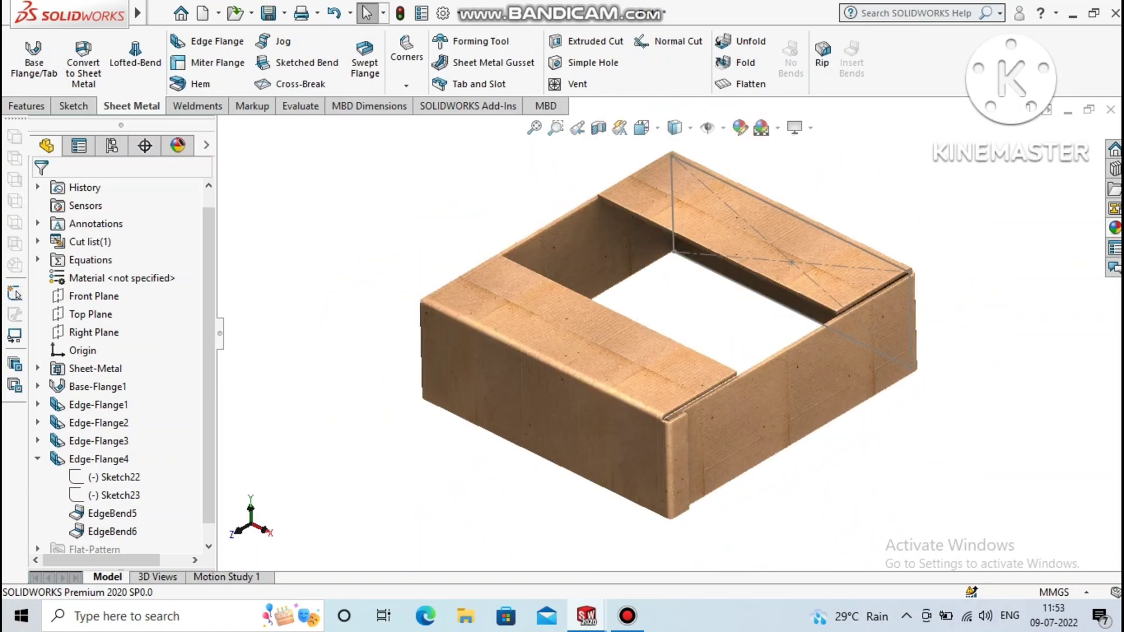
# Step: Inspect the flange corners and accept Edge-Flange4 with its two 70 mm top flaps
pyautogui.scroll(-2, 439, 170)
pyautogui.click(208, 41)
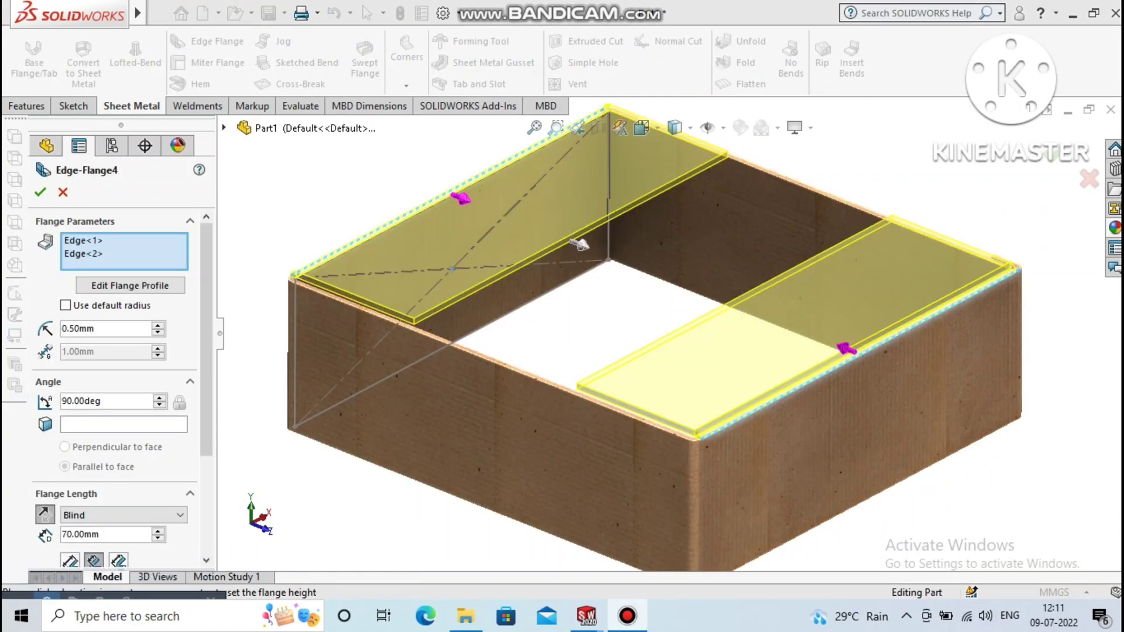
pyautogui.scroll(1, 730, 340)
pyautogui.scroll(1, 730, 340)
pyautogui.scroll(1, 730, 340)
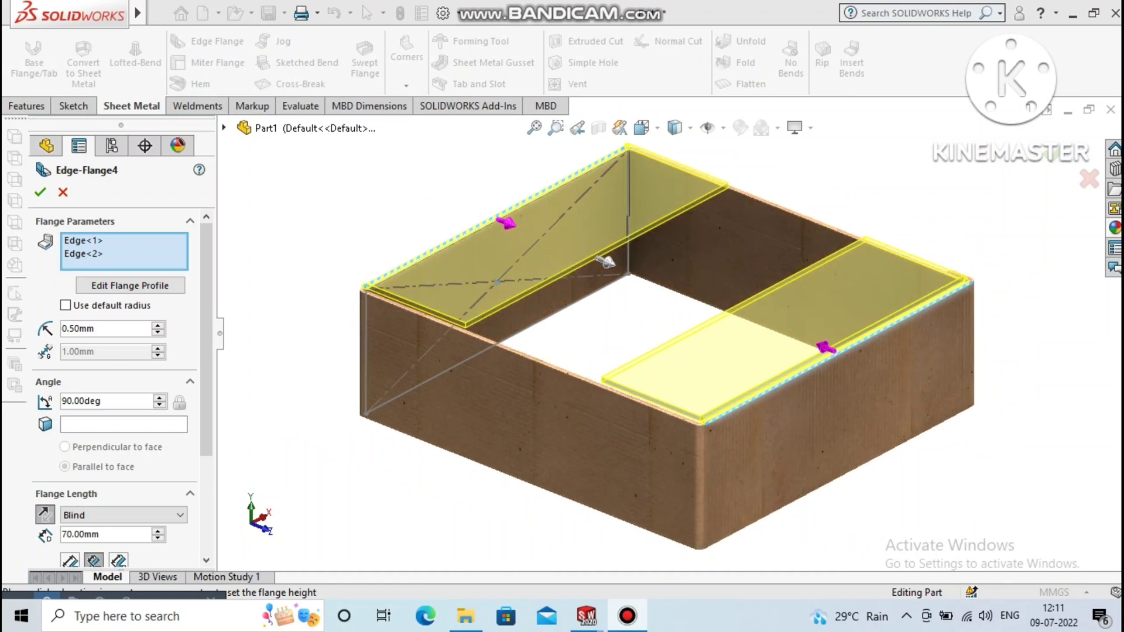
pyautogui.scroll(-3, 117, 380)
pyautogui.scroll(-1, 117, 380)
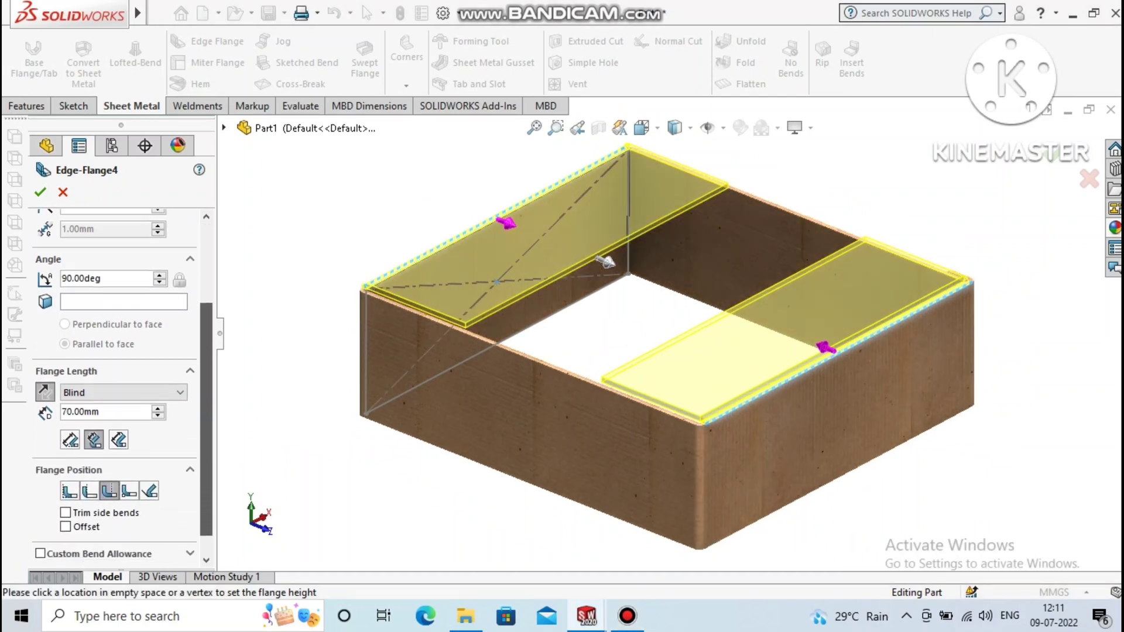
pyautogui.scroll(1, 117, 380)
pyautogui.scroll(1, 117, 381)
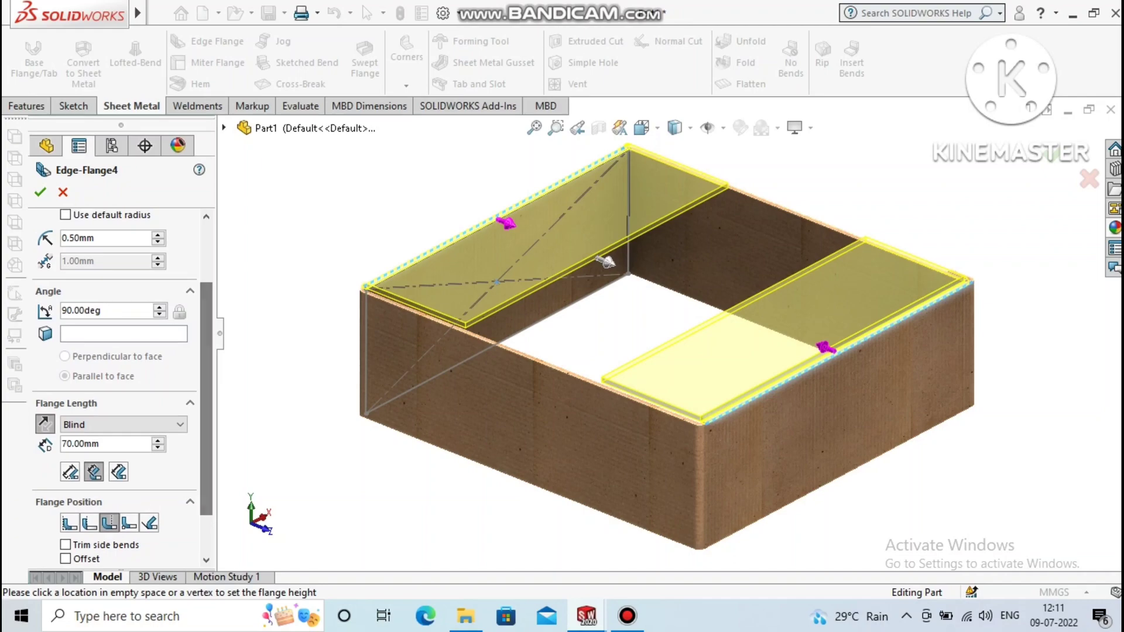
pyautogui.scroll(1, 667, 345)
pyautogui.moveTo(617, 274); pyautogui.dragTo(662, 258, button='middle')
pyautogui.scroll(-3, 662, 258)
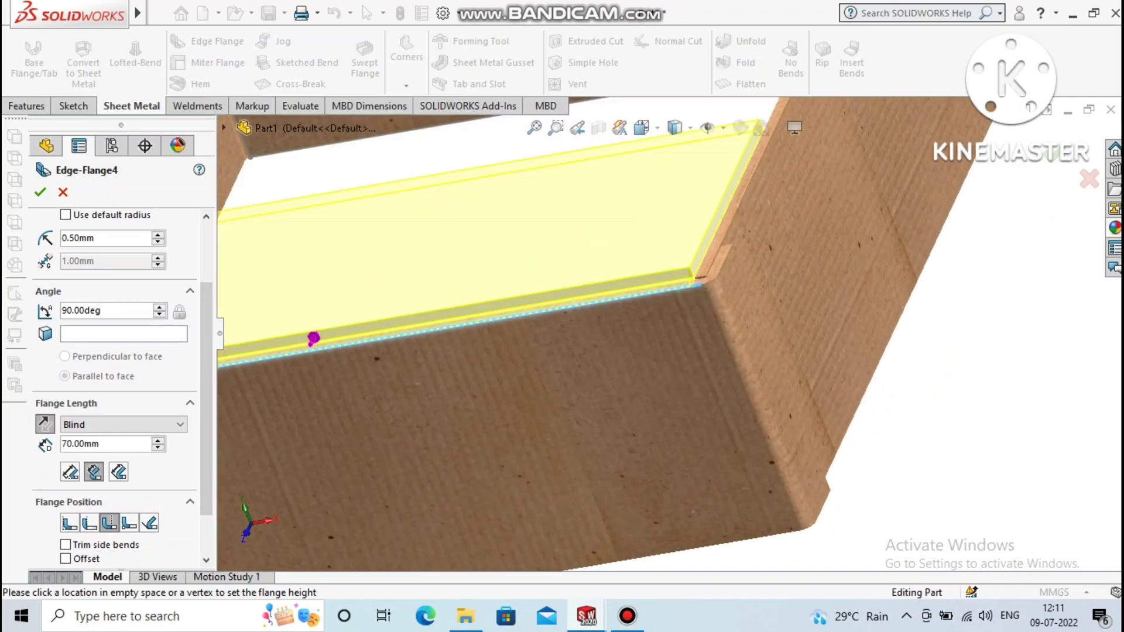
pyautogui.scroll(-2, 662, 258)
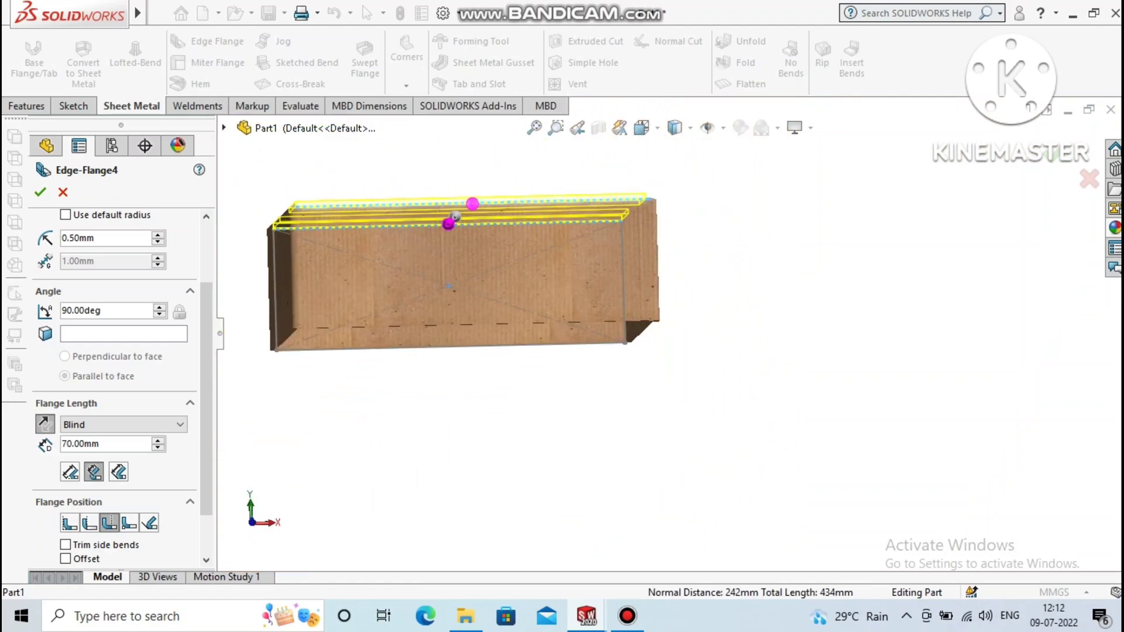
pyautogui.scroll(-3, 492, 245)
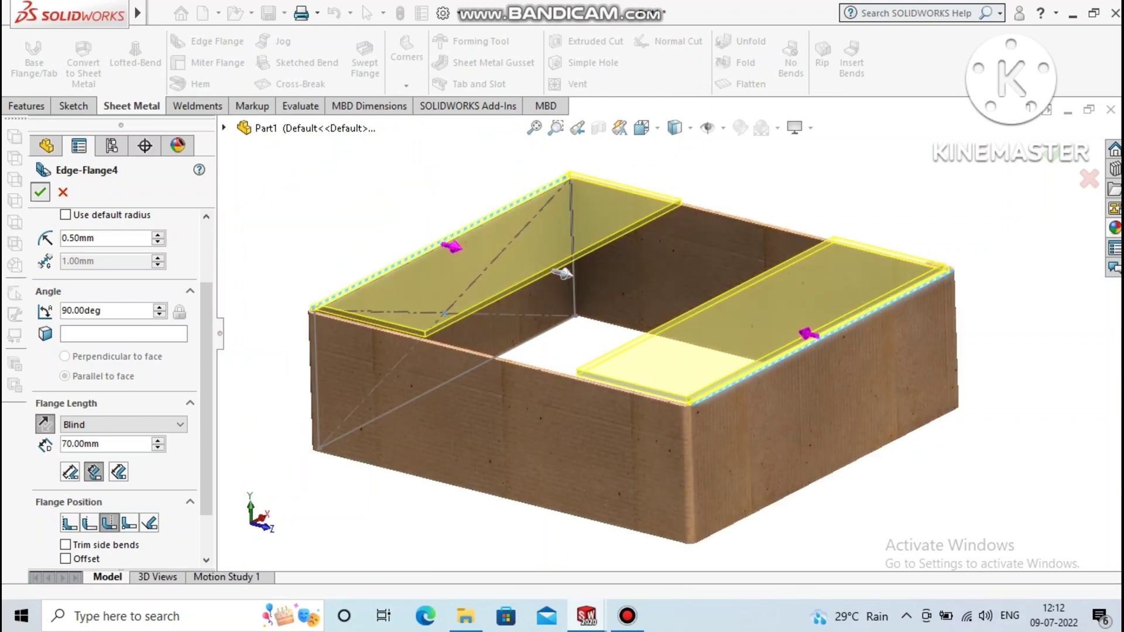
pyautogui.click(40, 192)
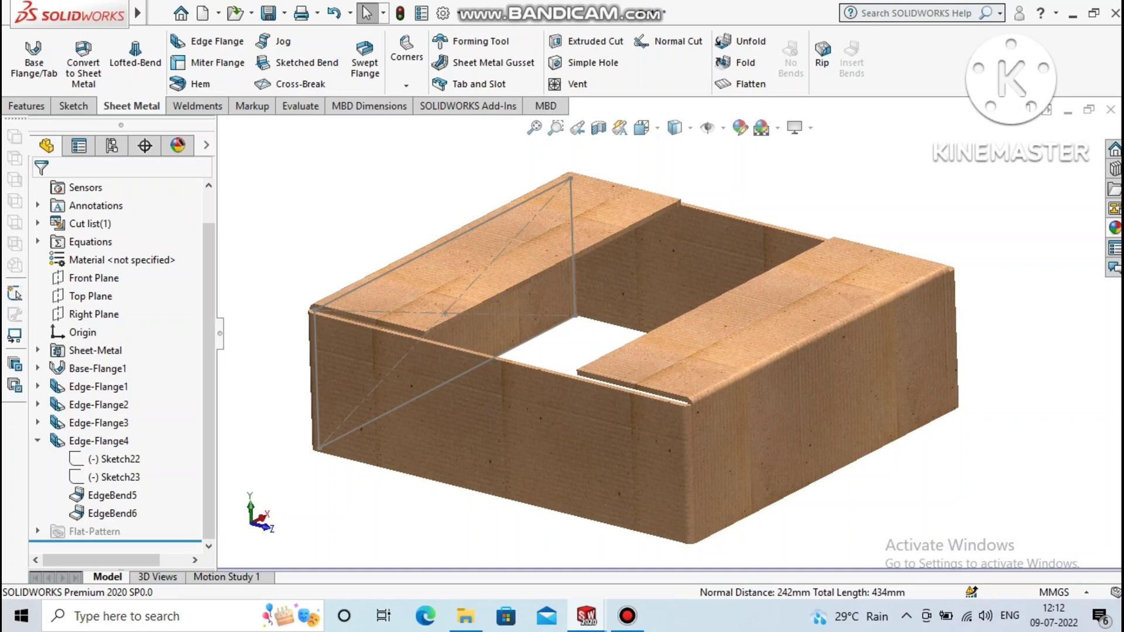
pyautogui.moveTo(585, 351); pyautogui.dragTo(691, 281, button='middle')
pyautogui.moveTo(585, 328); pyautogui.dragTo(579, 409, button='middle')
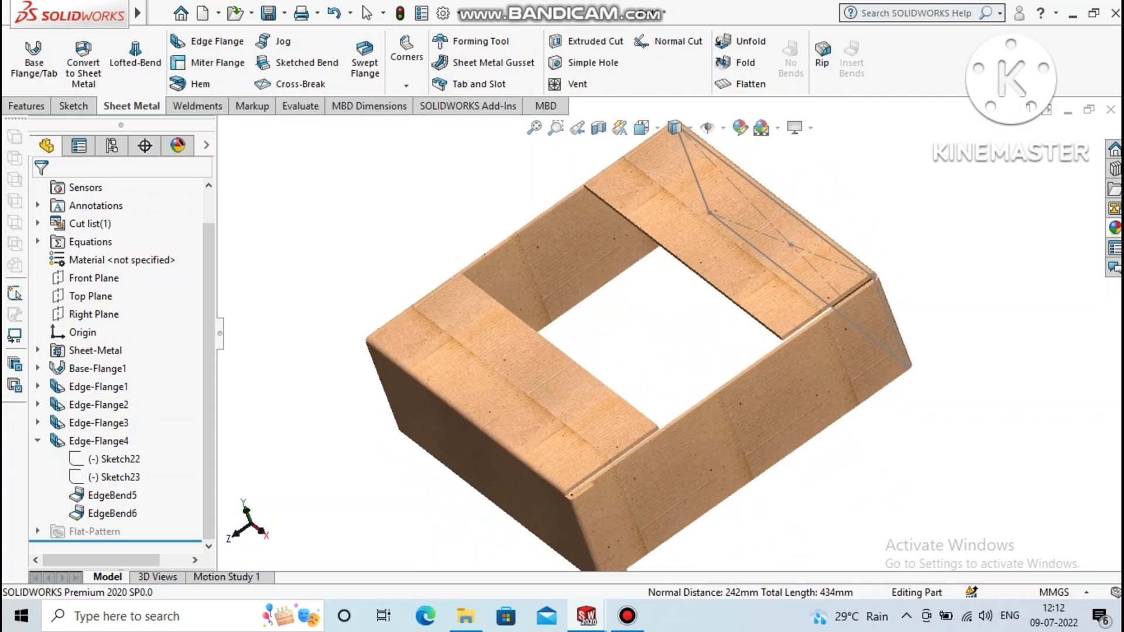
pyautogui.scroll(4, 578, 468)
pyautogui.scroll(2, 578, 468)
pyautogui.moveTo(578, 468); pyautogui.dragTo(621, 430, button='middle')
pyautogui.scroll(-5, 562, 340)
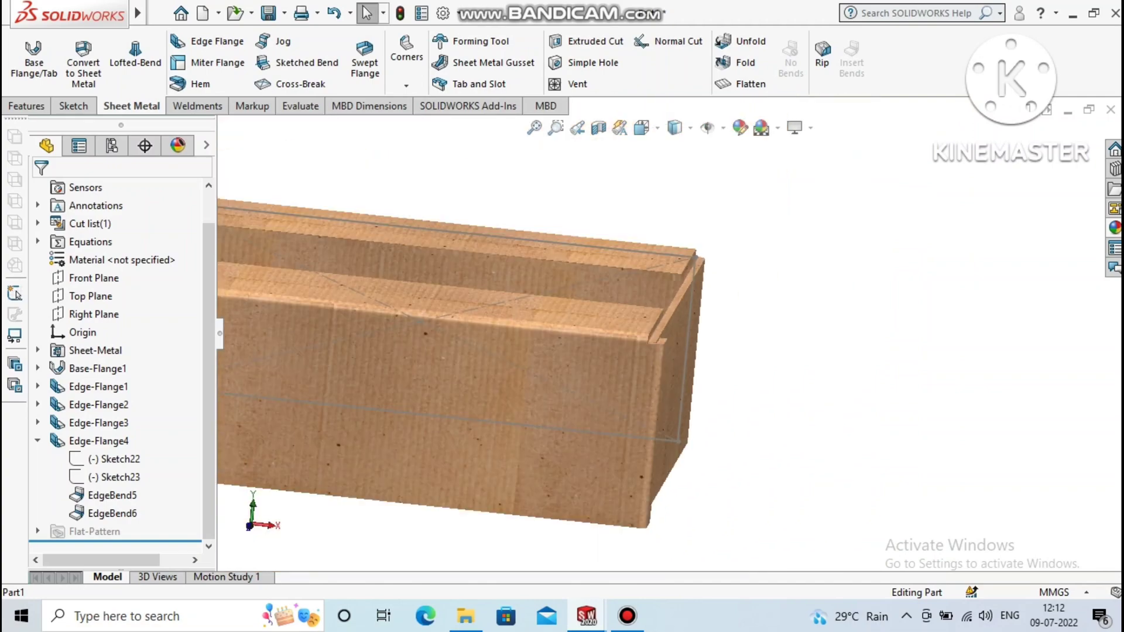
pyautogui.scroll(-3, 562, 339)
pyautogui.moveTo(562, 340); pyautogui.dragTo(562, 410, button='middle')
pyautogui.moveTo(609, 363)
pyautogui.mouseDown(button='middle')
pyautogui.moveTo(621, 386)
pyautogui.moveTo(614, 368)
pyautogui.mouseUp(button='middle')
pyautogui.scroll(-3, 615, 369)
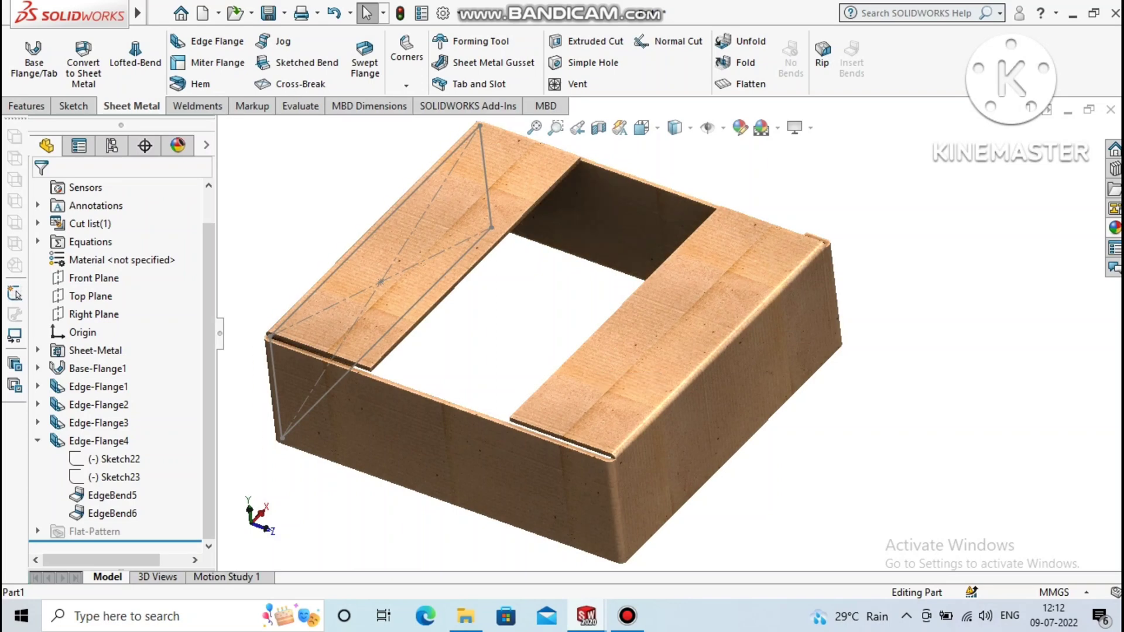
# Step: Start an edge flange on the front and back top edges, reversed to point upward
pyautogui.click(209, 41)
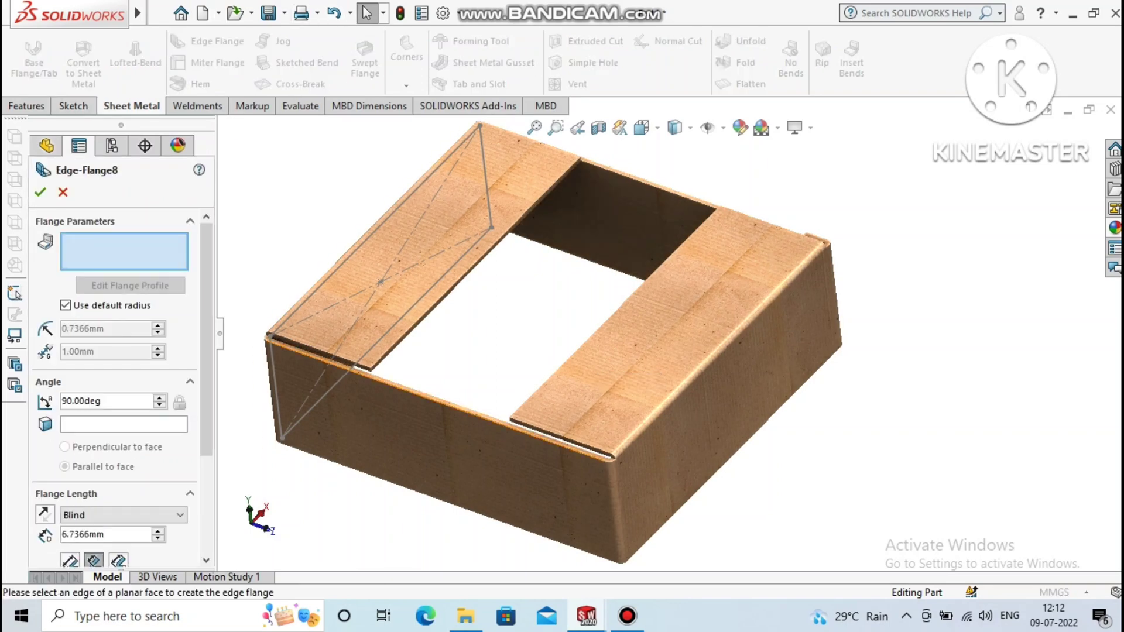
pyautogui.click(422, 397)
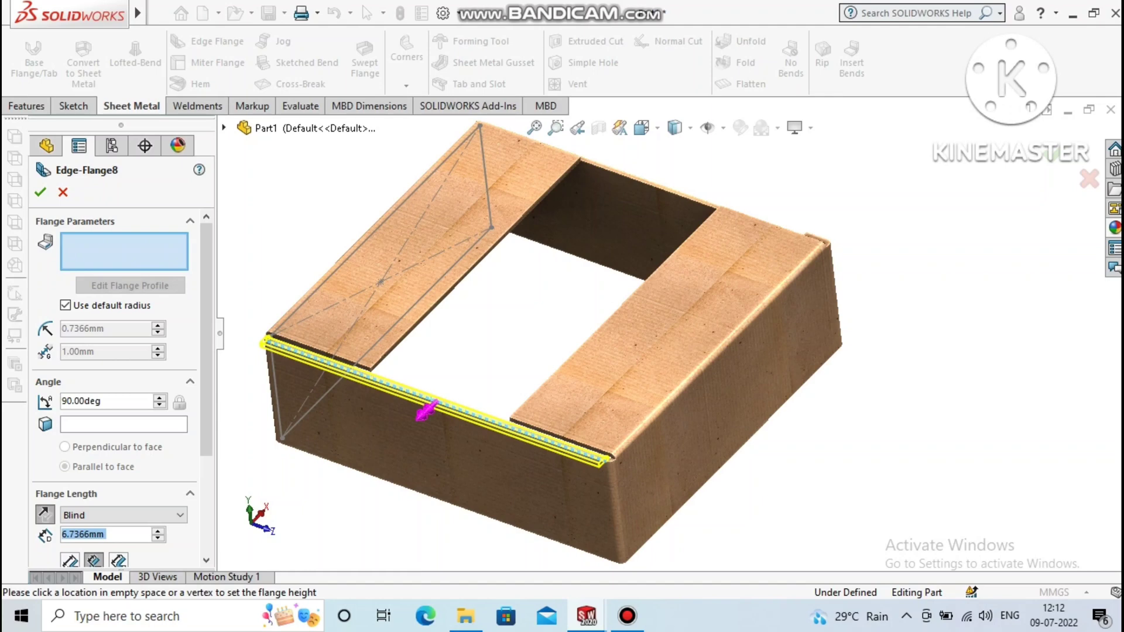
pyautogui.click(428, 410)
pyautogui.click(436, 400)
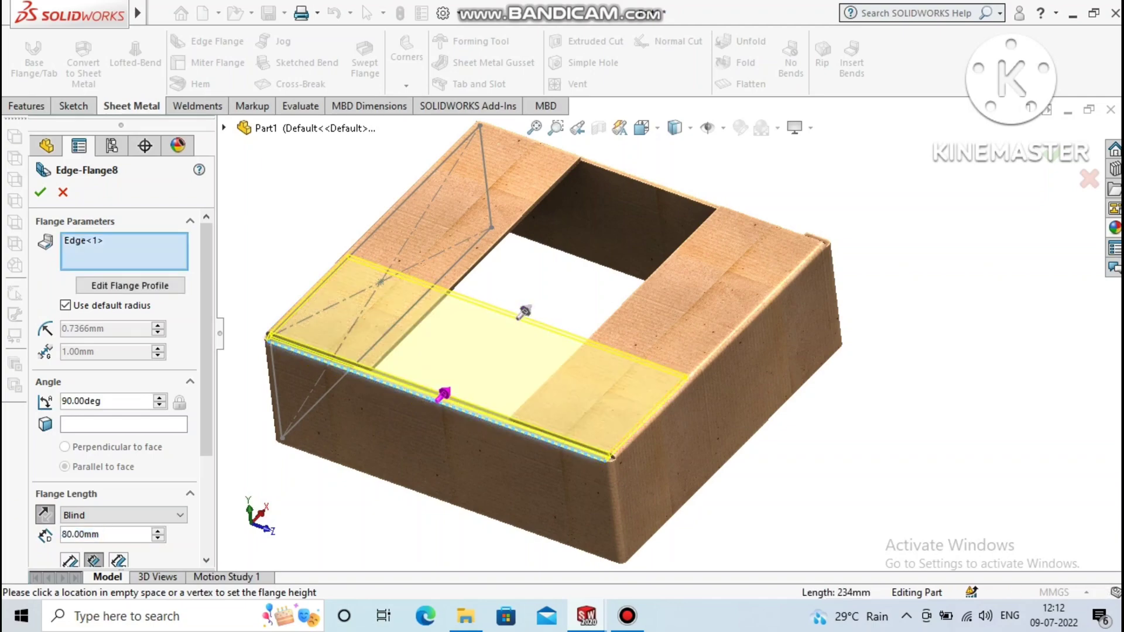
pyautogui.scroll(-2, 466, 389)
pyautogui.scroll(-4, 665, 251)
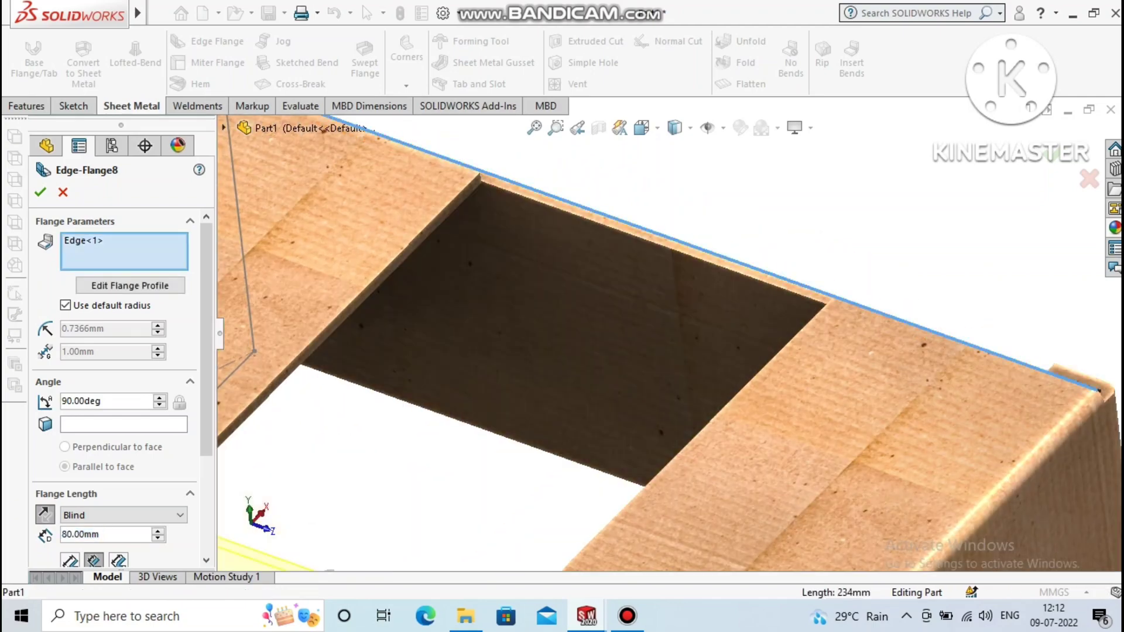
pyautogui.click(665, 250)
pyautogui.scroll(3, 666, 250)
pyautogui.scroll(2, 507, 447)
pyautogui.scroll(3, 507, 448)
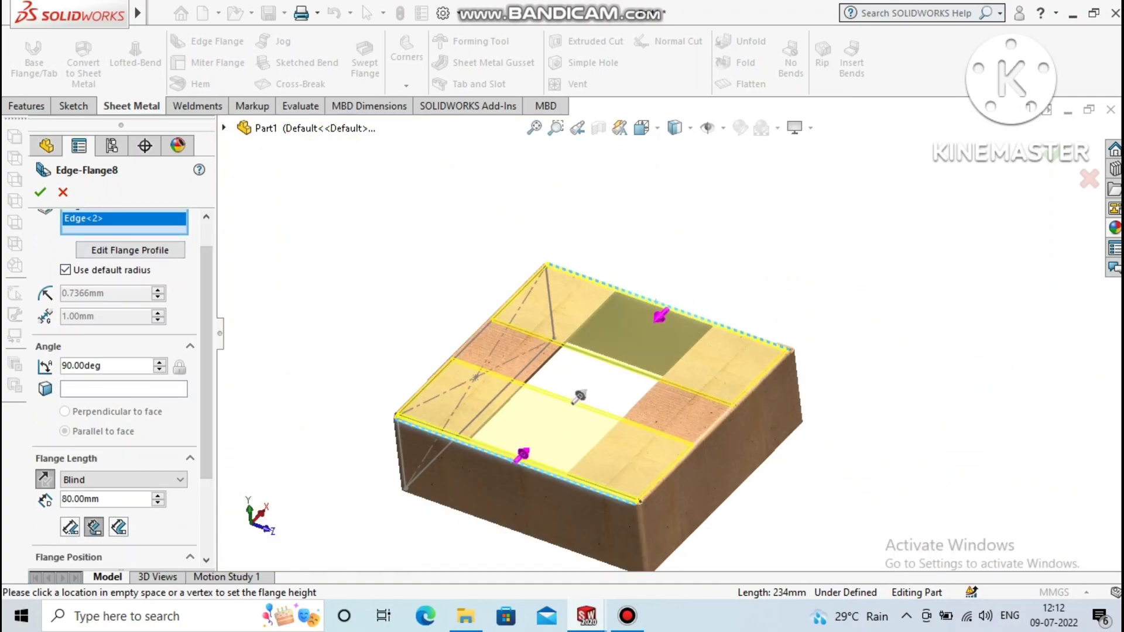
# Step: Give the flange a custom 2 mm bend radius and a 107 mm length
pyautogui.click(65, 270)
pyautogui.press('Tab')
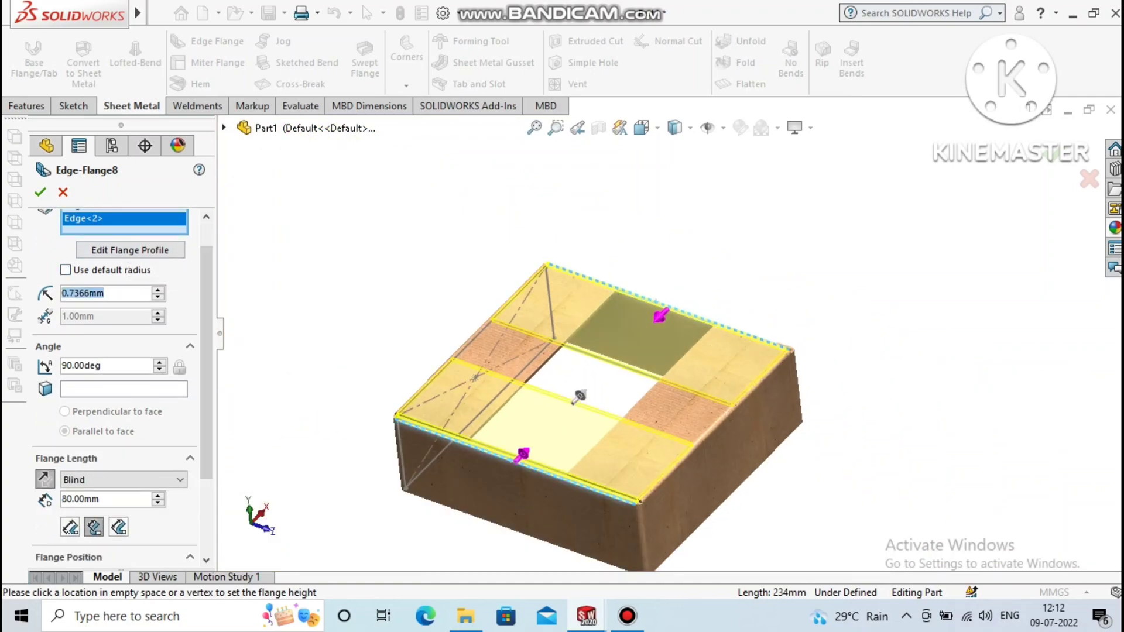
pyautogui.write('2')
pyautogui.press('Return')
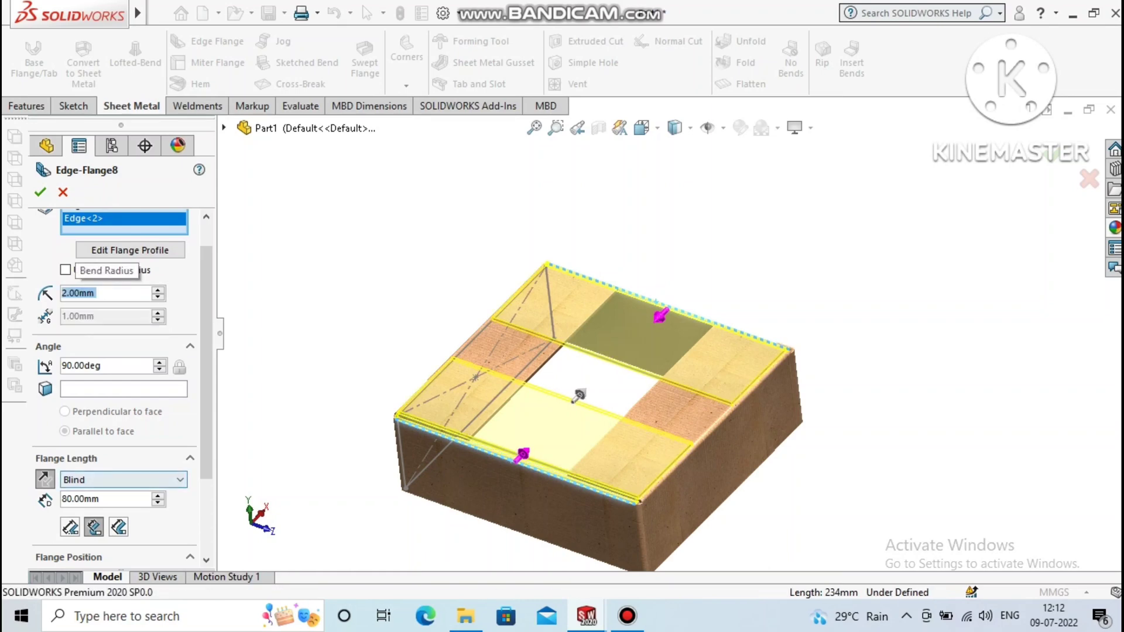
pyautogui.click(105, 498)
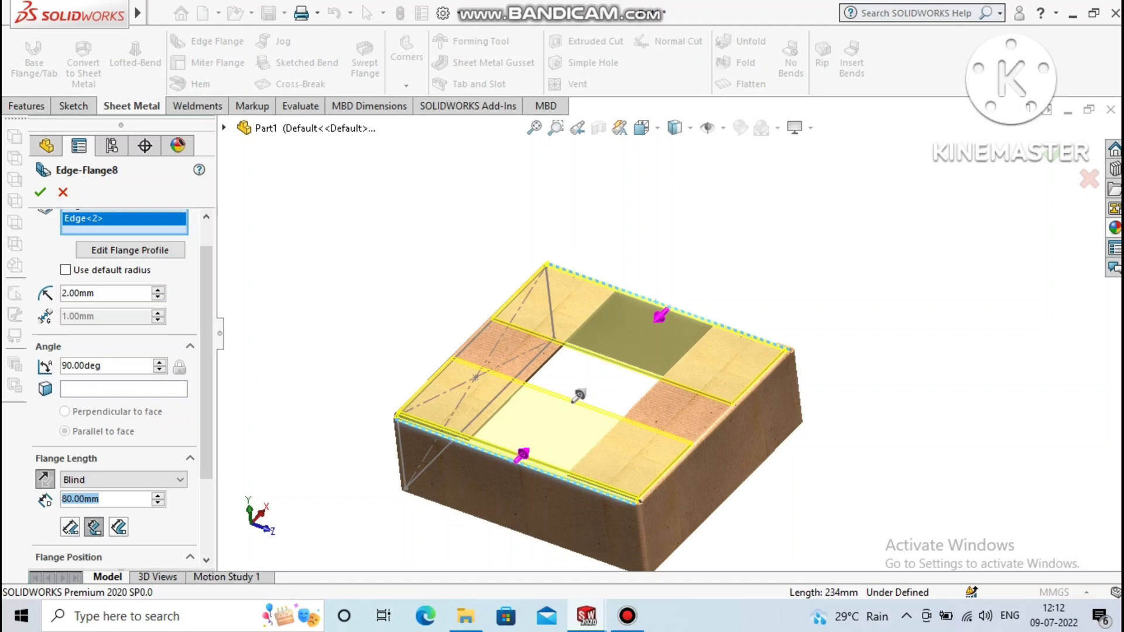
pyautogui.write('107')
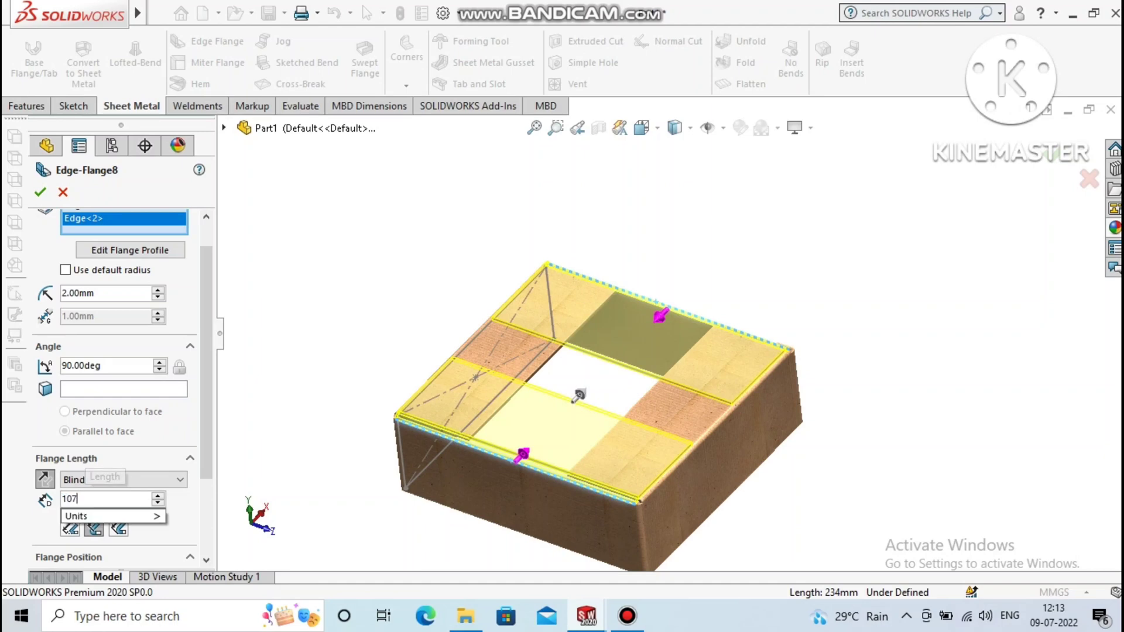
pyautogui.press('Return')
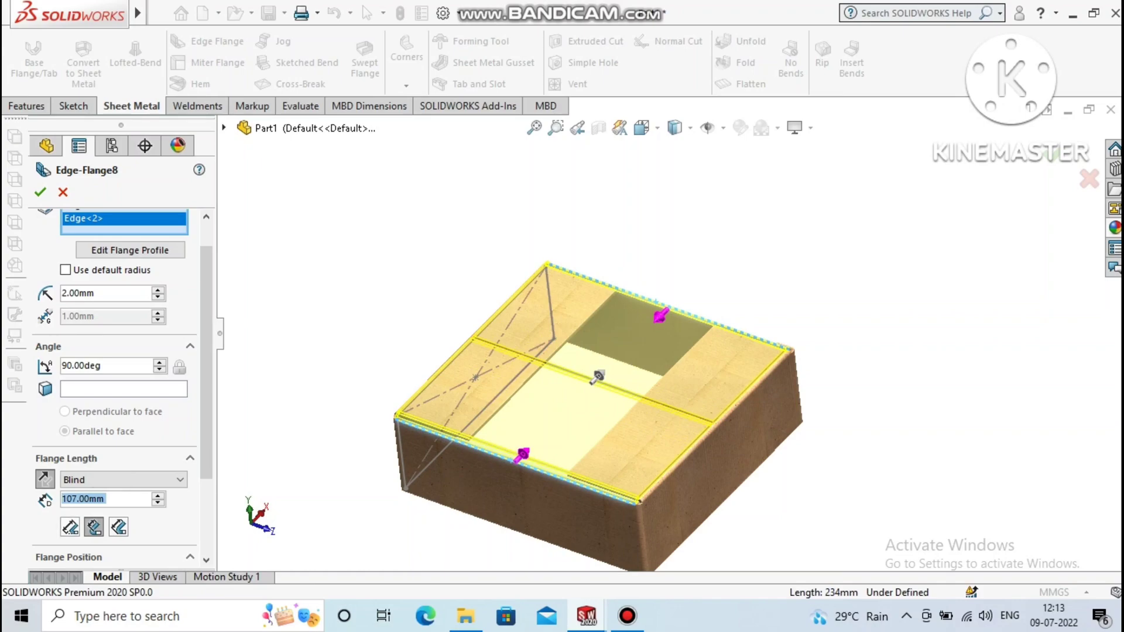
# Step: Check the preview and apply the two 107 mm top flaps as Edge-Flange8
pyautogui.scroll(-3, 596, 378)
pyautogui.scroll(3, 669, 378)
pyautogui.scroll(-5, 369, 225)
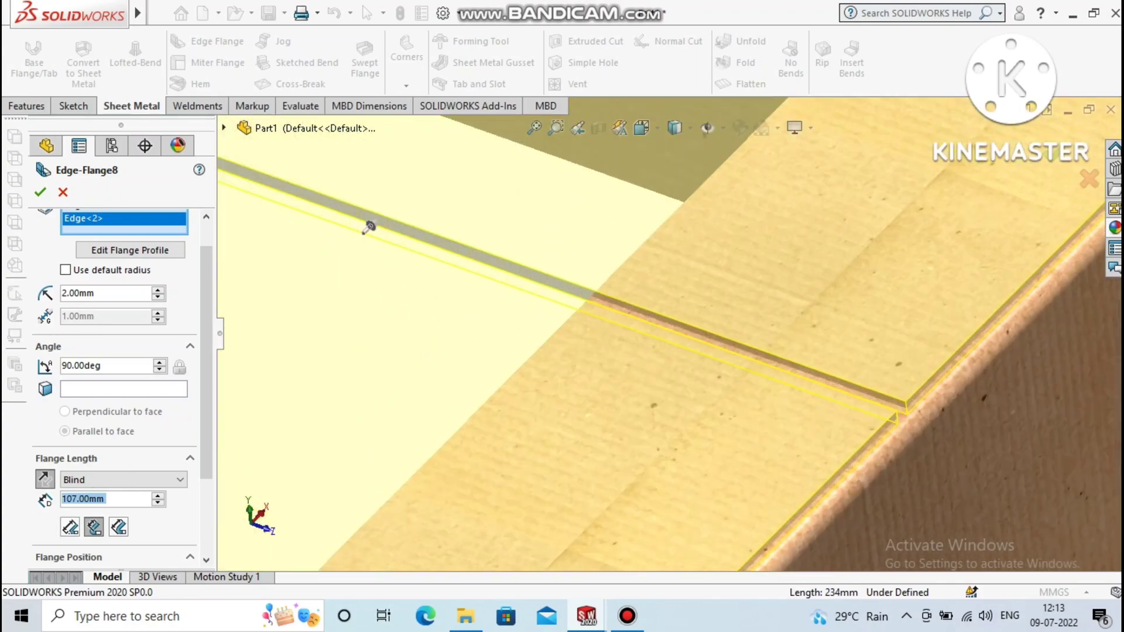
pyautogui.scroll(-2, 369, 226)
pyautogui.scroll(2, 580, 318)
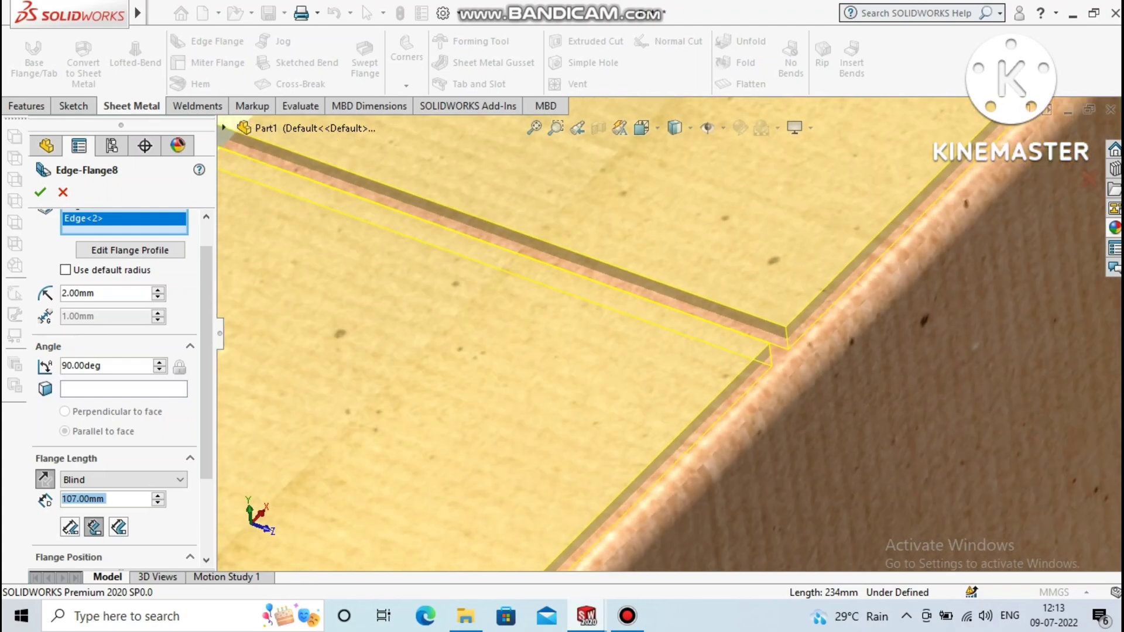
pyautogui.scroll(2, 268, 175)
pyautogui.scroll(3, 268, 175)
pyautogui.scroll(5, 514, 263)
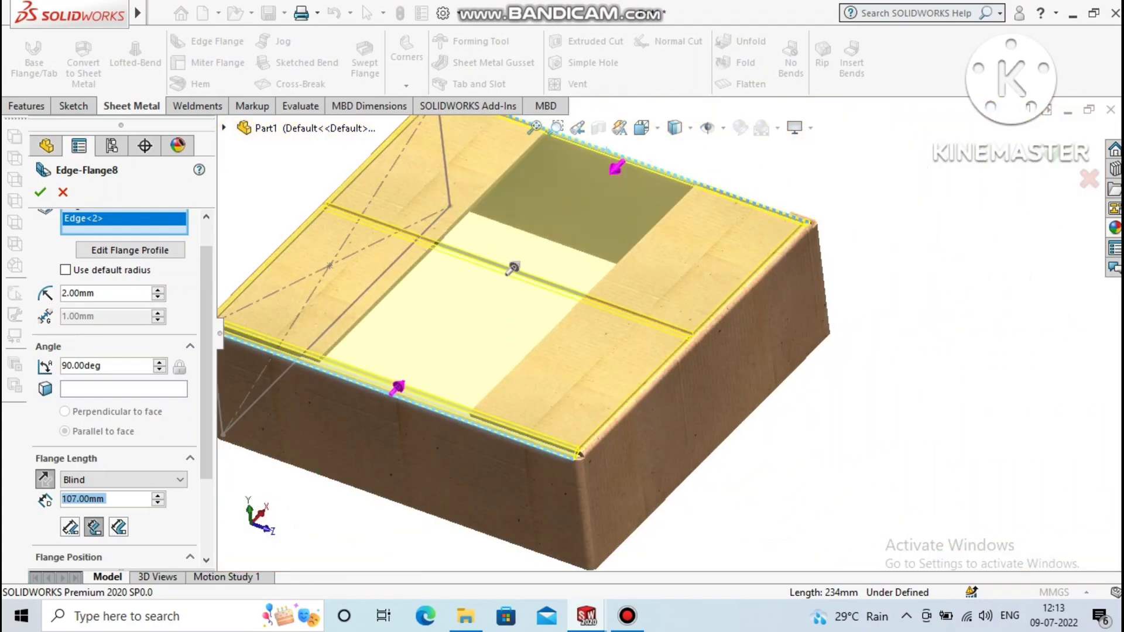
pyautogui.press('Return')
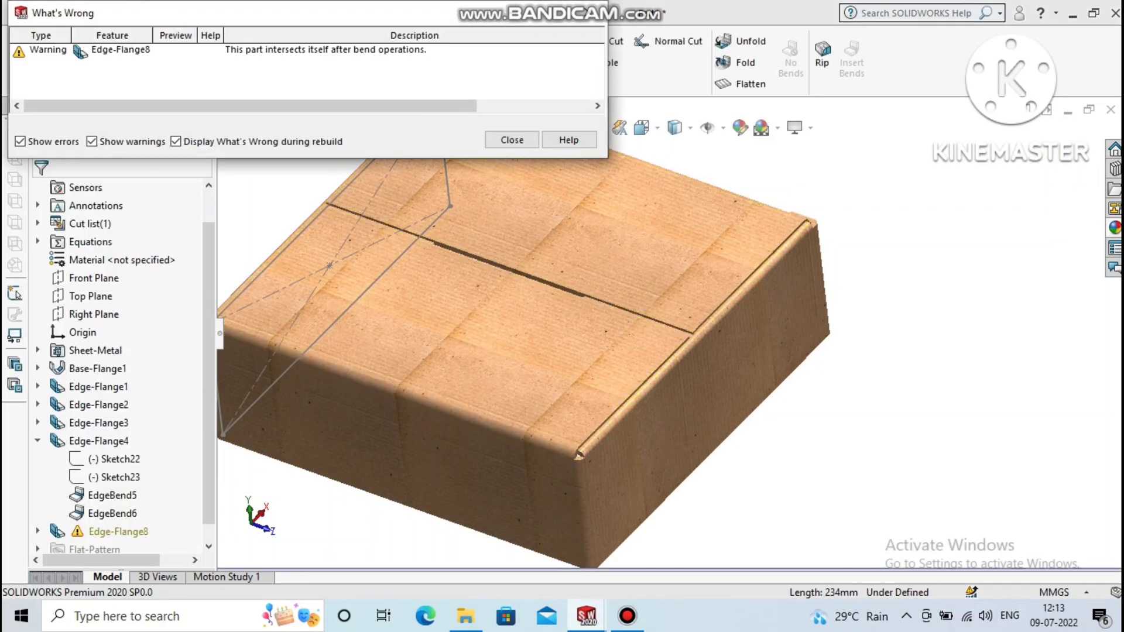
# Step: Dismiss the self-intersection warning and rotate the view to look down into the box
pyautogui.scroll(2, 527, 328)
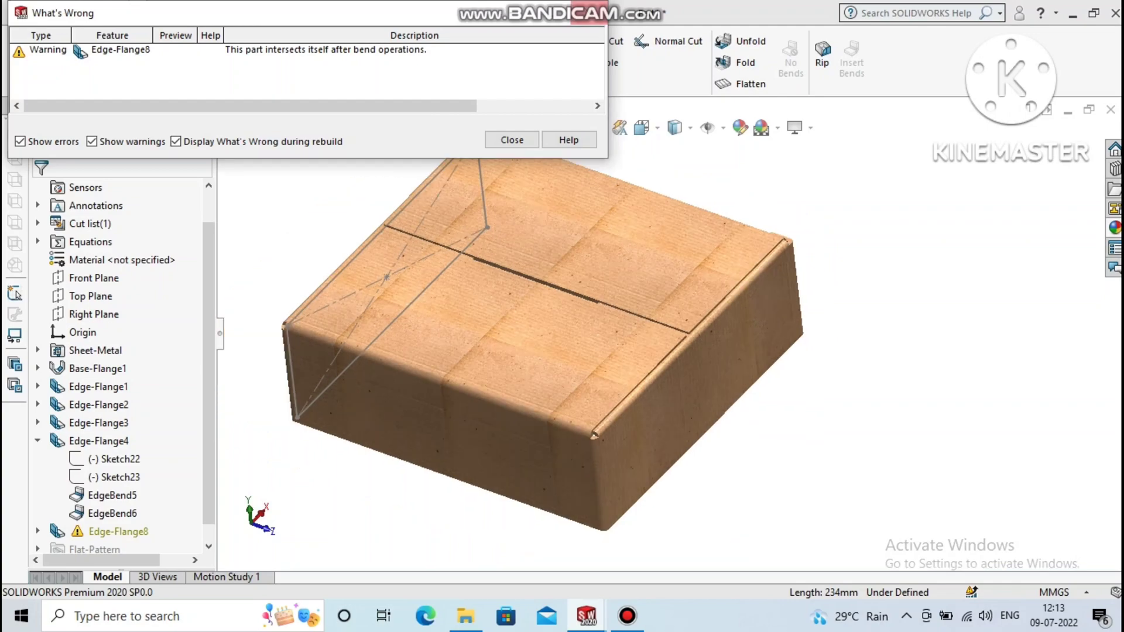
pyautogui.press('Escape')
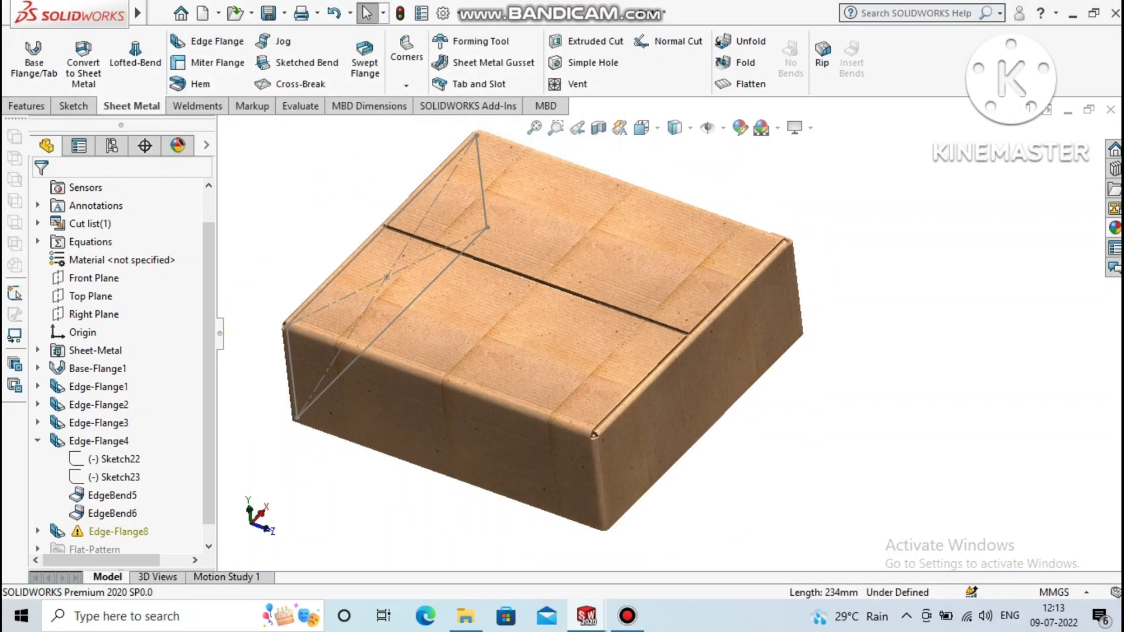
pyautogui.press('Down')
pyautogui.press('Down')
pyautogui.press('Down')
pyautogui.press('Down')
pyautogui.press('Down')
pyautogui.press('Down')
pyautogui.press('Down')
pyautogui.press('Down')
pyautogui.press('Down')
pyautogui.press('Down')
pyautogui.press('Down')
pyautogui.press('Down')
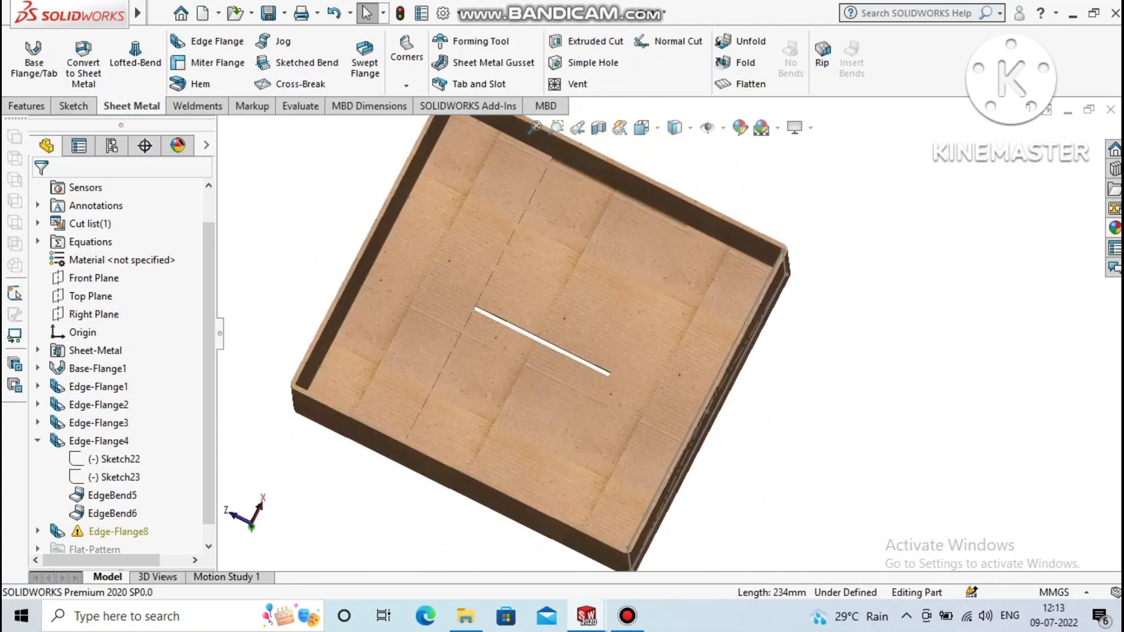
pyautogui.press('Down')
pyautogui.press('Down')
pyautogui.press('Down')
pyautogui.press('Down')
pyautogui.press('Down')
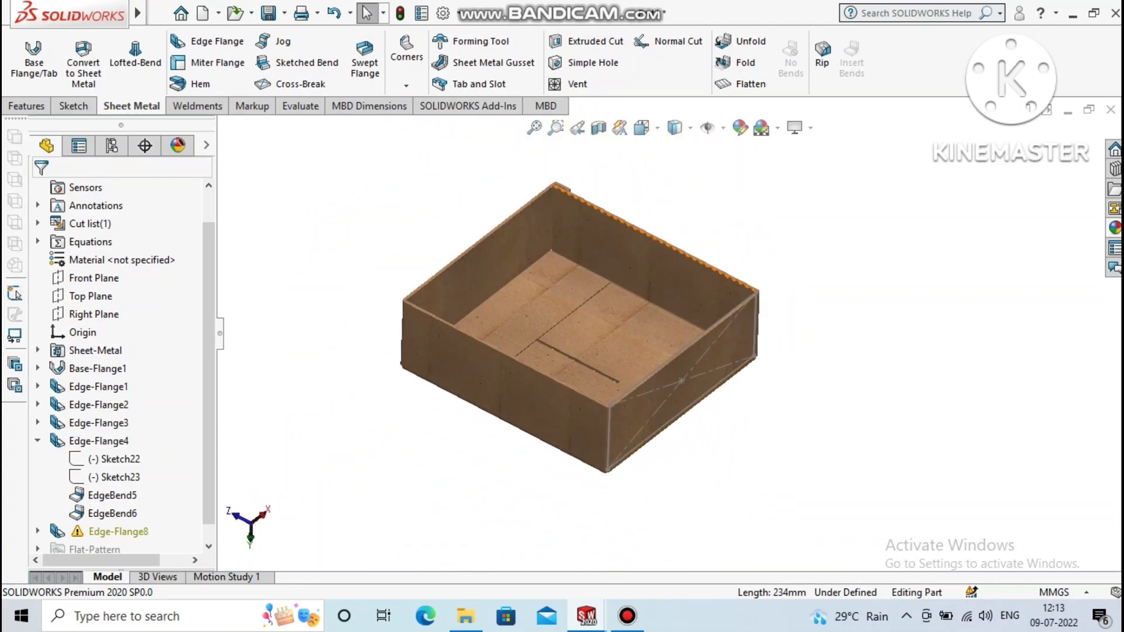
pyautogui.scroll(-2, 561, 334)
pyautogui.scroll(-2, 562, 333)
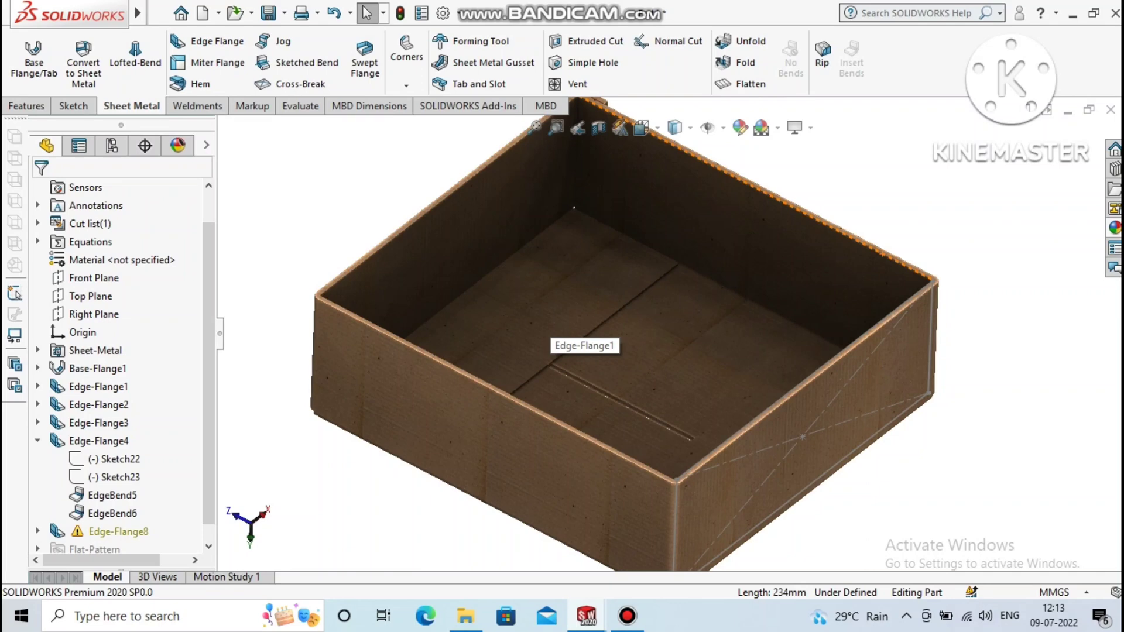
pyautogui.scroll(1, 661, 339)
pyautogui.scroll(1, 662, 339)
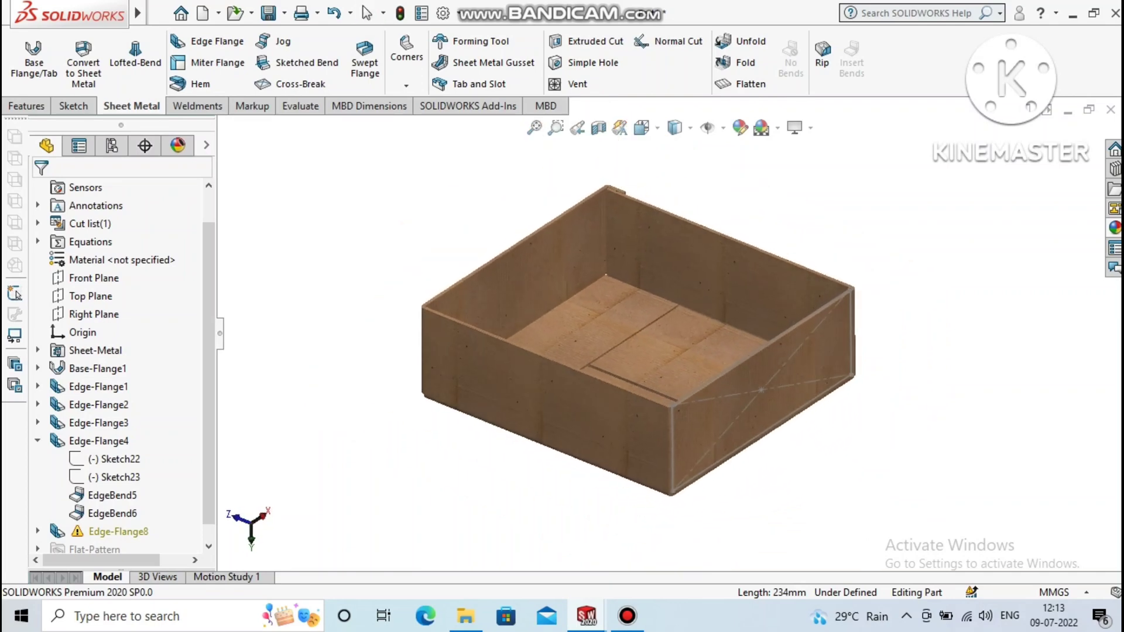
pyautogui.press('Up')
pyautogui.hotkey('shift', 'z')
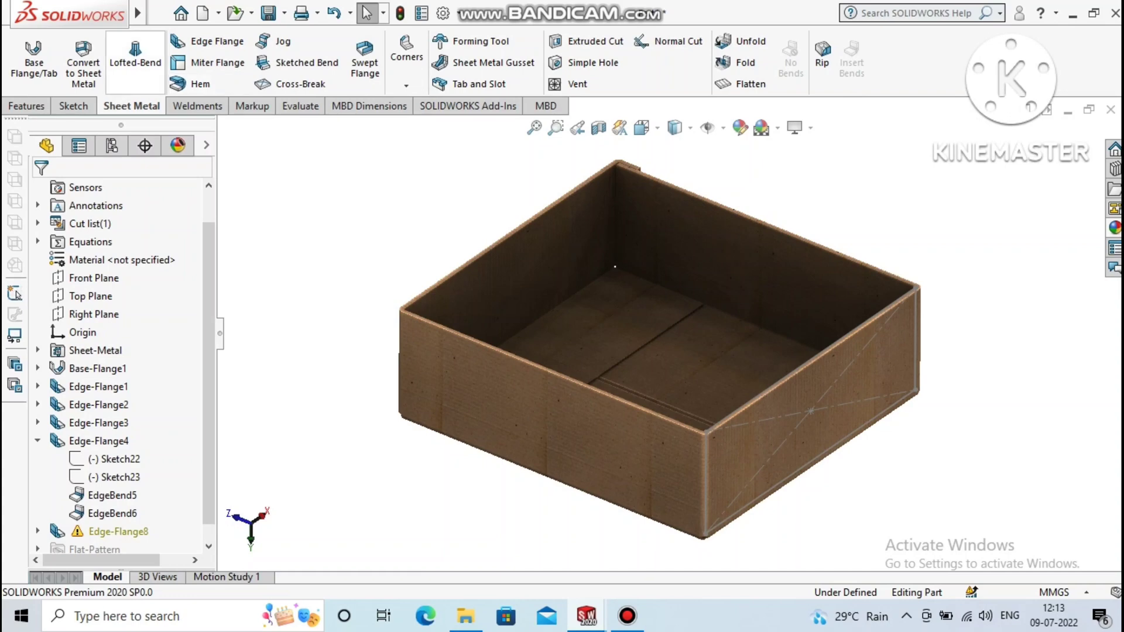
# Step: Begin a new Edge Flange feature from the Sheet Metal tab
pyautogui.click(159, 13)
pyautogui.press('Escape')
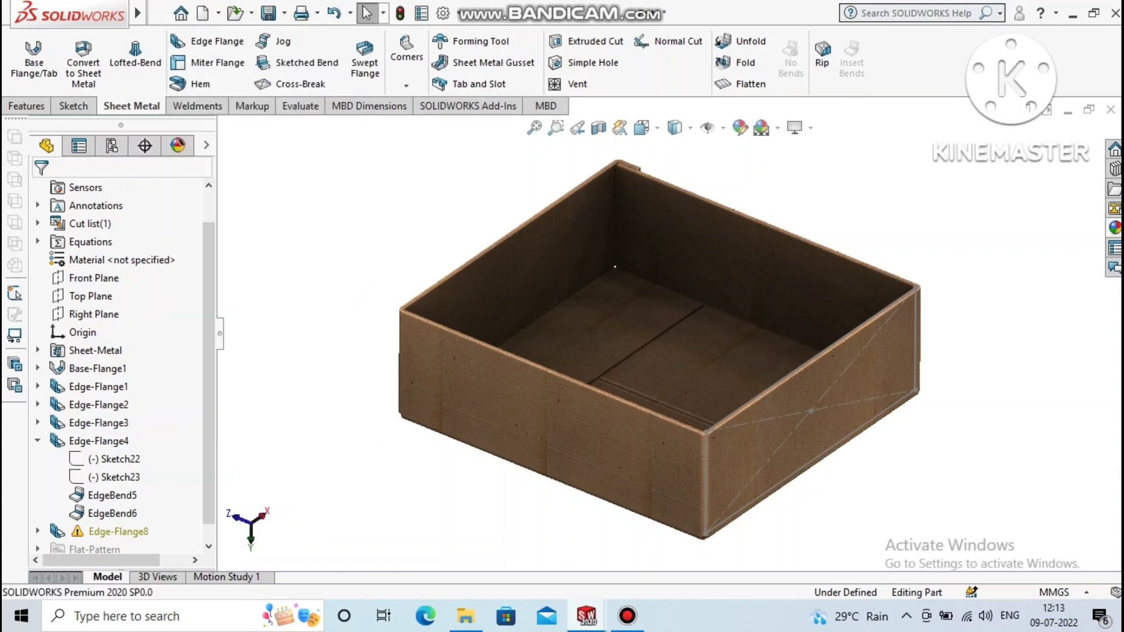
pyautogui.click(210, 41)
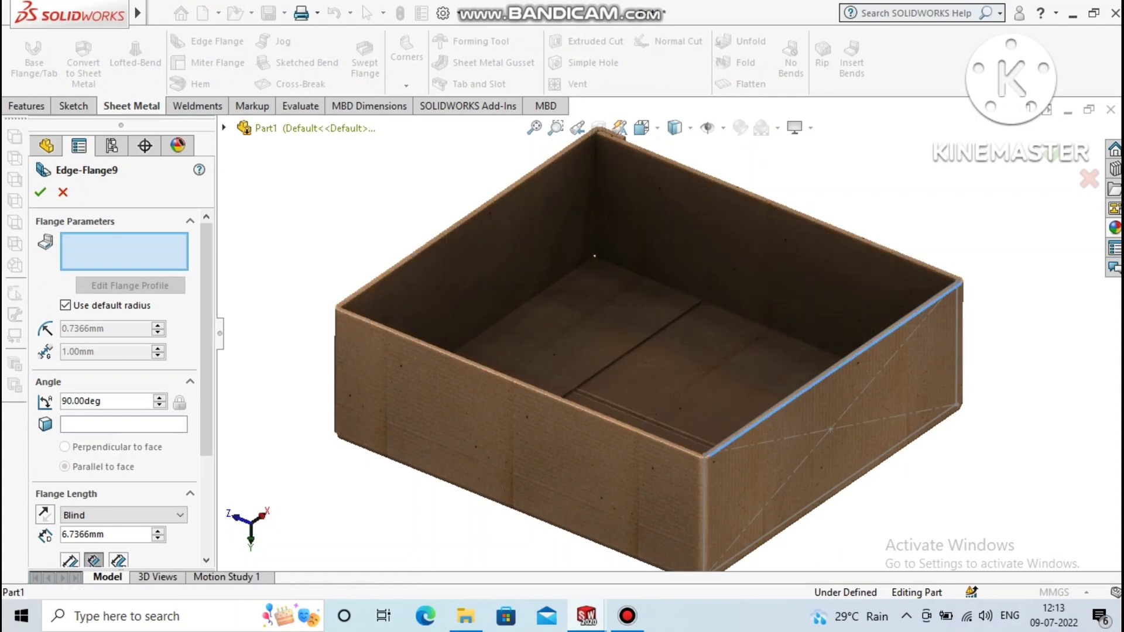
# Step: Select the right top edge and the far top edge for two flaps
pyautogui.click(847, 370)
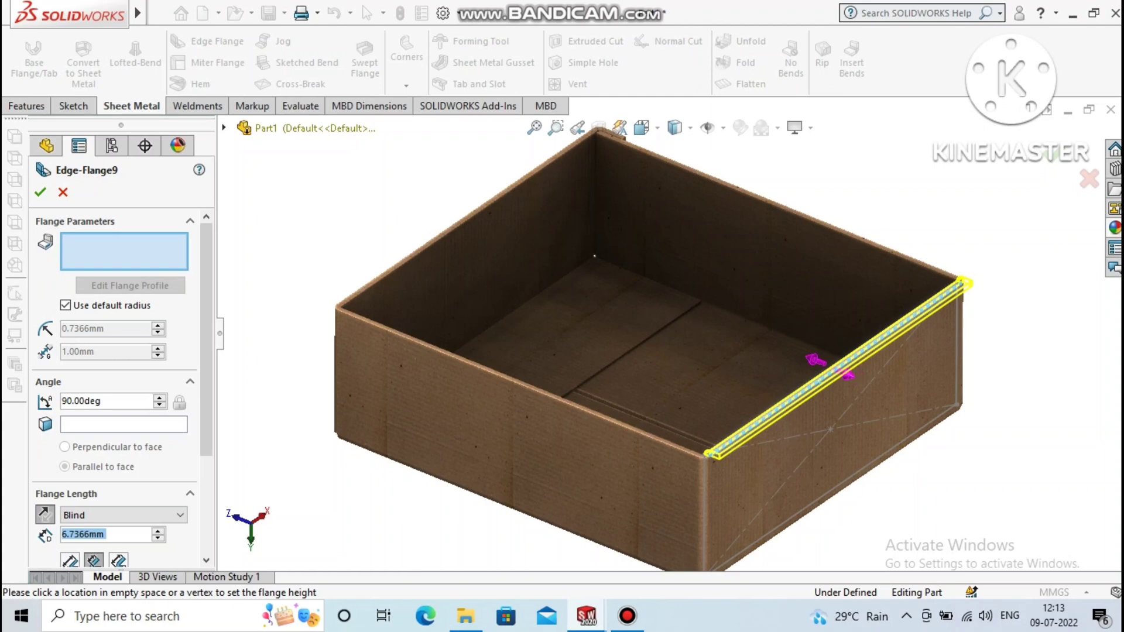
pyautogui.click(831, 367)
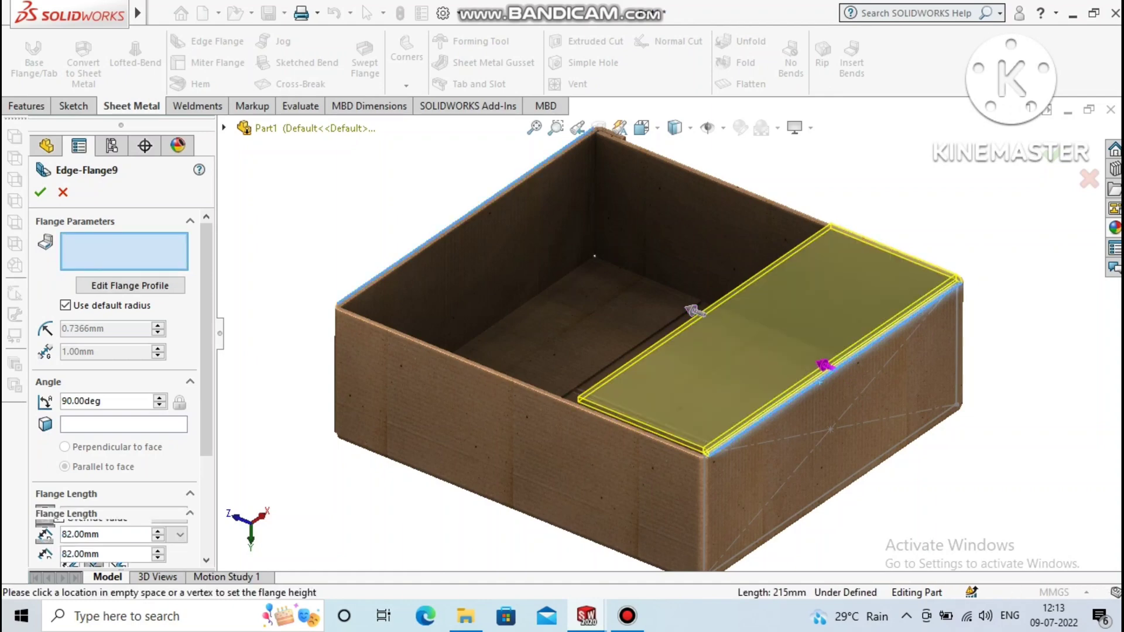
pyautogui.click(477, 221)
pyautogui.scroll(2, 693, 311)
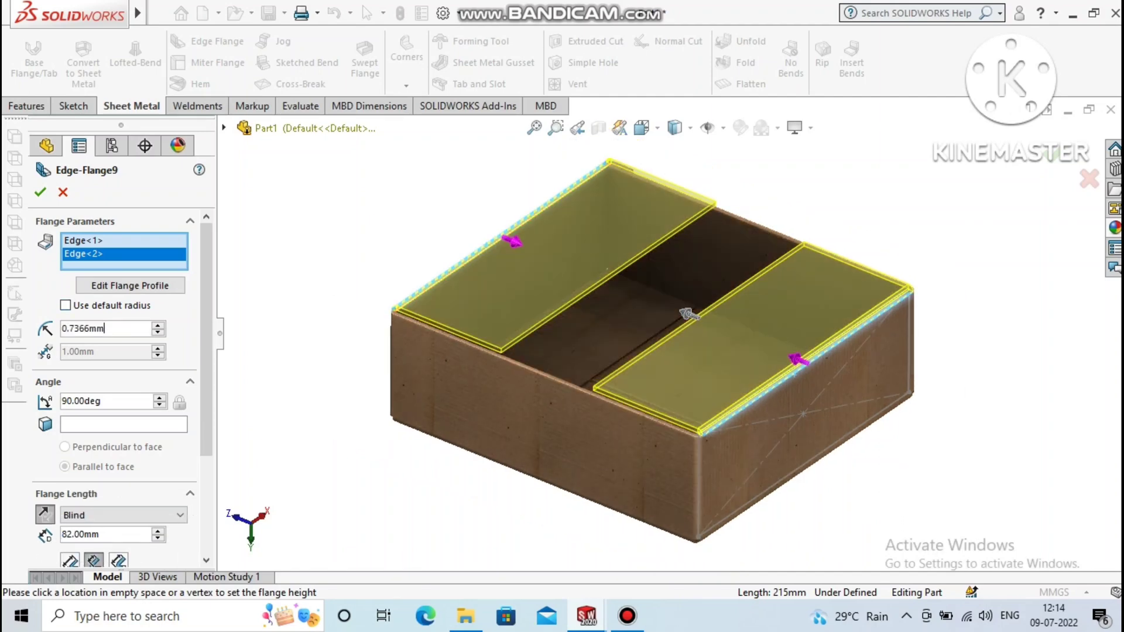
# Step: Set a custom 0.5 mm bend radius and a 70 mm Blind flap length
pyautogui.click(65, 305)
pyautogui.write('.')
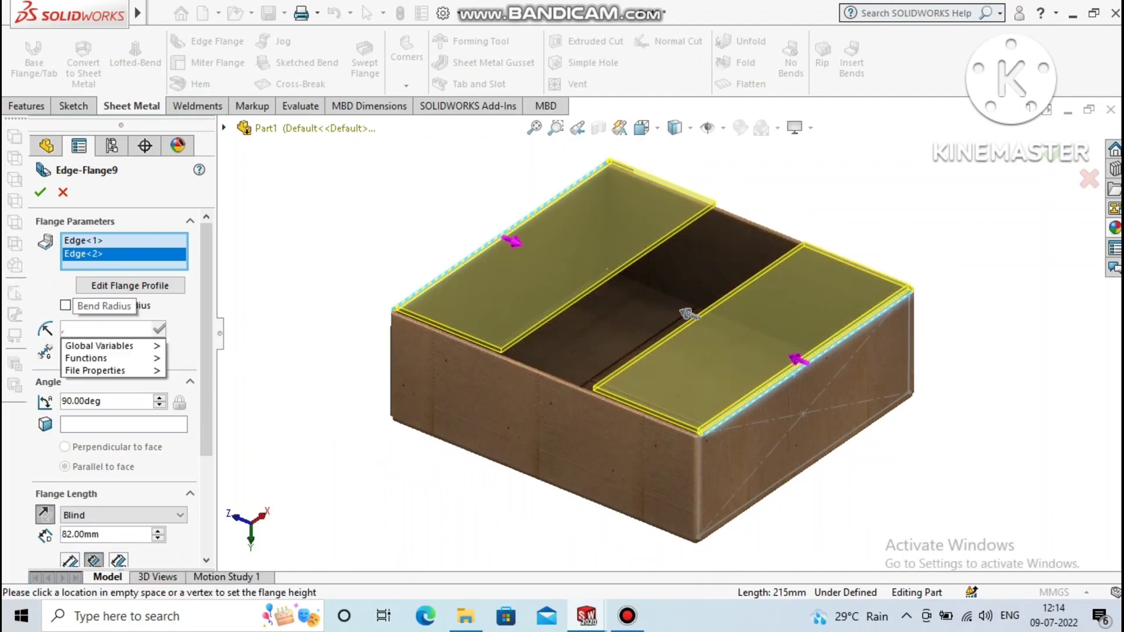
pyautogui.write('5')
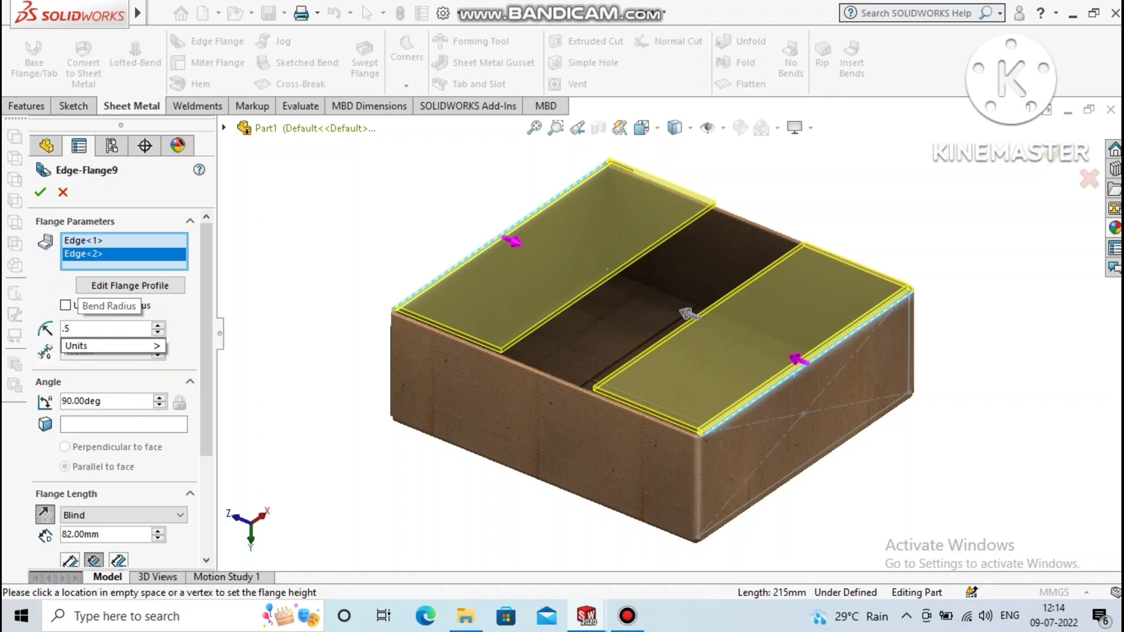
pyautogui.press('Return')
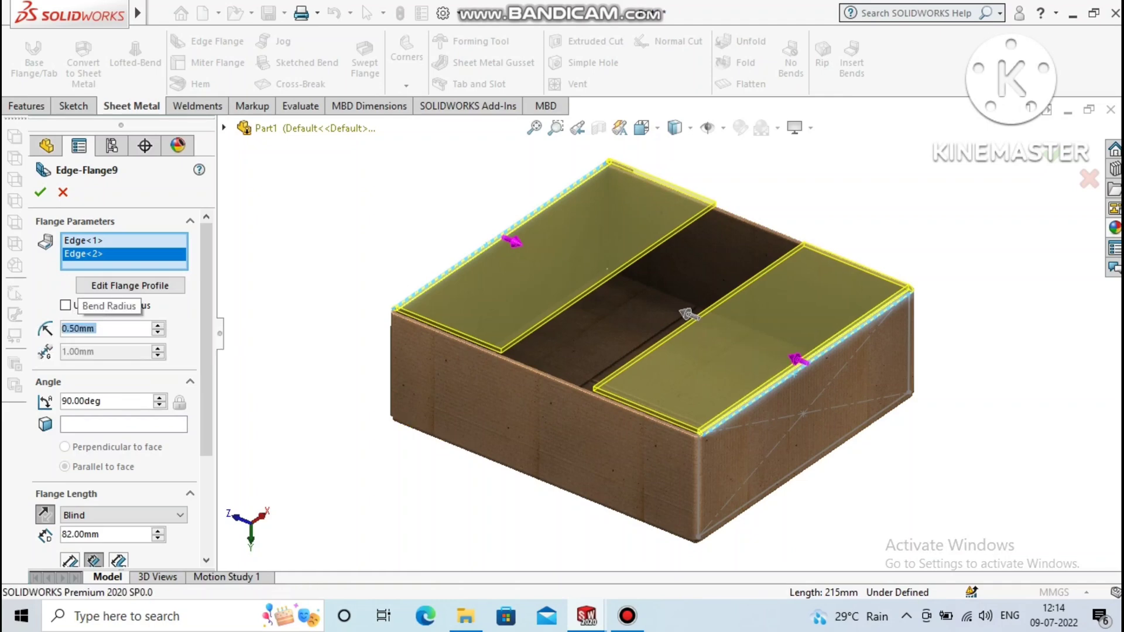
pyautogui.scroll(-3, 689, 315)
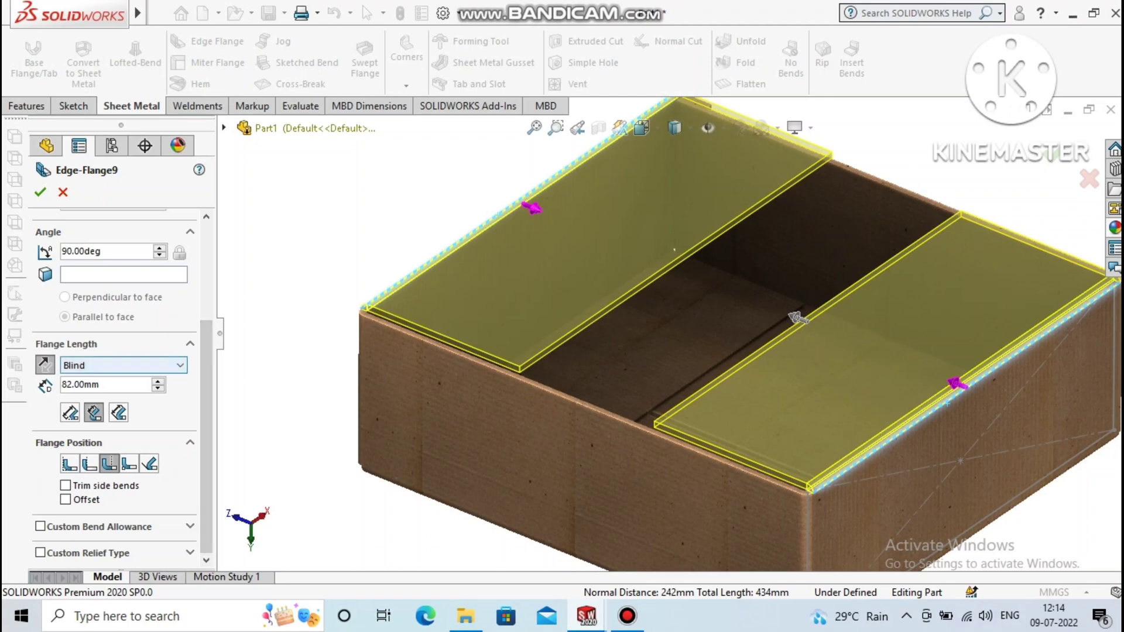
pyautogui.doubleClick(80, 384)
pyautogui.write('70')
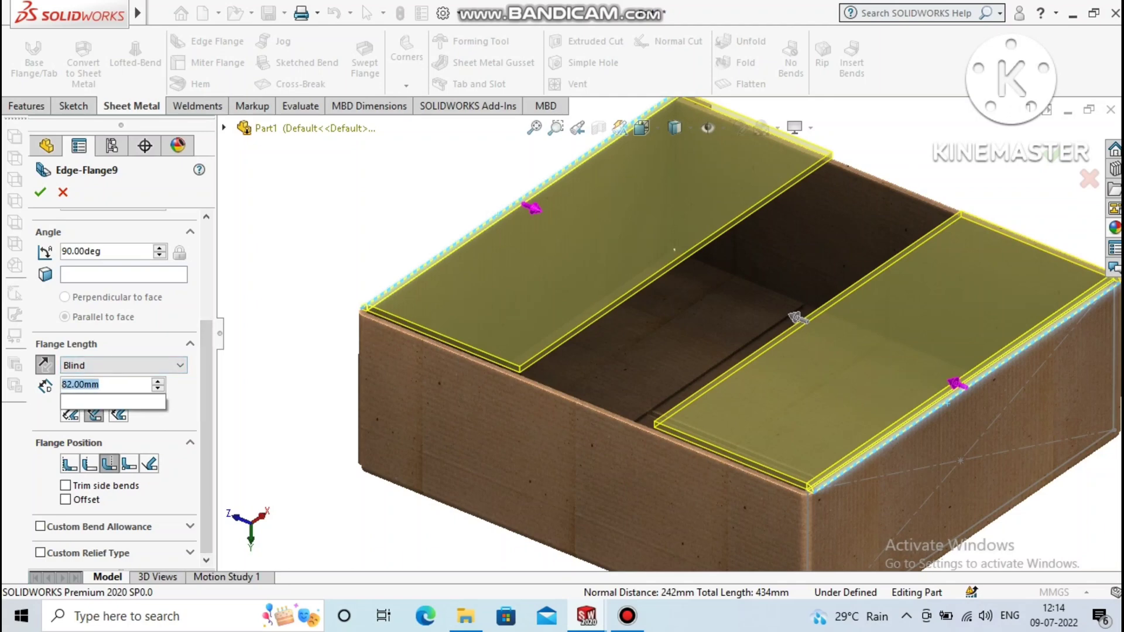
pyautogui.press('Return')
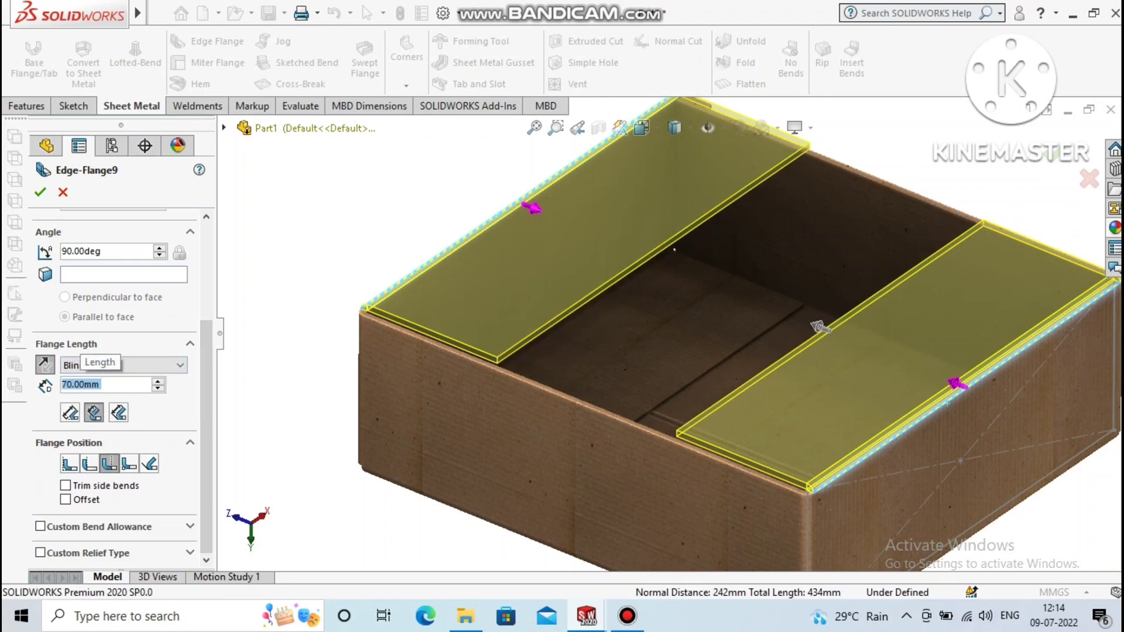
# Step: Open the flap's Edit Flange Profile sketch
pyautogui.scroll(1, 819, 327)
pyautogui.scroll(3, 815, 323)
pyautogui.scroll(-2, 796, 351)
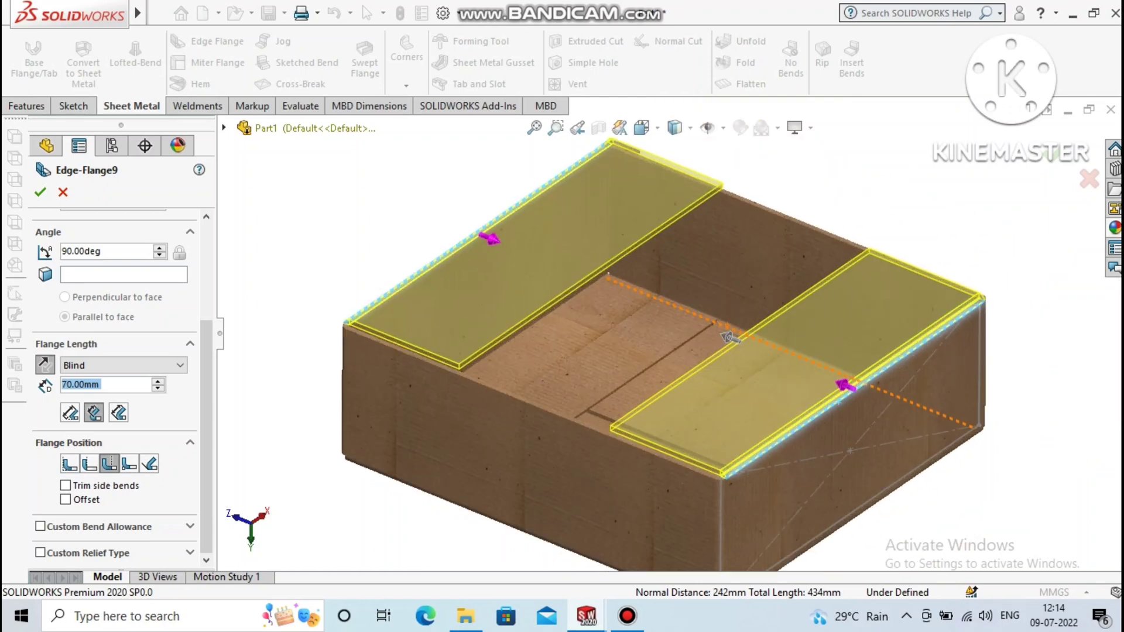
pyautogui.scroll(-2, 708, 326)
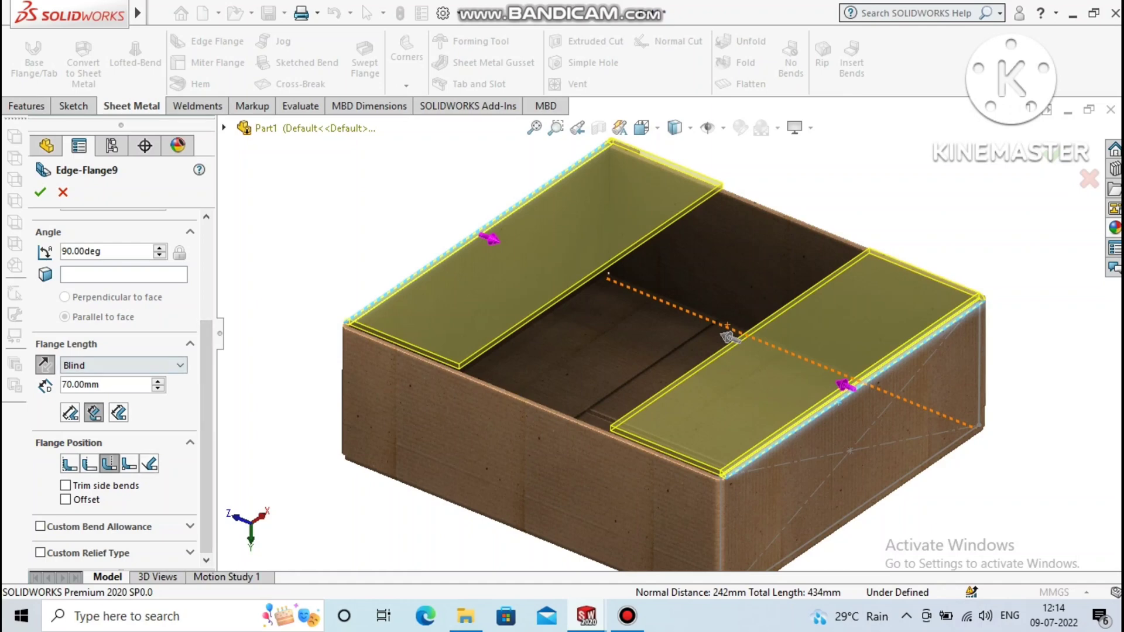
pyautogui.scroll(4, 117, 387)
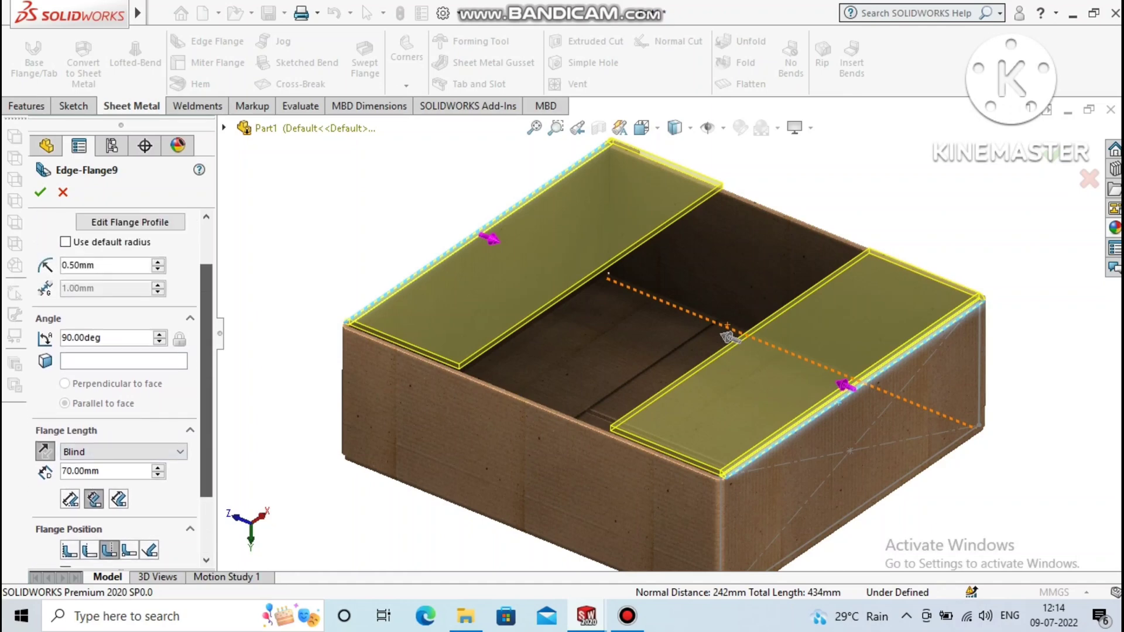
pyautogui.scroll(1, 117, 387)
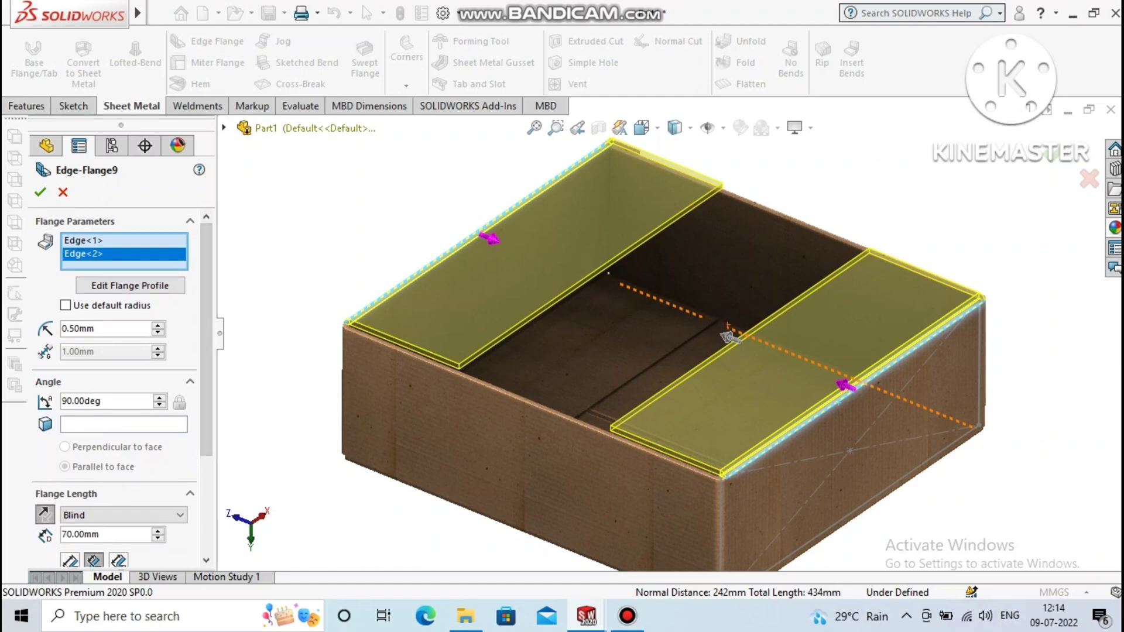
pyautogui.click(130, 285)
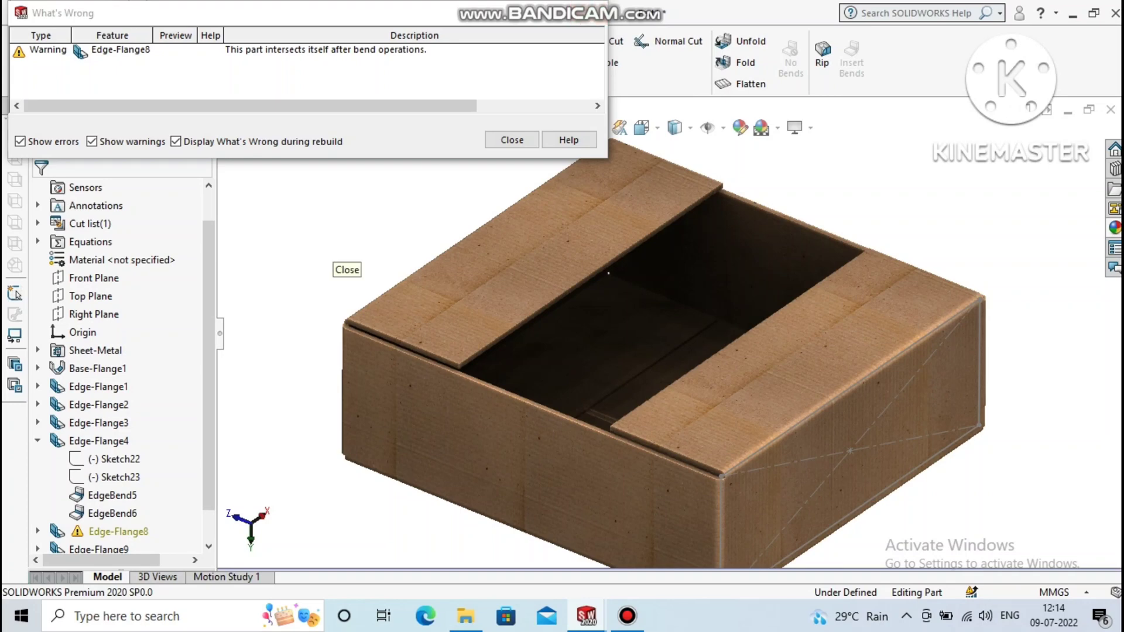
# Step: Dismiss the rebuild warning, edit Edge-Flange9, and open Edge<1>'s flange profile sketch
pyautogui.click(511, 140)
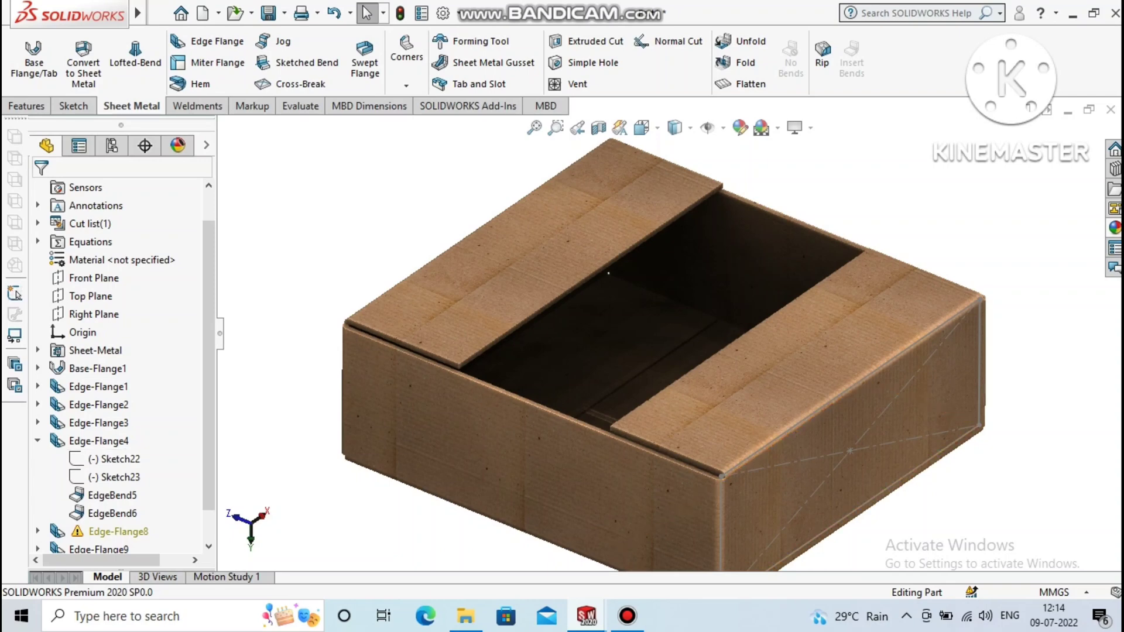
pyautogui.click(608, 273)
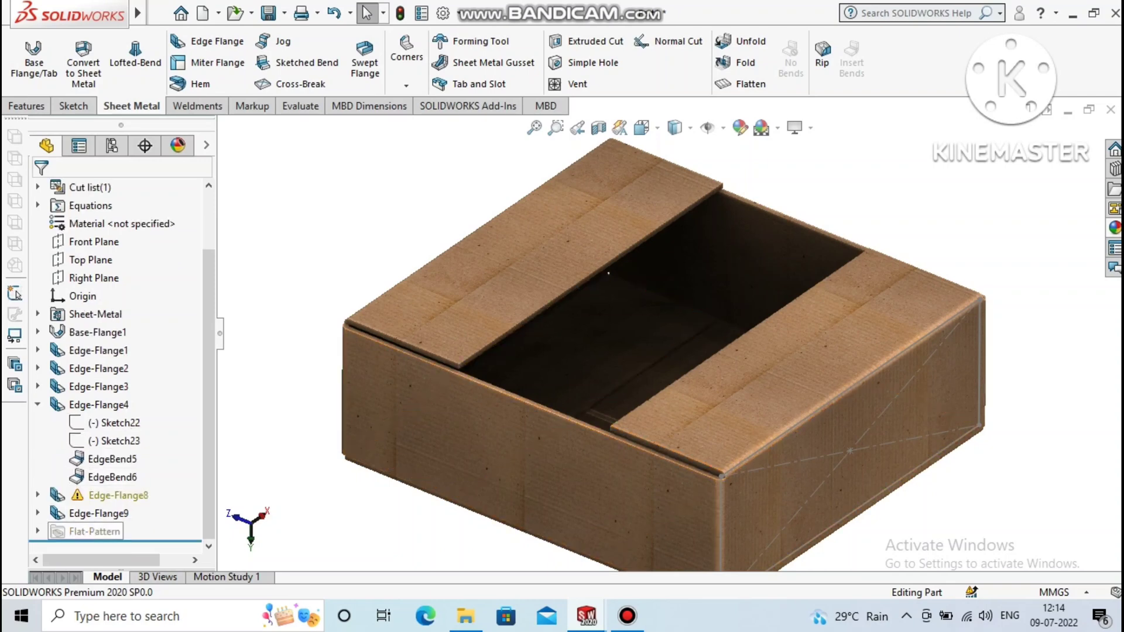
pyautogui.rightClick(105, 513)
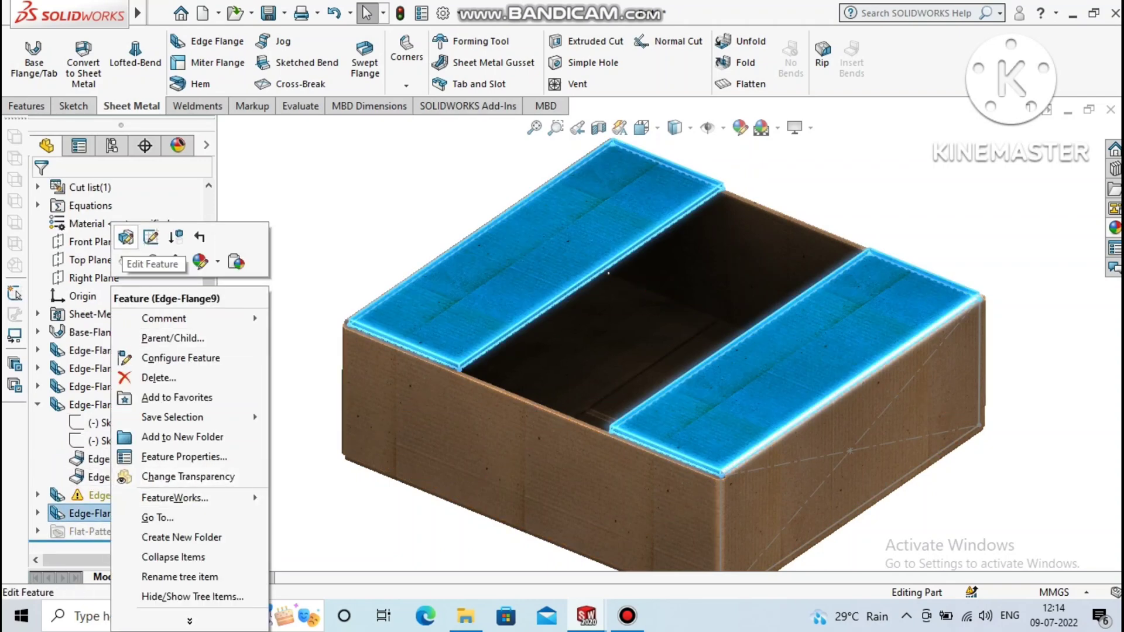
pyautogui.click(149, 477)
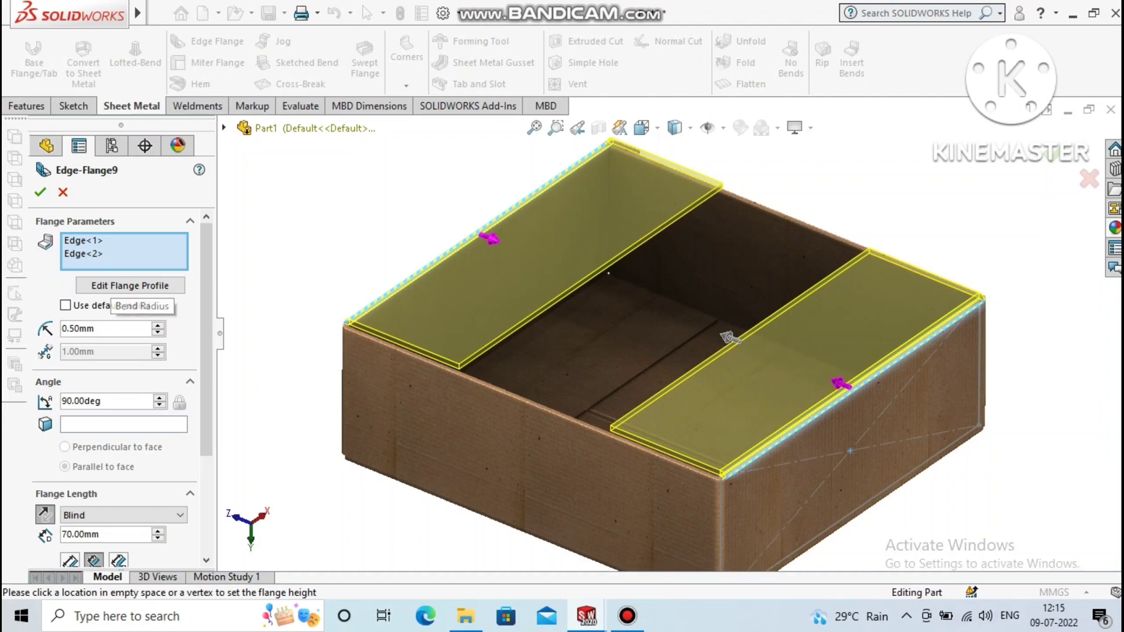
pyautogui.click(83, 240)
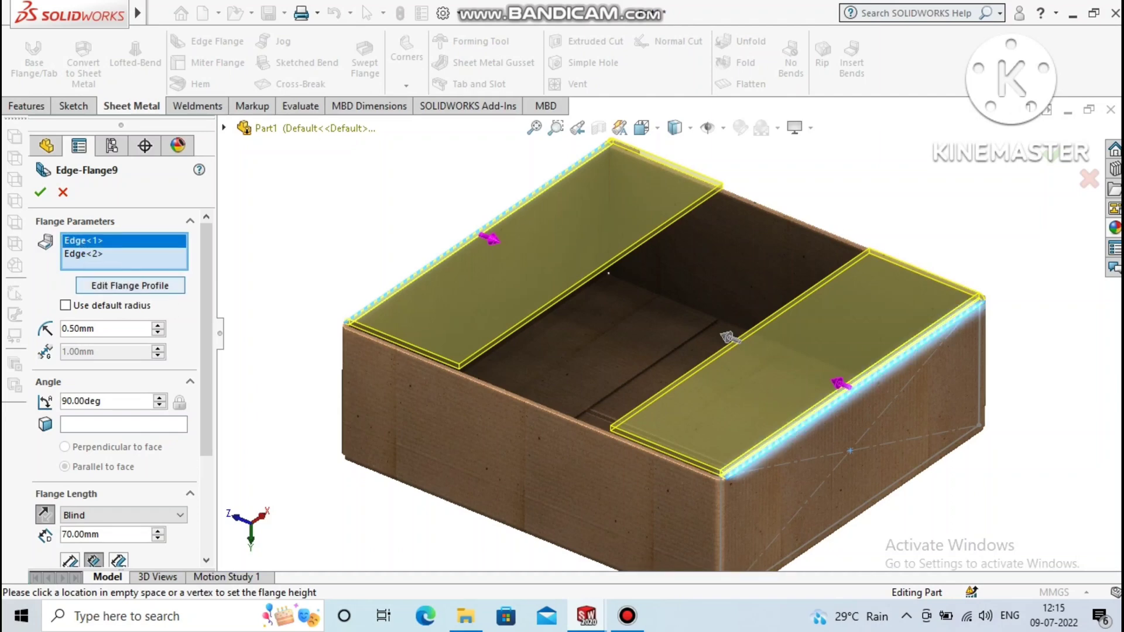
pyautogui.click(130, 285)
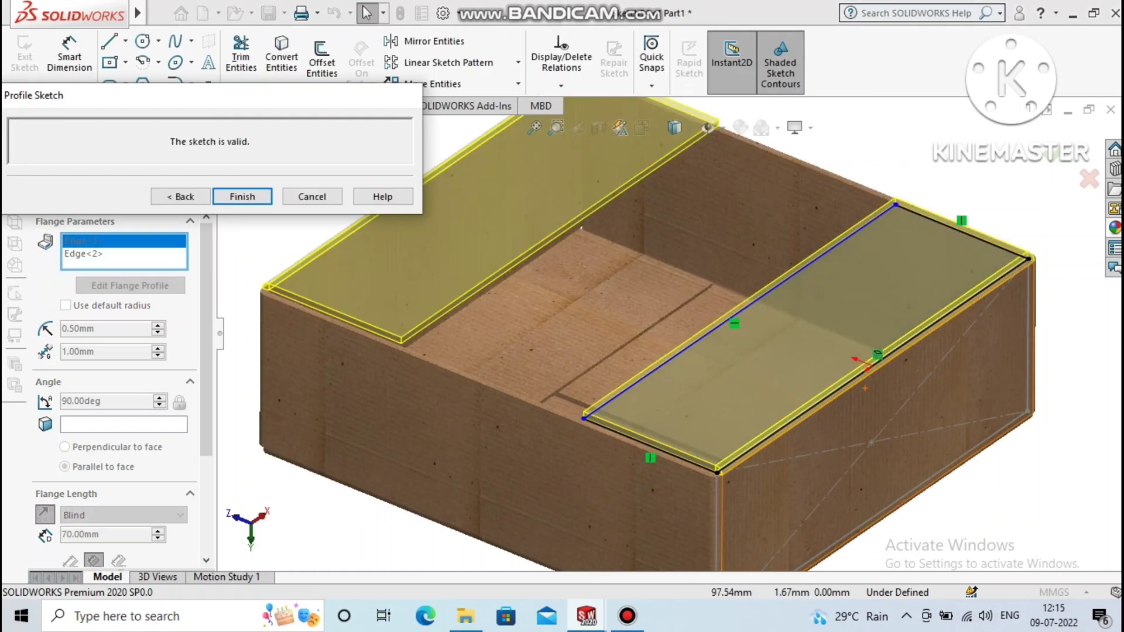
# Step: Orbit and zoom the box to inspect the flap profile sketch from above
pyautogui.moveTo(644, 351)
pyautogui.mouseDown(button='middle')
pyautogui.moveTo(586, 363)
pyautogui.moveTo(644, 380)
pyautogui.moveTo(632, 363)
pyautogui.moveTo(644, 321)
pyautogui.moveTo(644, 375)
pyautogui.moveTo(620, 386)
pyautogui.moveTo(602, 375)
pyautogui.mouseUp(button='middle')
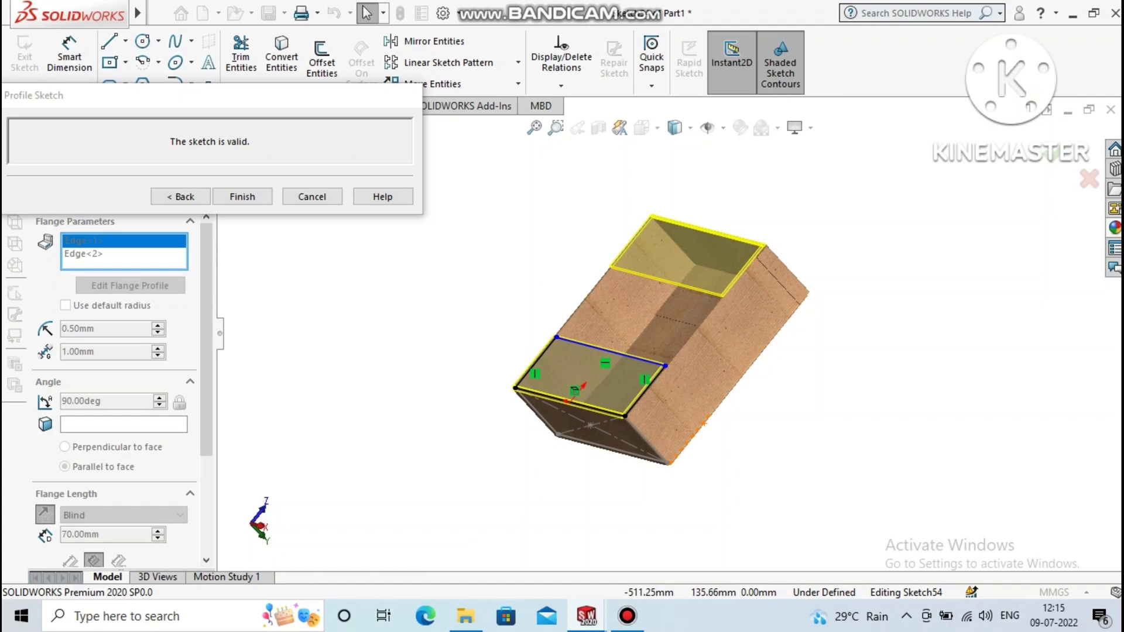
pyautogui.moveTo(699, 424); pyautogui.dragTo(568, 465, button='middle')
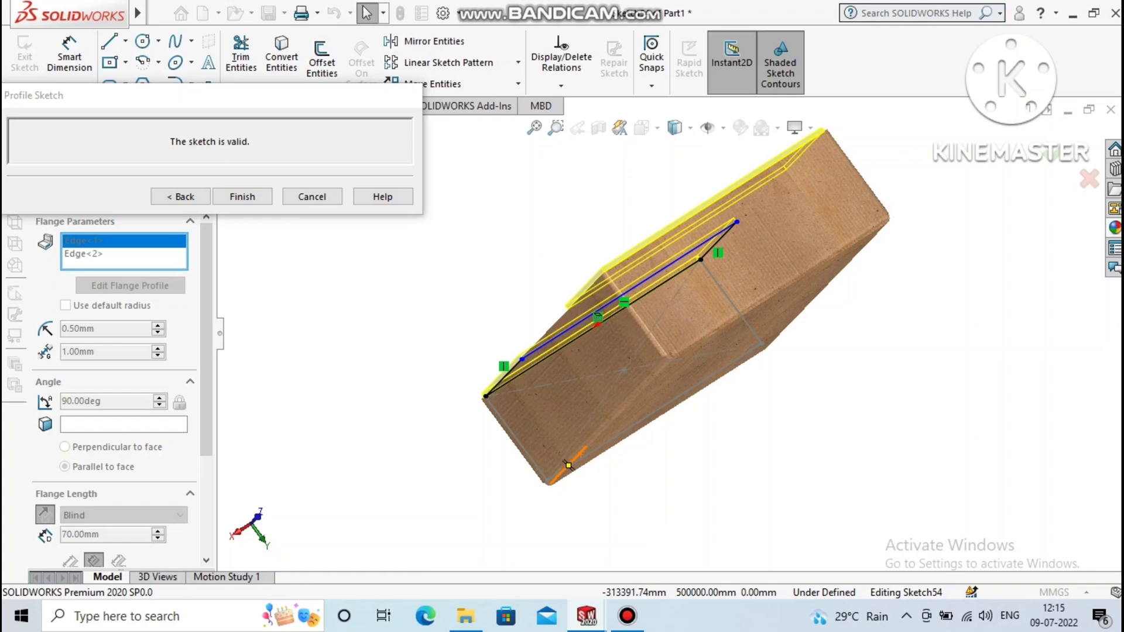
pyautogui.moveTo(567, 465); pyautogui.dragTo(602, 351, button='middle')
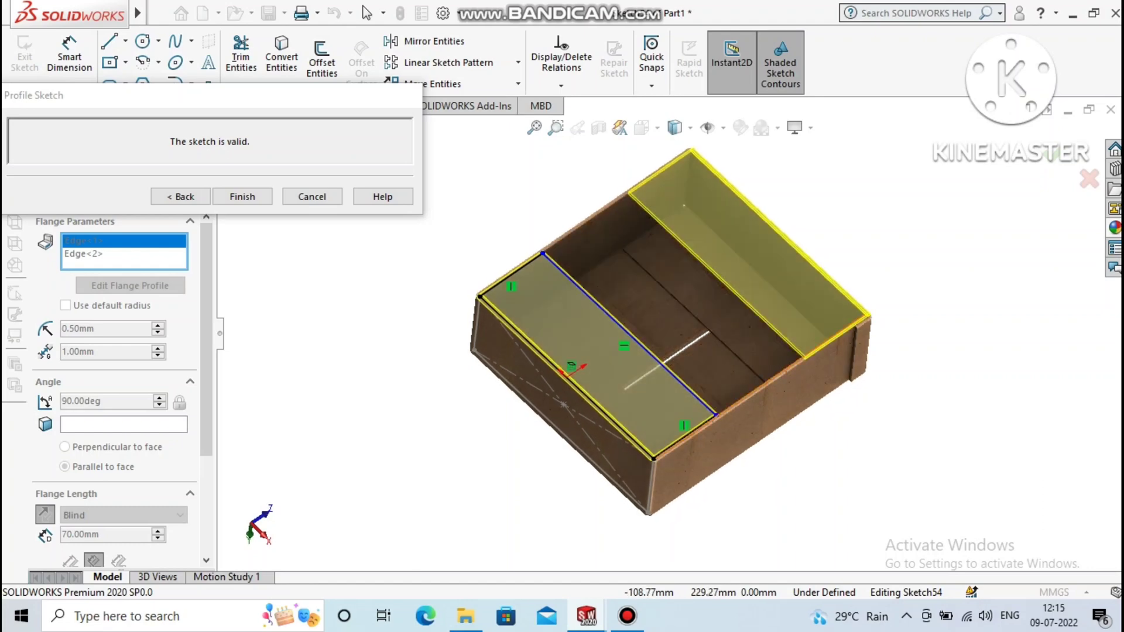
pyautogui.moveTo(673, 374); pyautogui.dragTo(730, 398, button='middle')
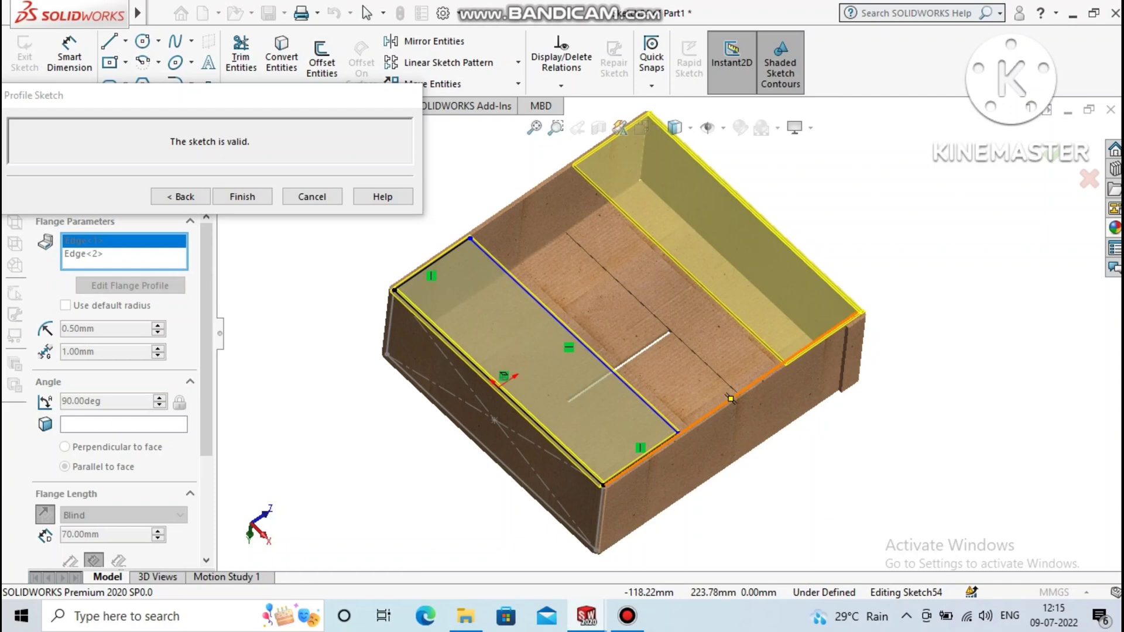
pyautogui.scroll(-2, 691, 304)
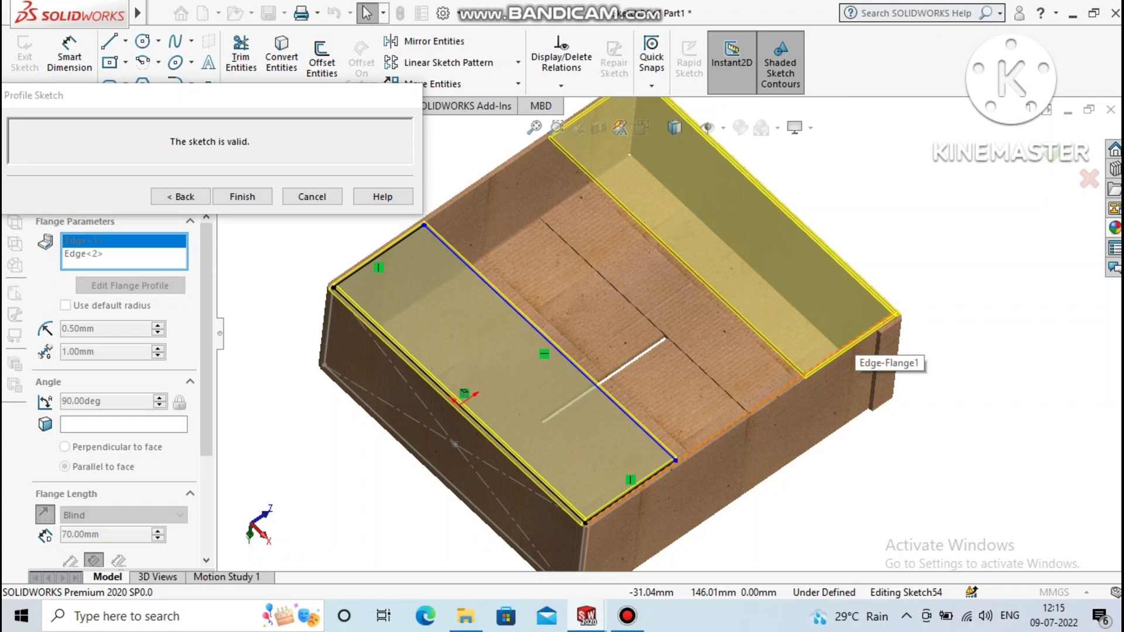
pyautogui.scroll(-2, 689, 301)
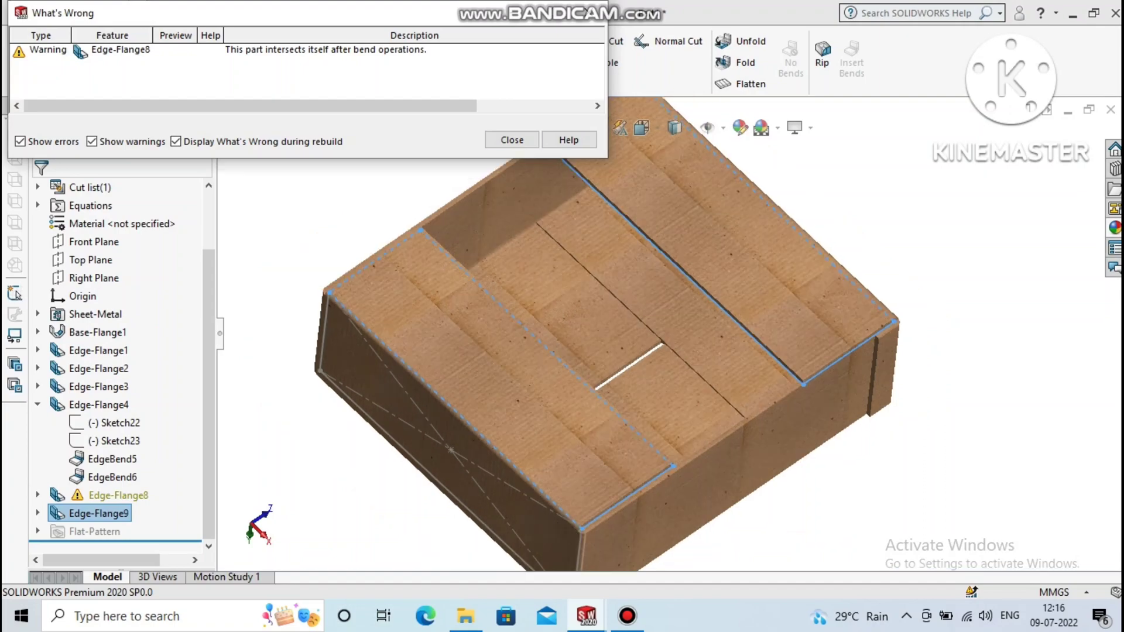
# Step: Dismiss the rebuild warning, return to isometric view, and start a new edge flange
pyautogui.click(511, 139)
pyautogui.hotkey('ctrl', '7')
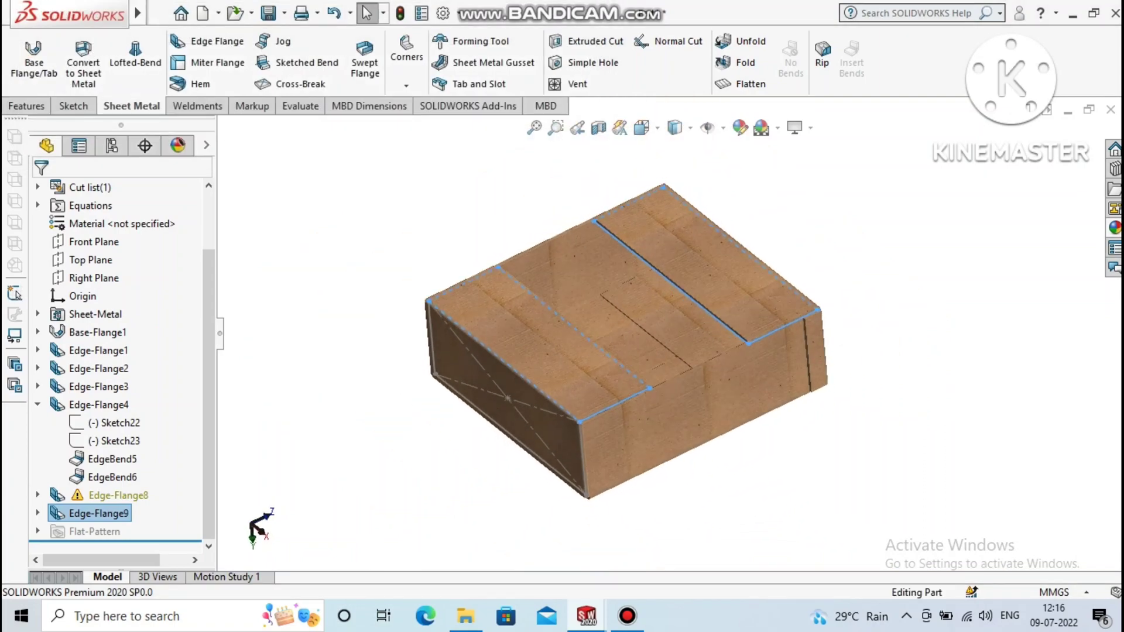
pyautogui.press('Escape')
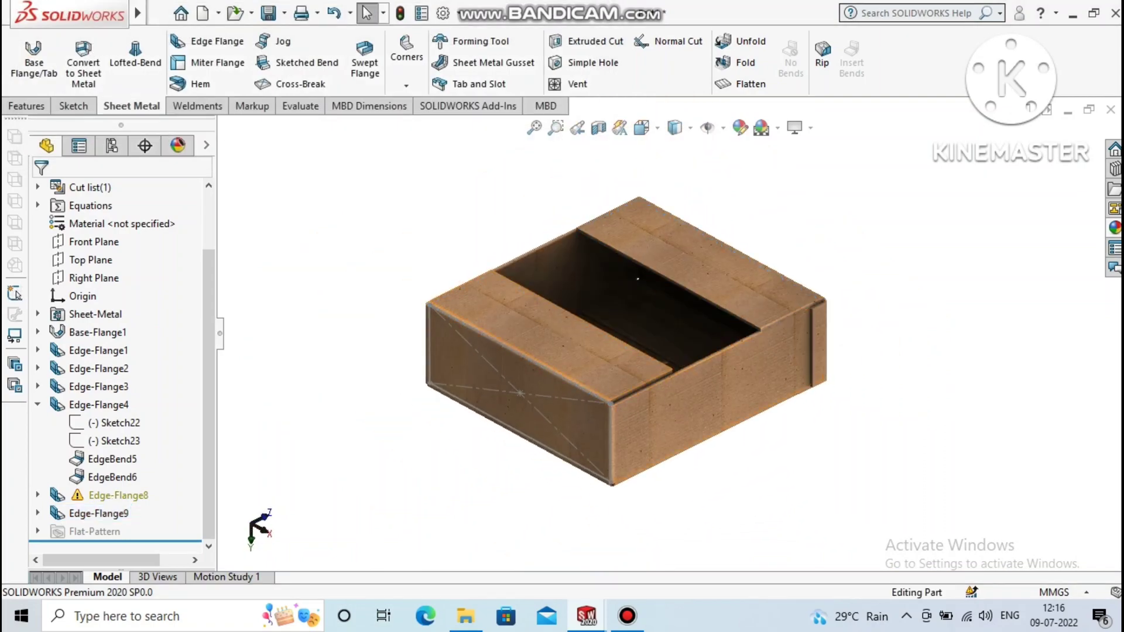
pyautogui.scroll(-3, 507, 311)
pyautogui.click(209, 41)
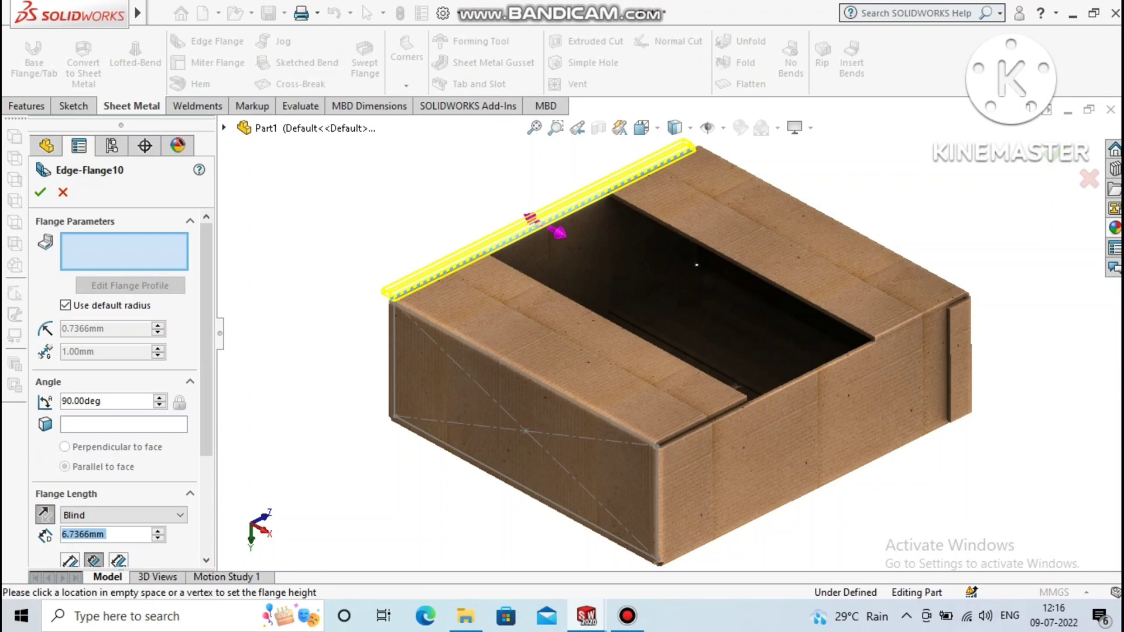
# Step: Select two opposite top edges of the box for the flaps
pyautogui.click(530, 219)
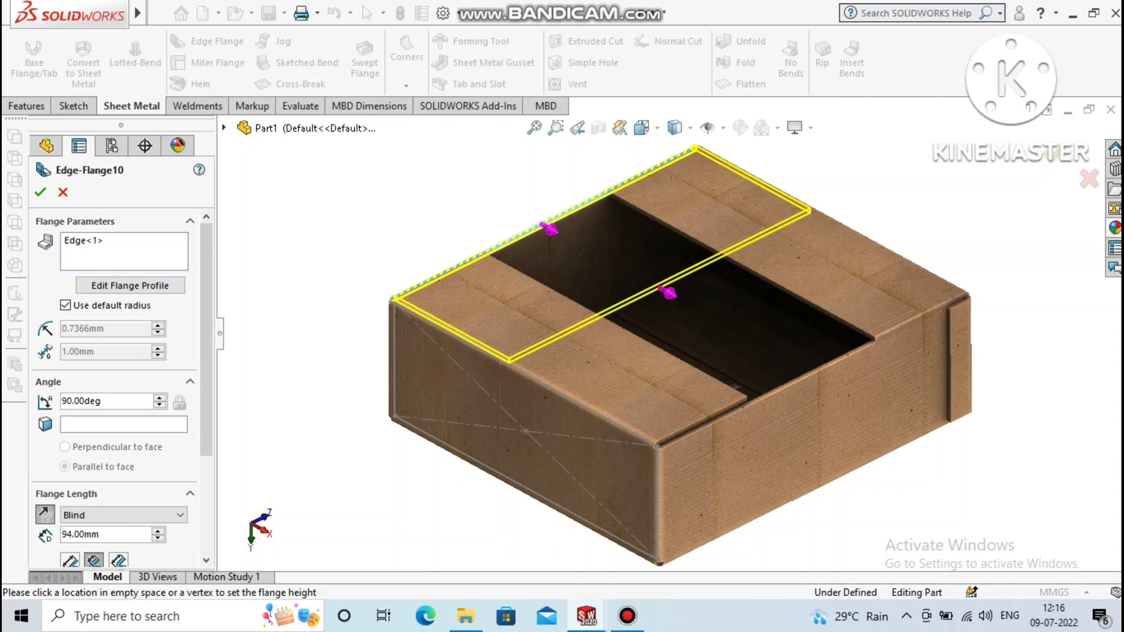
pyautogui.scroll(-5, 538, 198)
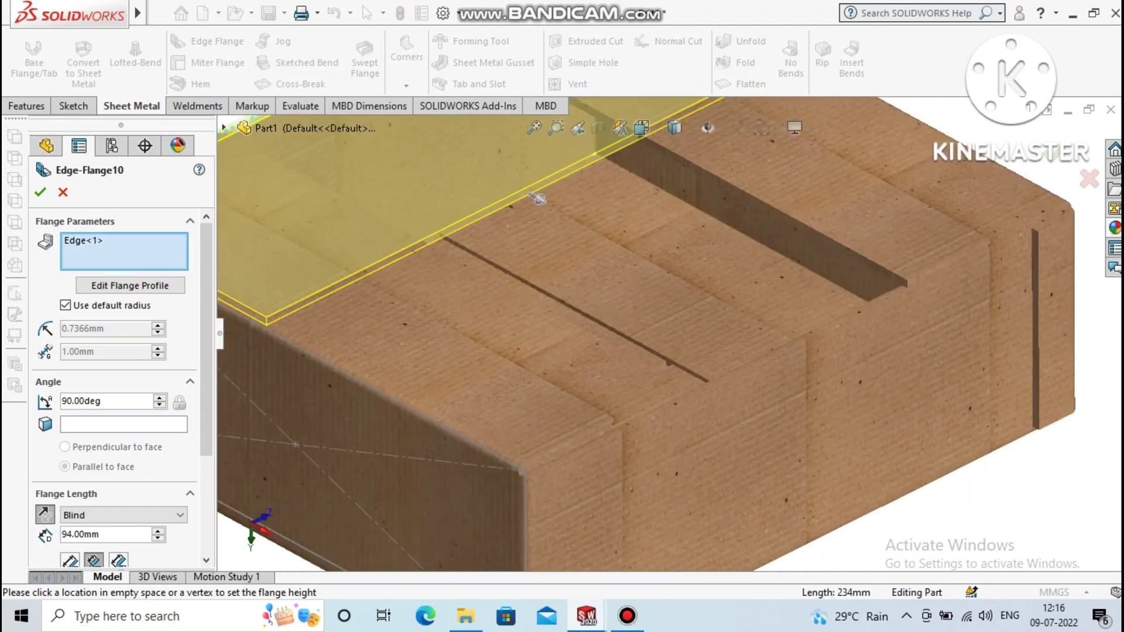
pyautogui.scroll(5, 538, 198)
pyautogui.click(597, 253)
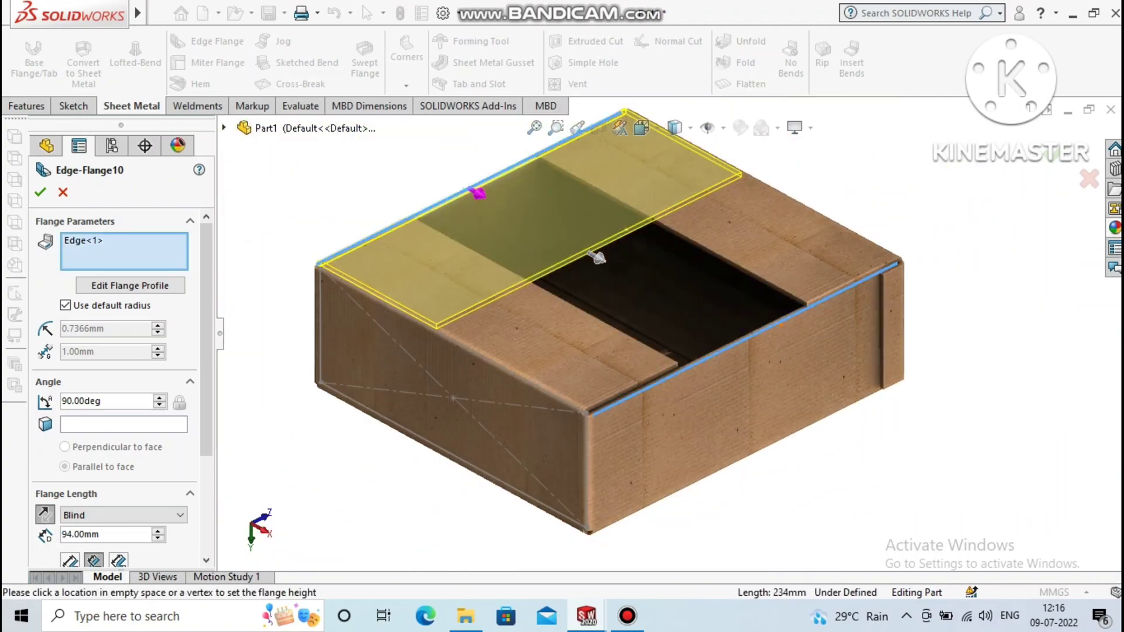
pyautogui.scroll(2, 597, 256)
pyautogui.scroll(-1, 652, 316)
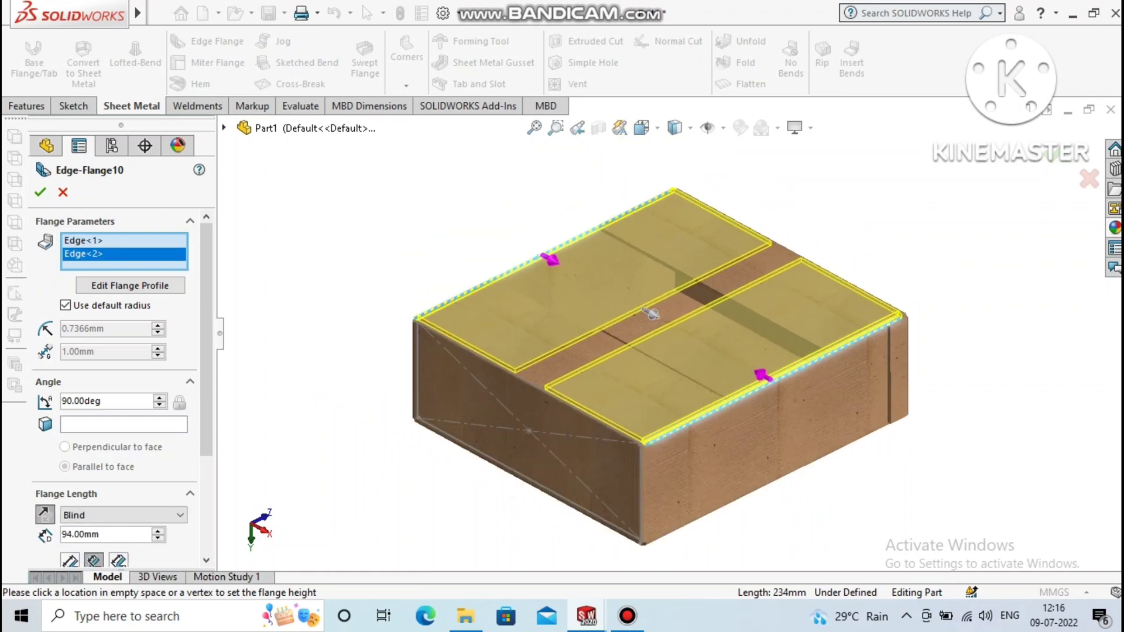
pyautogui.scroll(-2, 664, 326)
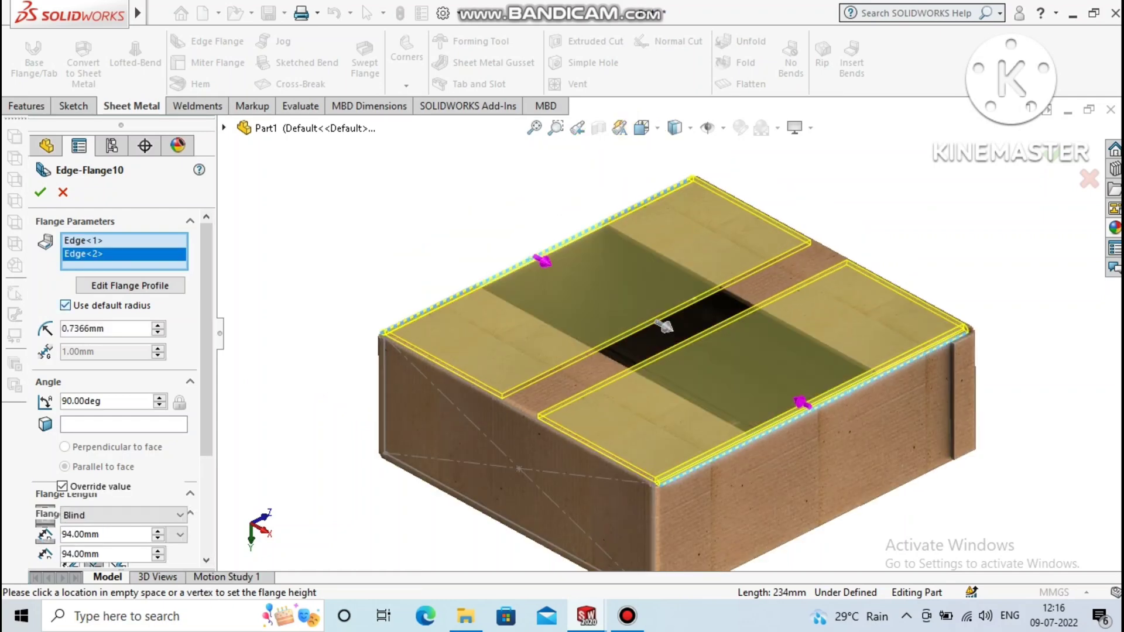
# Step: Set a custom 2 mm bend radius and a 108 mm flap length
pyautogui.click(64, 305)
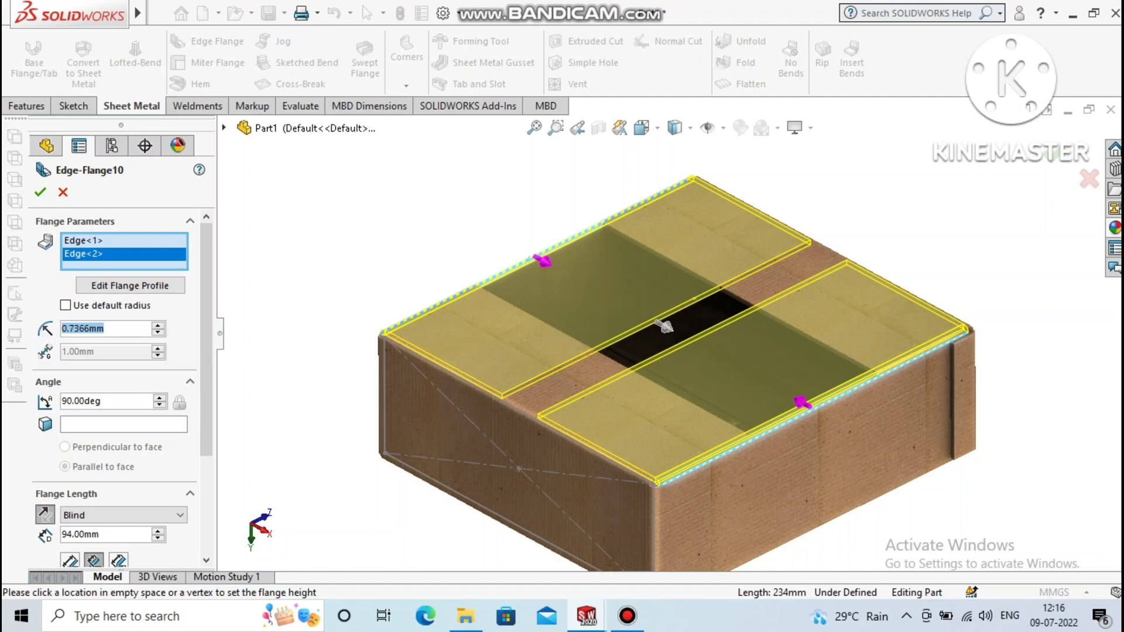
pyautogui.write('2')
pyautogui.press('Return')
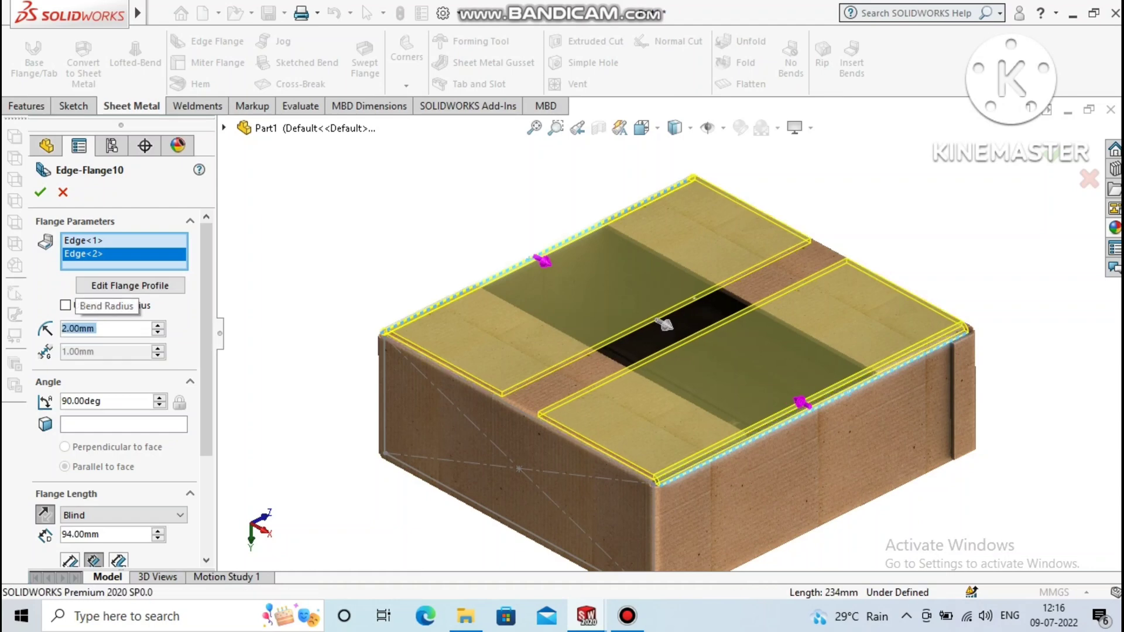
pyautogui.scroll(-3, 117, 386)
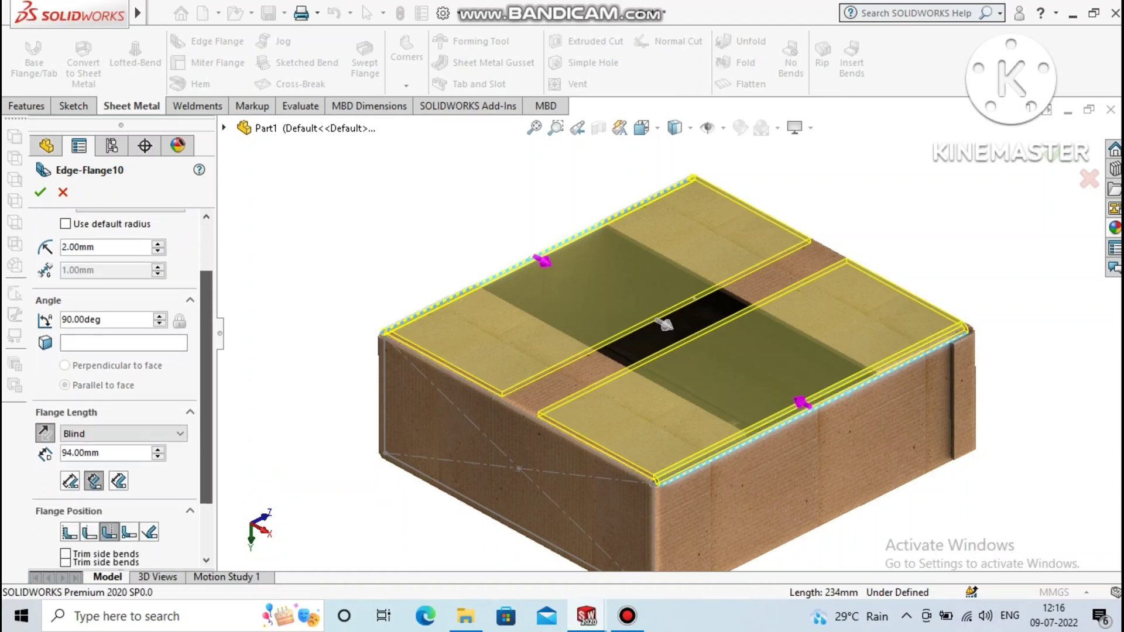
pyautogui.scroll(-3, 117, 386)
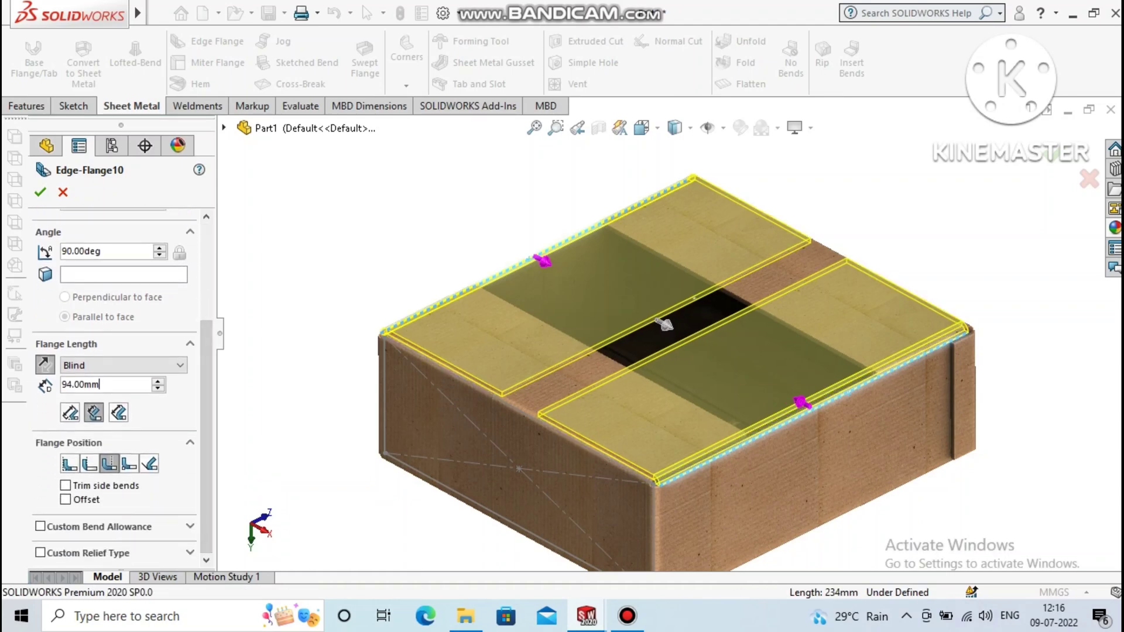
pyautogui.doubleClick(100, 384)
pyautogui.write('108')
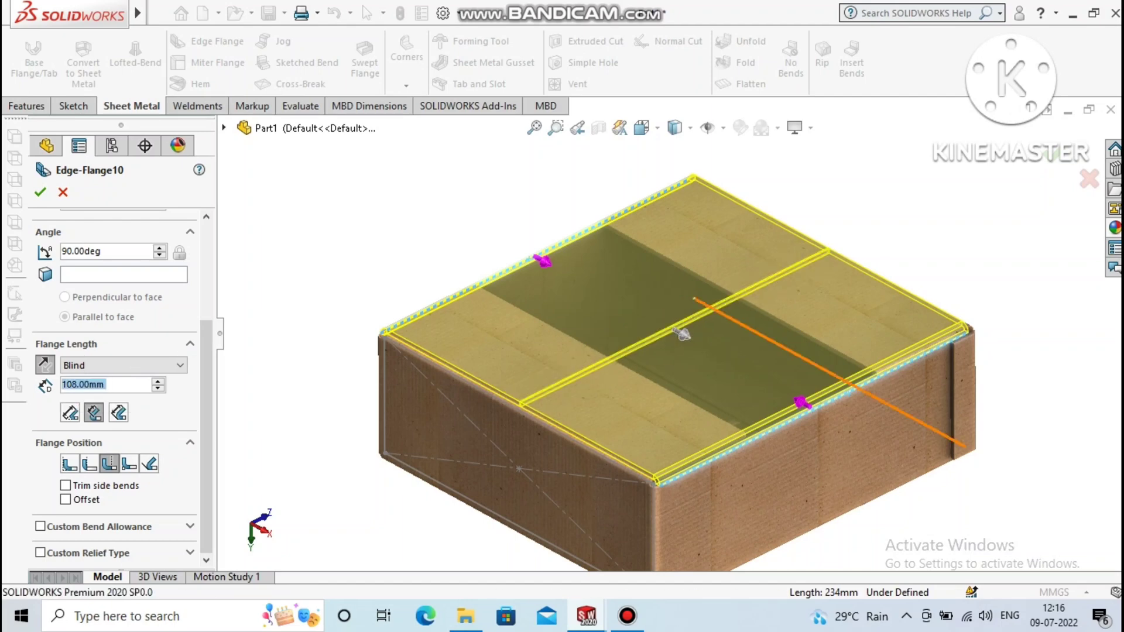
pyautogui.keyDown('ctrl'); pyautogui.moveTo(681, 334); pyautogui.dragTo(666, 271, button='middle'); pyautogui.keyUp('ctrl')
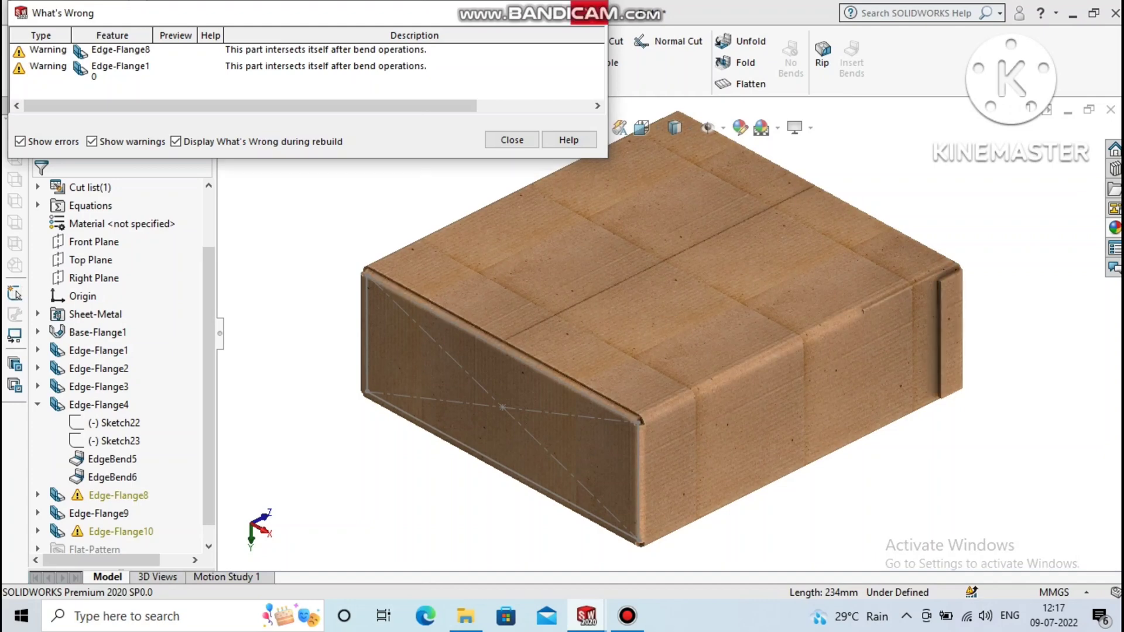
# Step: Close the self-intersection warnings and orbit the box to view it from above
pyautogui.click(512, 139)
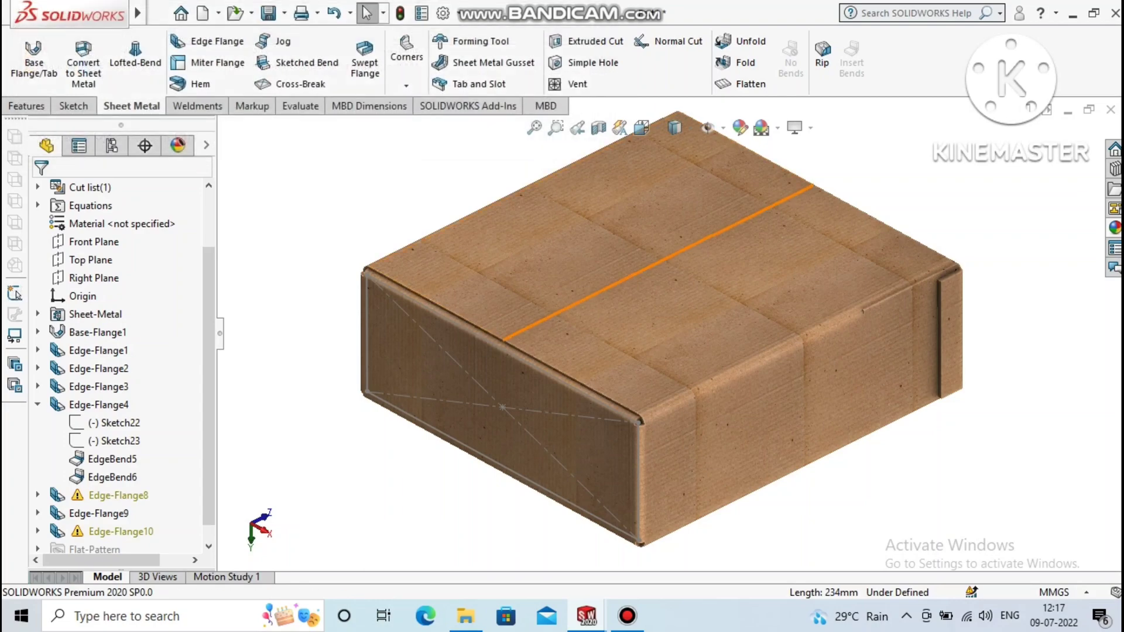
pyautogui.scroll(-3, 685, 272)
pyautogui.scroll(3, 684, 272)
pyautogui.moveTo(685, 272); pyautogui.dragTo(620, 351, button='middle')
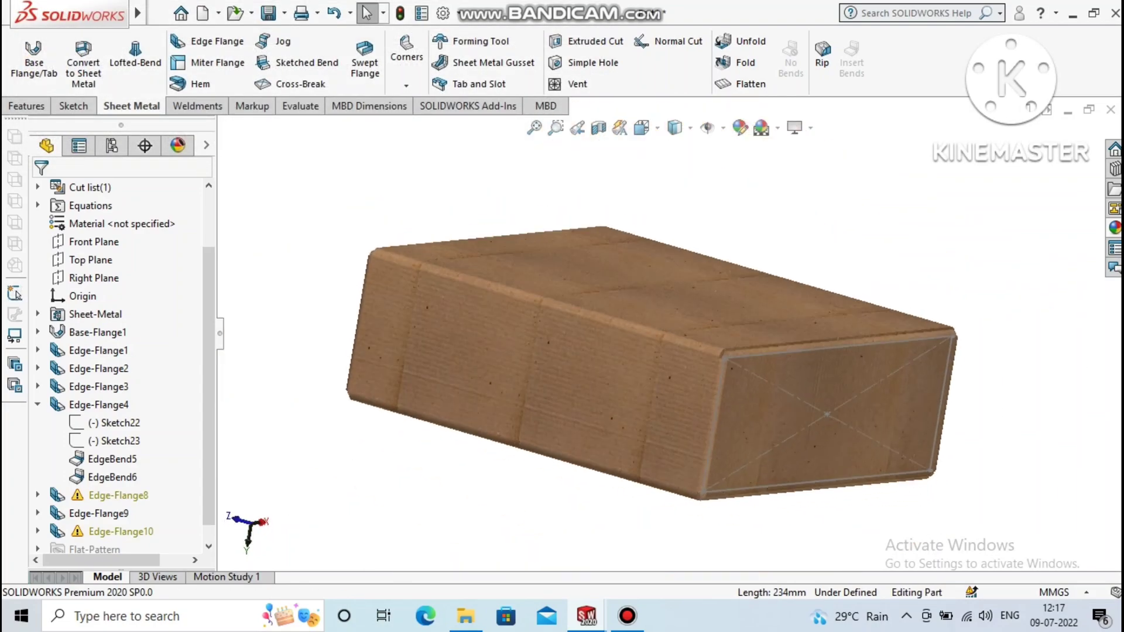
pyautogui.moveTo(623, 411)
pyautogui.mouseDown(button='middle')
pyautogui.moveTo(620, 503)
pyautogui.moveTo(655, 386)
pyautogui.mouseUp(button='middle')
pyautogui.scroll(2, 673, 327)
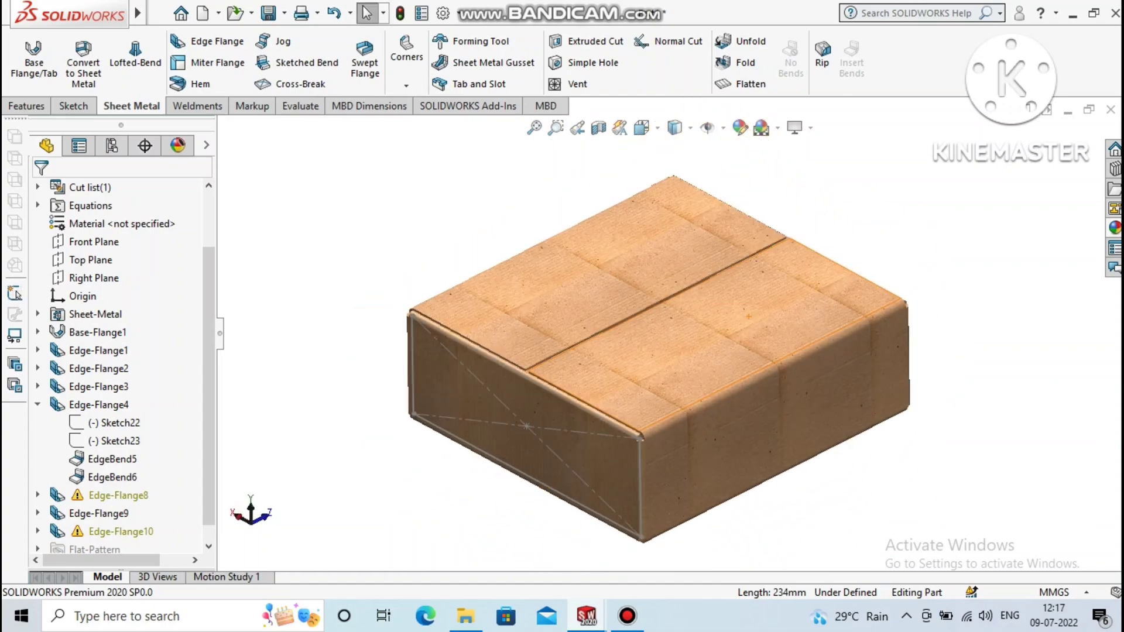
pyautogui.scroll(-2, 556, 327)
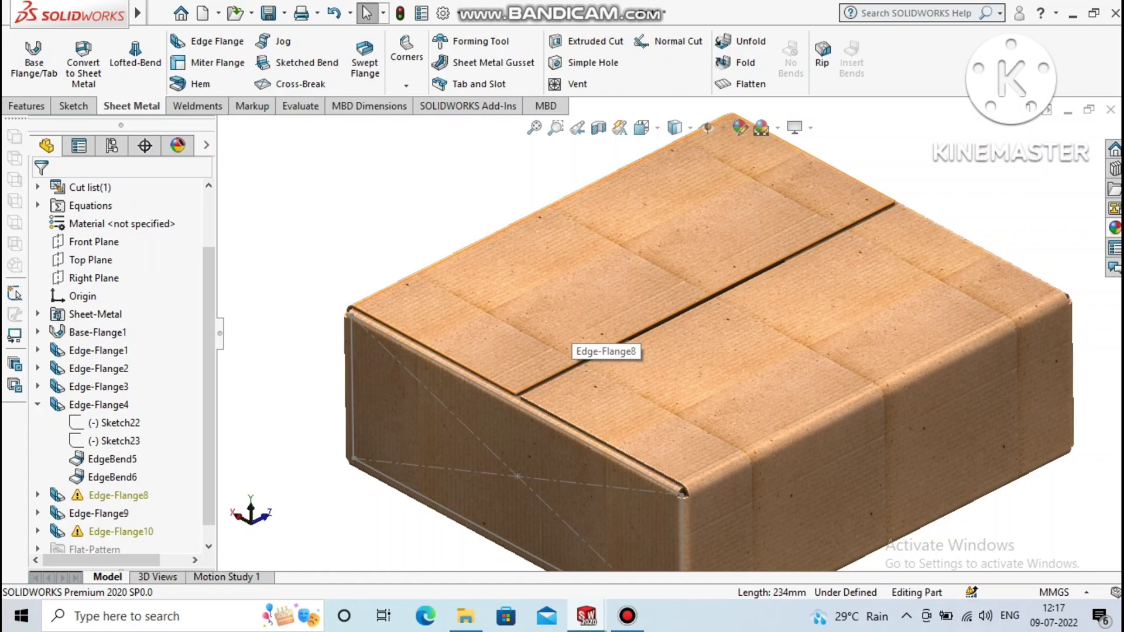
pyautogui.scroll(1, 586, 345)
pyautogui.scroll(1, 585, 345)
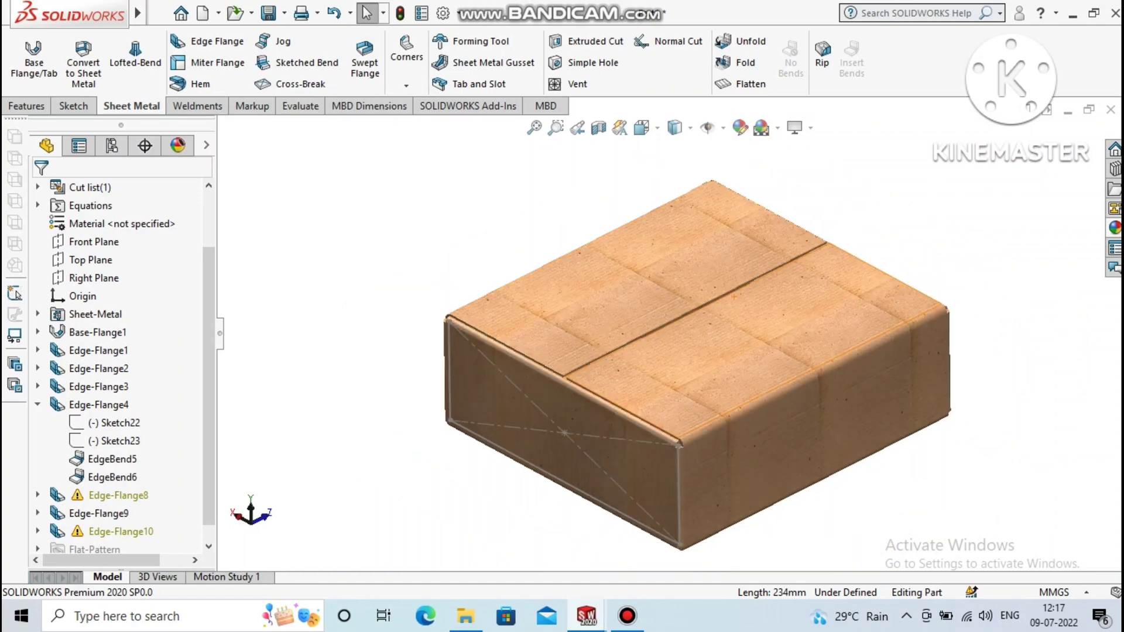
pyautogui.scroll(-2, 585, 345)
pyautogui.scroll(1, 585, 345)
# Step: Orbit and zoom around the closed box, checking its underside and top seam
pyautogui.moveTo(585, 351)
pyautogui.mouseDown(button='middle')
pyautogui.moveTo(585, 235)
pyautogui.moveTo(585, 351)
pyautogui.moveTo(620, 363)
pyautogui.moveTo(556, 357)
pyautogui.mouseUp(button='middle')
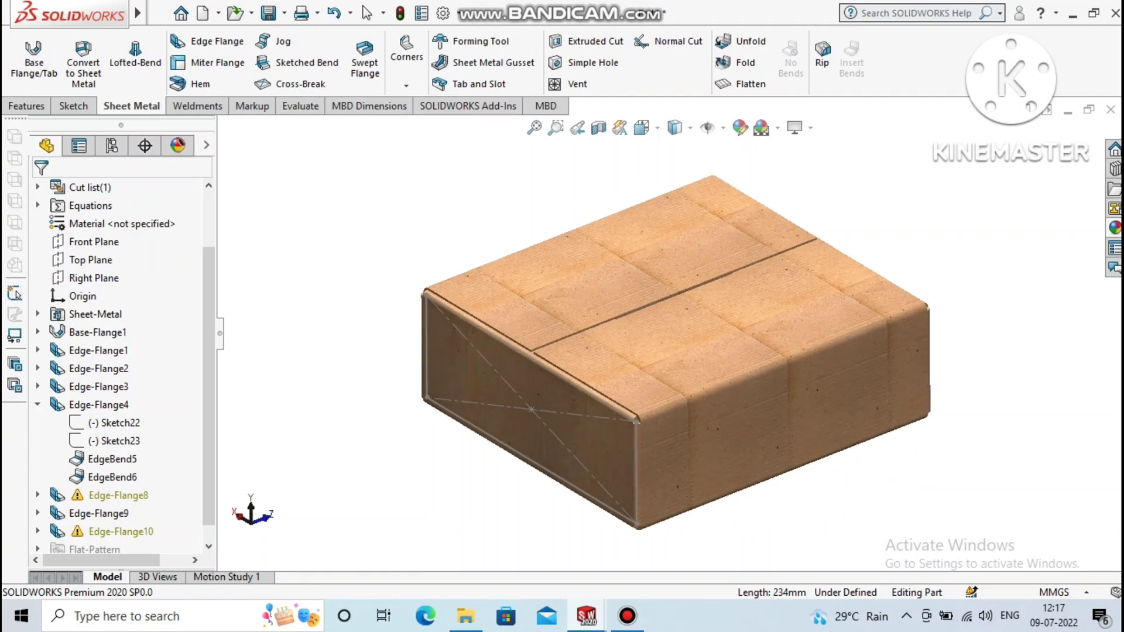
pyautogui.scroll(2, 566, 223)
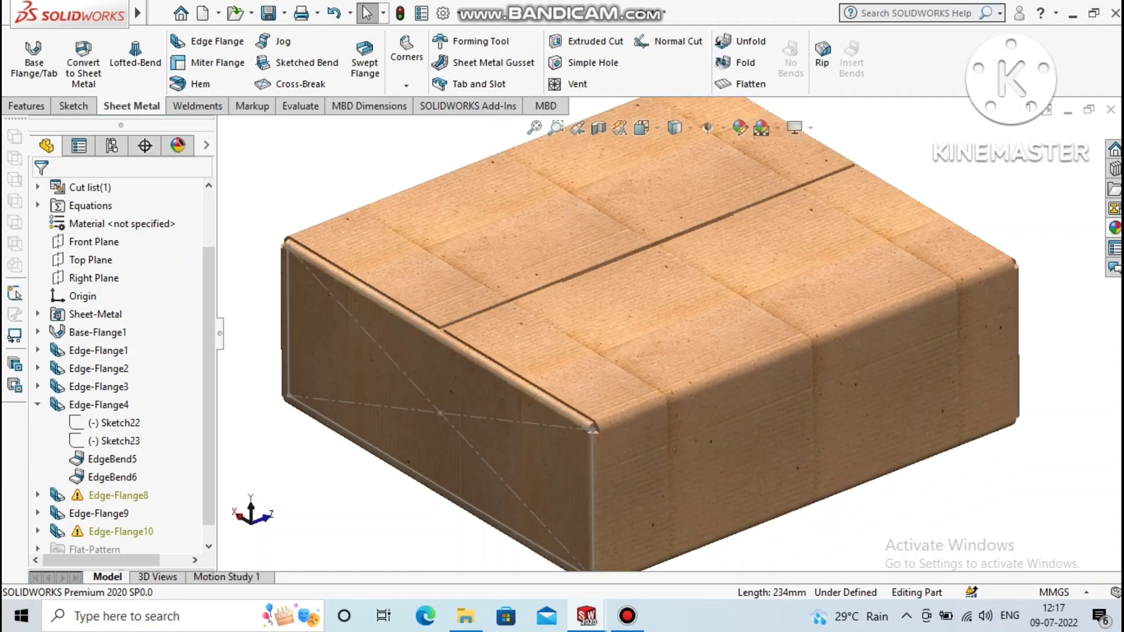
pyautogui.moveTo(655, 374)
pyautogui.mouseDown(button='middle')
pyautogui.moveTo(685, 375)
pyautogui.moveTo(732, 316)
pyautogui.moveTo(644, 327)
pyautogui.moveTo(603, 363)
pyautogui.moveTo(638, 369)
pyautogui.mouseUp(button='middle')
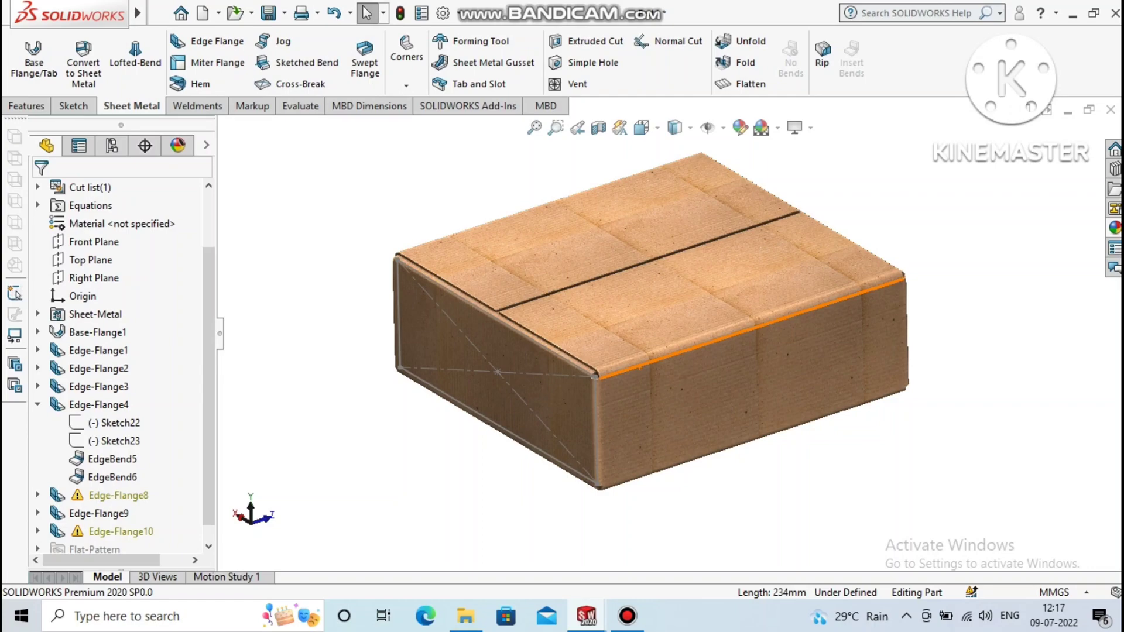
pyautogui.scroll(-2, 653, 262)
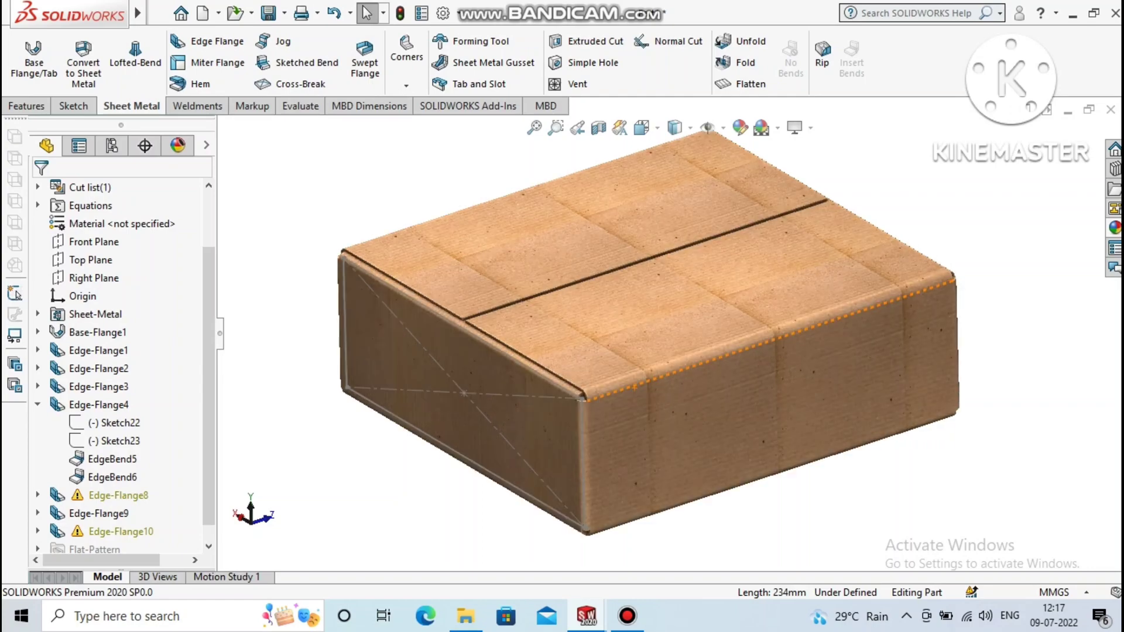
pyautogui.moveTo(634, 386); pyautogui.dragTo(621, 398, button='middle')
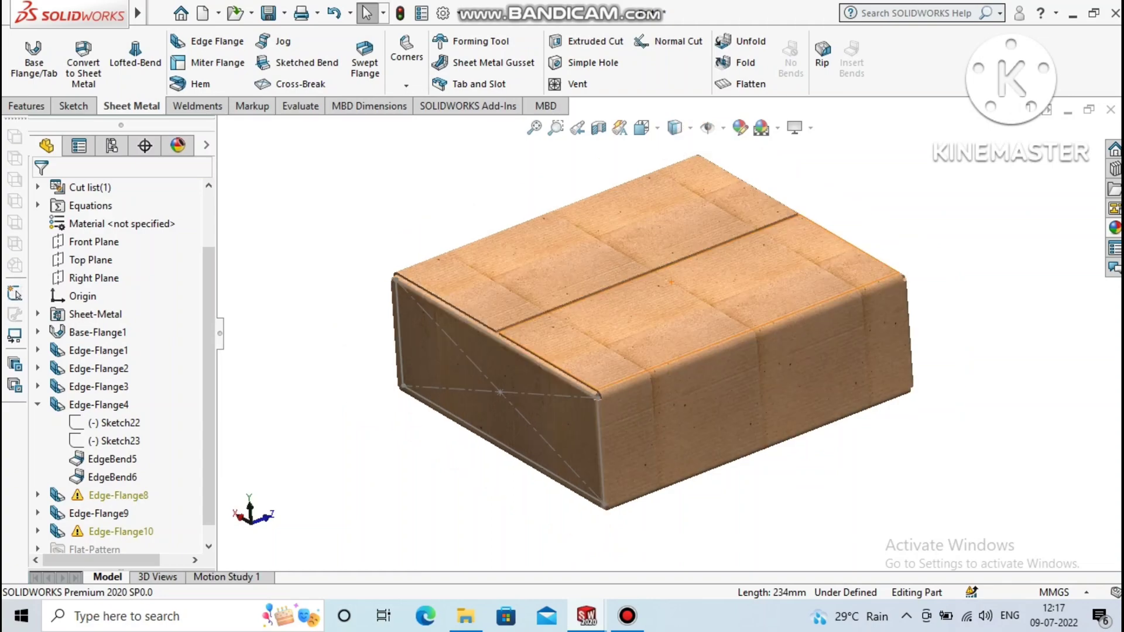
pyautogui.scroll(-2, 652, 234)
pyautogui.scroll(2, 667, 328)
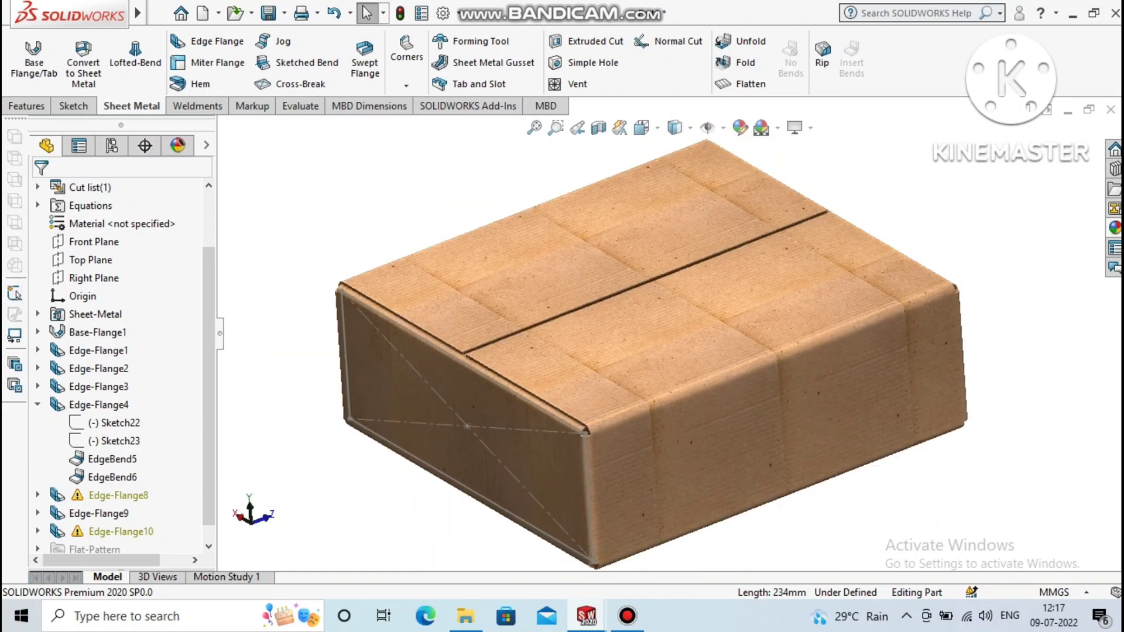
pyautogui.moveTo(649, 410); pyautogui.dragTo(673, 205, button='middle')
pyautogui.moveTo(649, 334)
pyautogui.mouseDown(button='middle')
pyautogui.moveTo(650, 176)
pyautogui.moveTo(661, 328)
pyautogui.moveTo(696, 263)
pyautogui.moveTo(649, 328)
pyautogui.moveTo(679, 276)
pyautogui.mouseUp(button='middle')
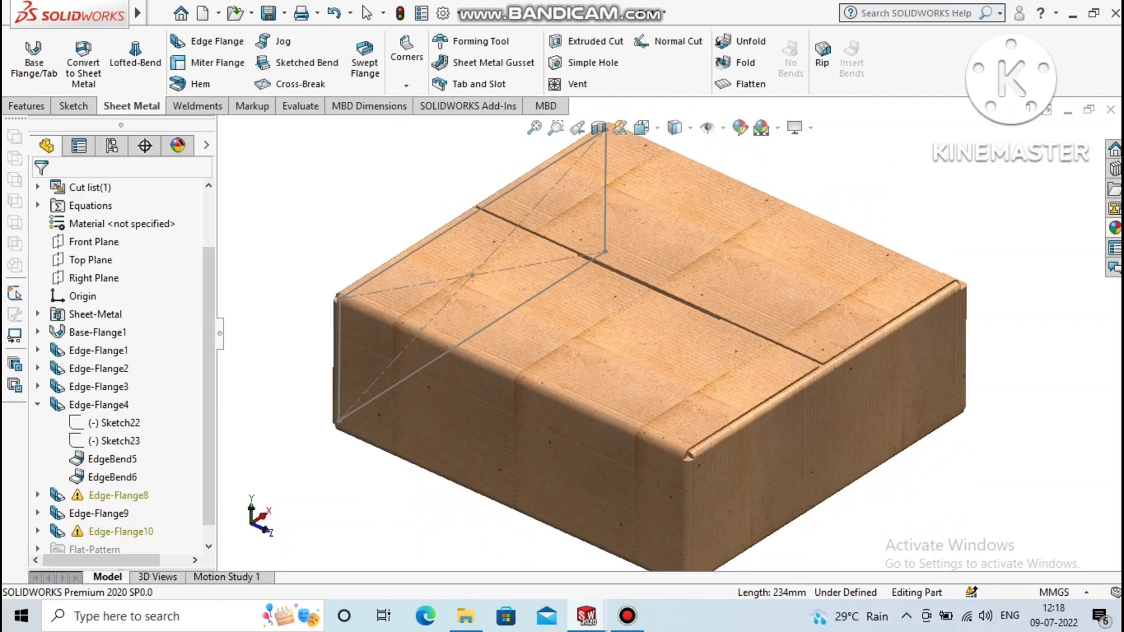
pyautogui.scroll(-5, 826, 389)
pyautogui.scroll(5, 825, 389)
pyautogui.scroll(2, 825, 389)
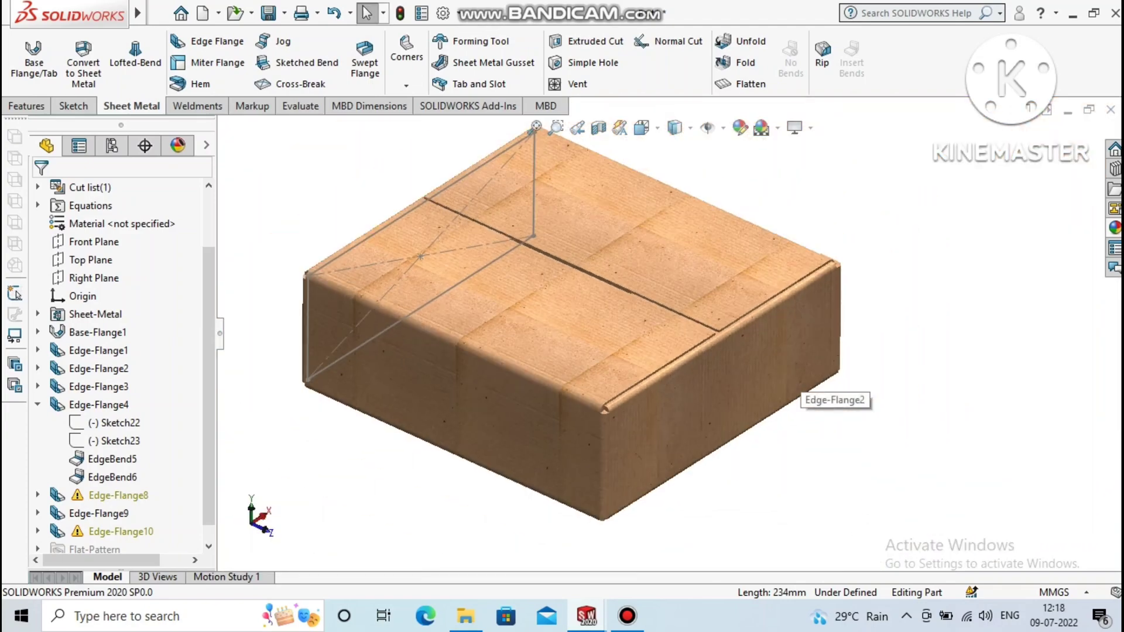
pyautogui.scroll(-2, 825, 389)
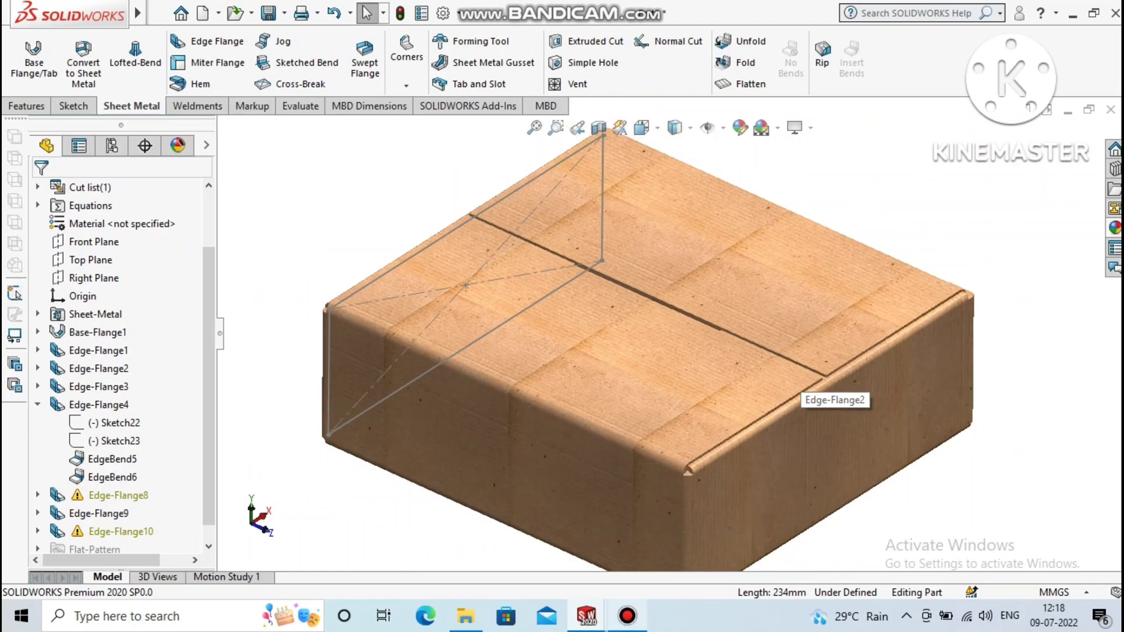
pyautogui.scroll(2, 668, 334)
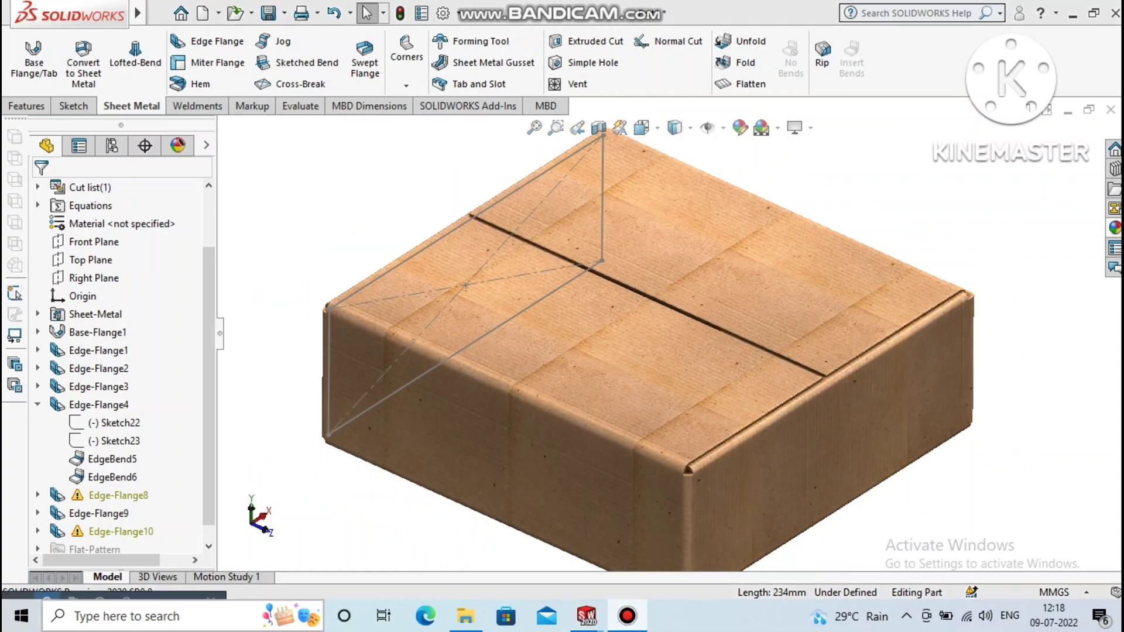